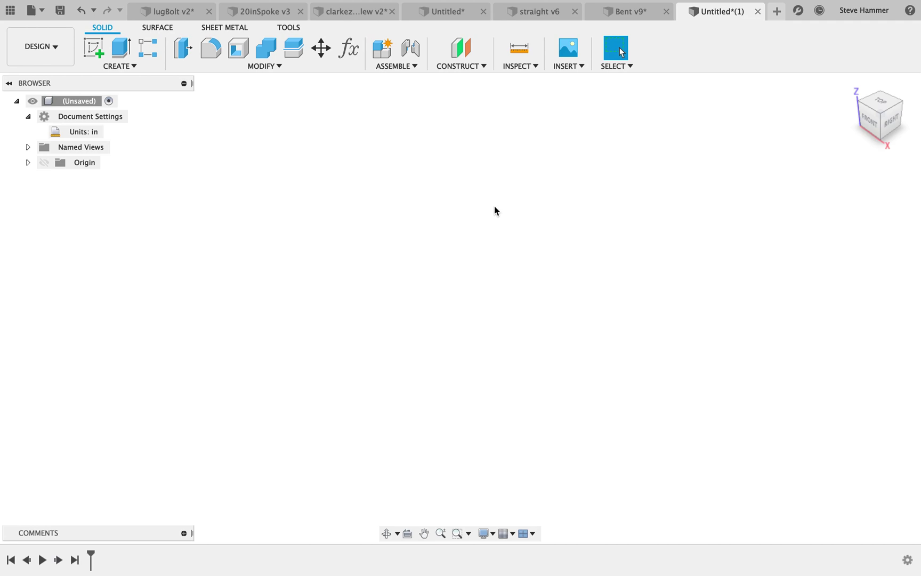
# - Pick wheel-contour-profiles.png from Desktop > CAD Class > Wheel Project as a canvas image
pyautogui.moveTo(88, 134)
pyautogui.click(564, 67)
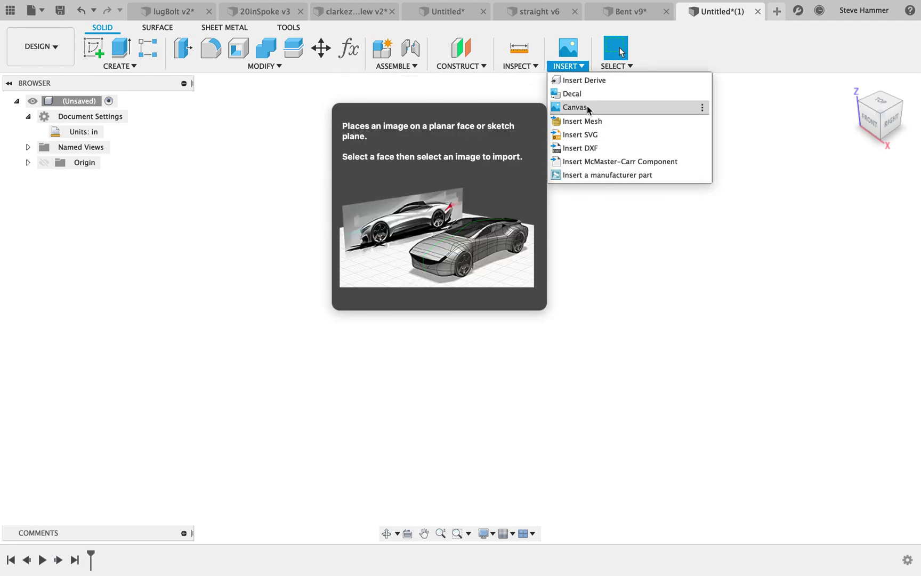
pyautogui.click(588, 107)
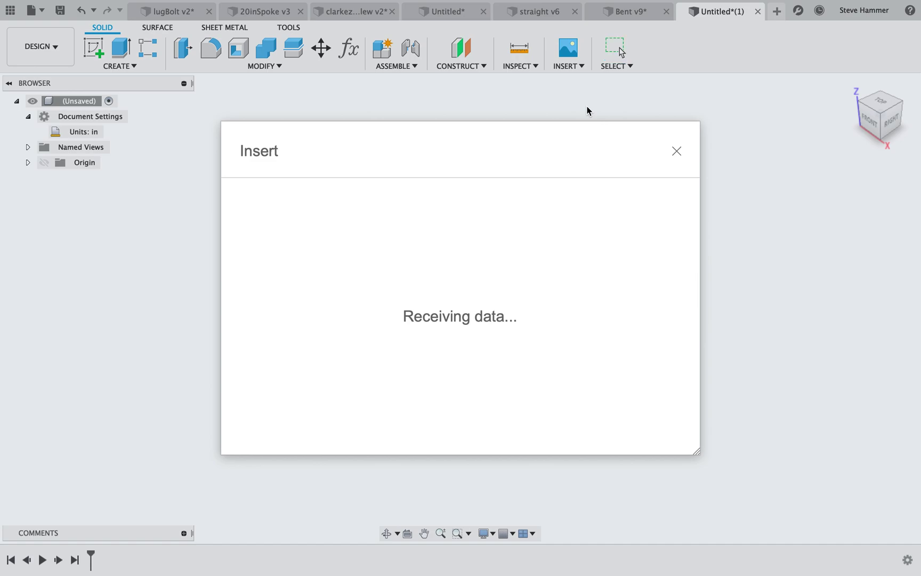
pyautogui.click(297, 414)
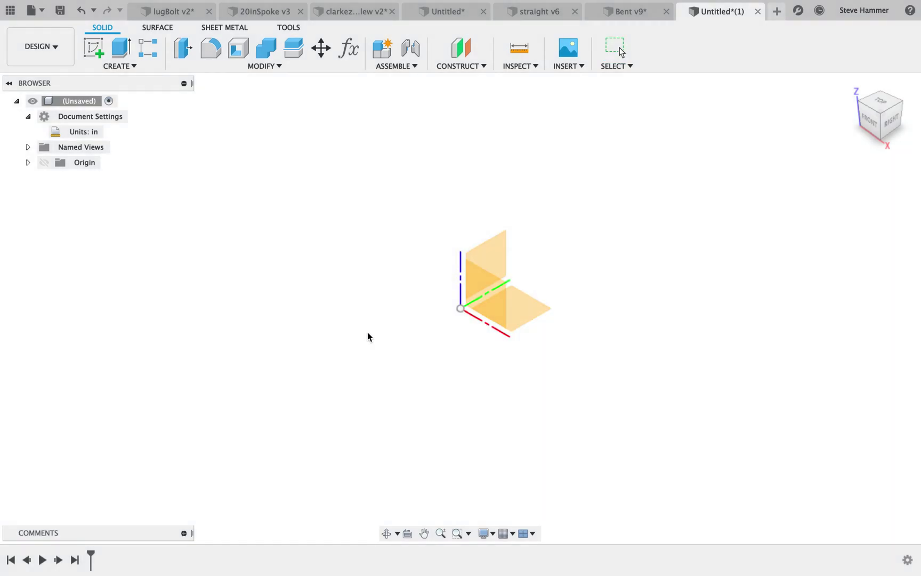
pyautogui.click(246, 156)
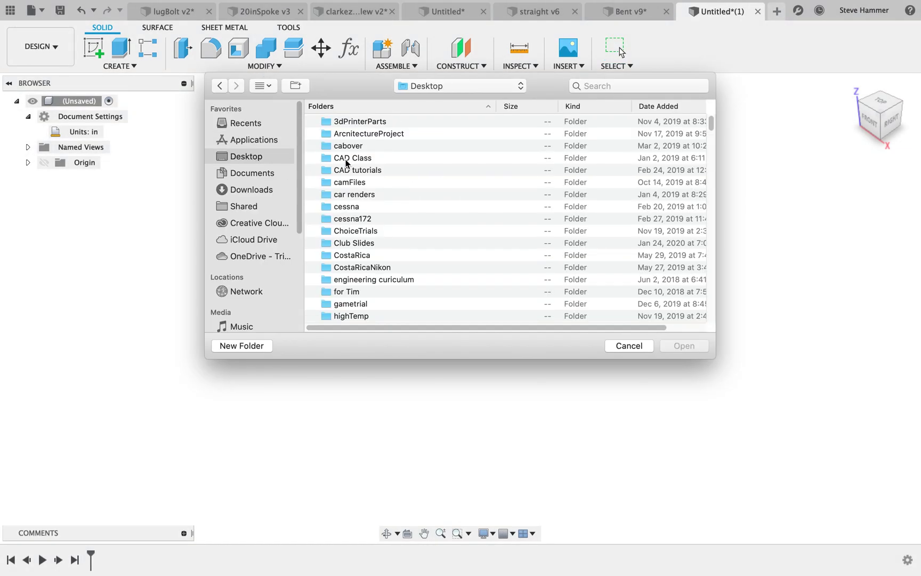
pyautogui.doubleClick(354, 159)
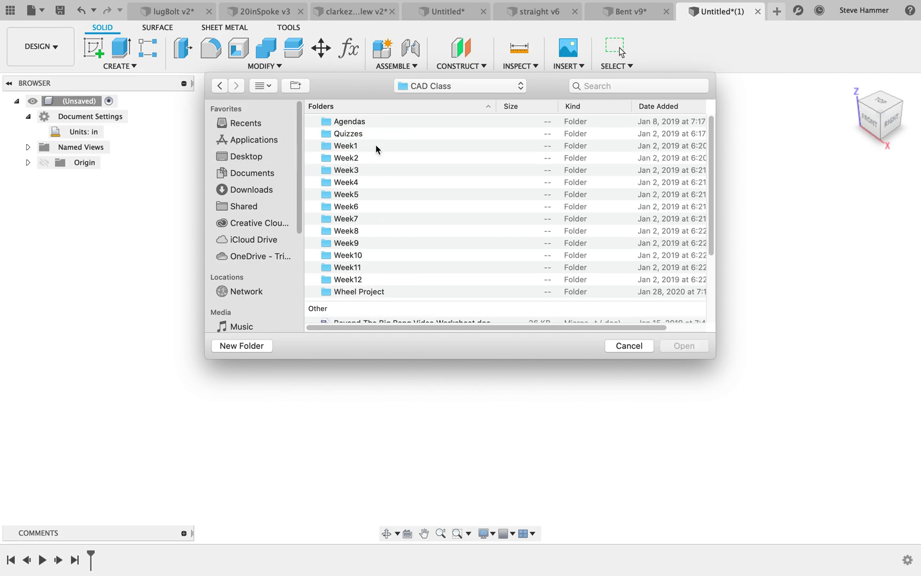
pyautogui.doubleClick(357, 291)
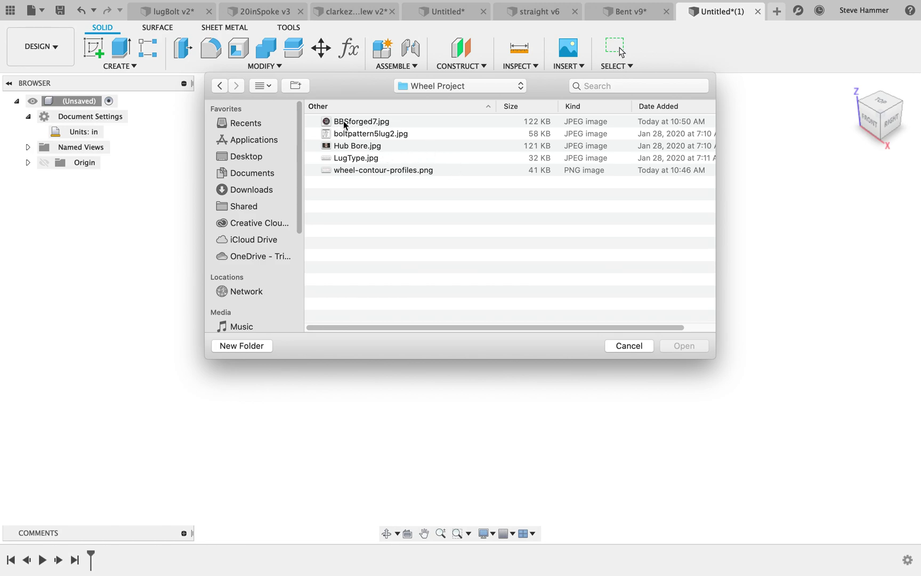
pyautogui.click(365, 171)
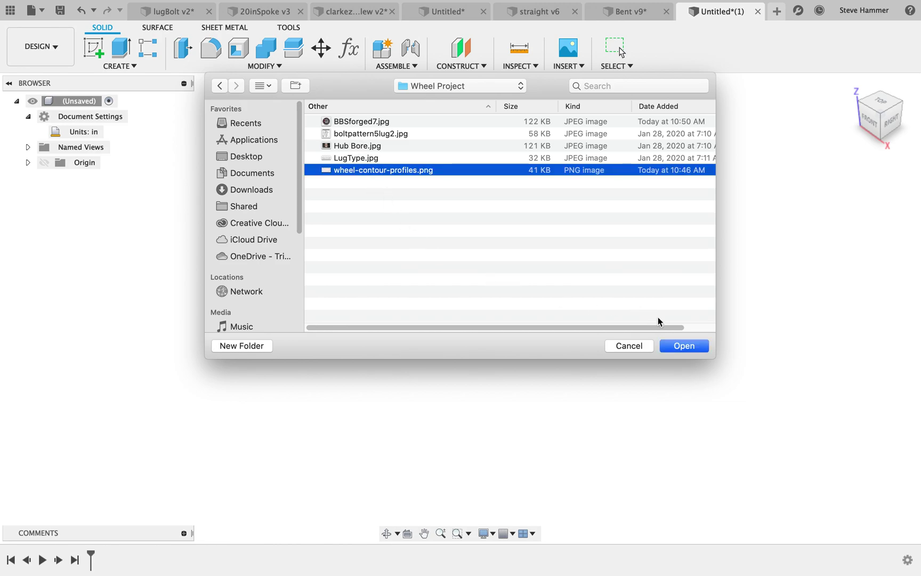
# - Place the wheel-contour-profiles image on the YZ origin plane, then hide the Canvases folder
pyautogui.click(688, 351)
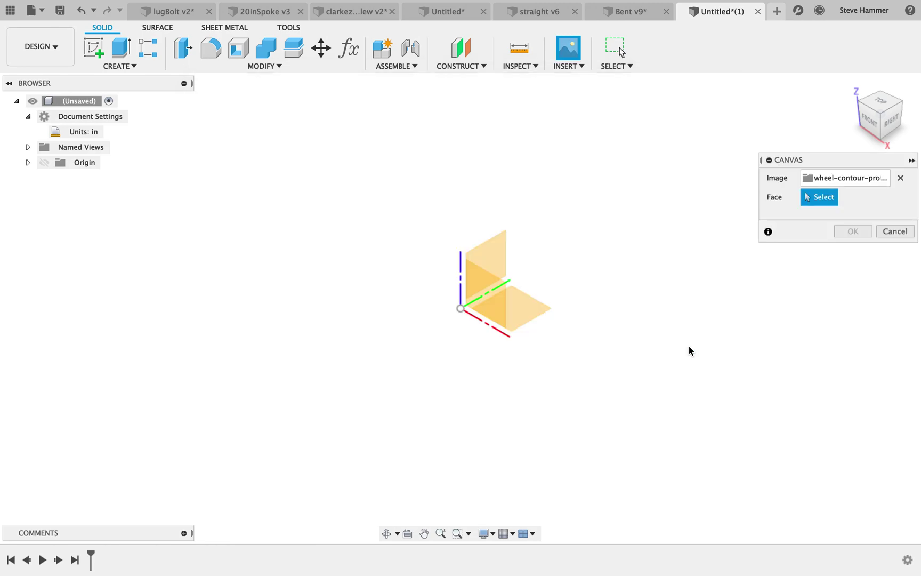
pyautogui.click(504, 246)
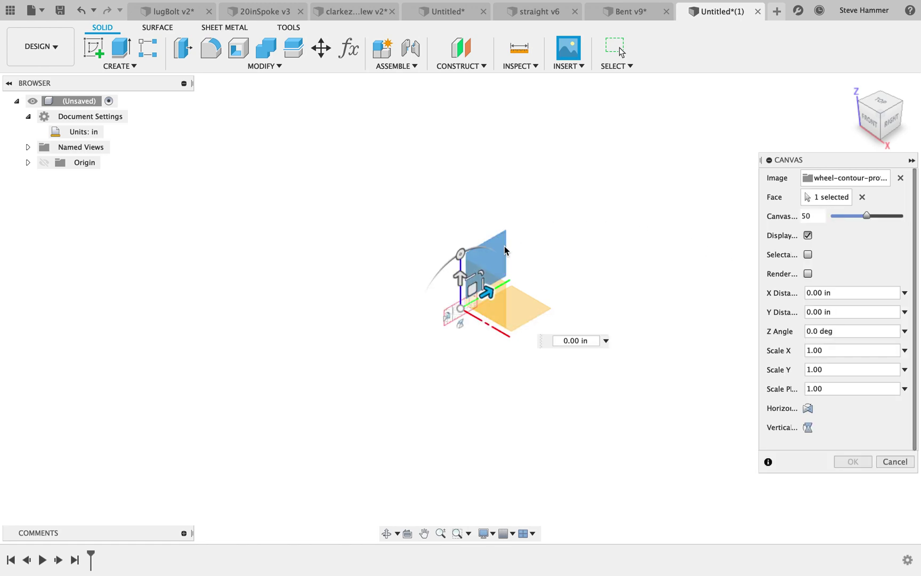
pyautogui.click(866, 464)
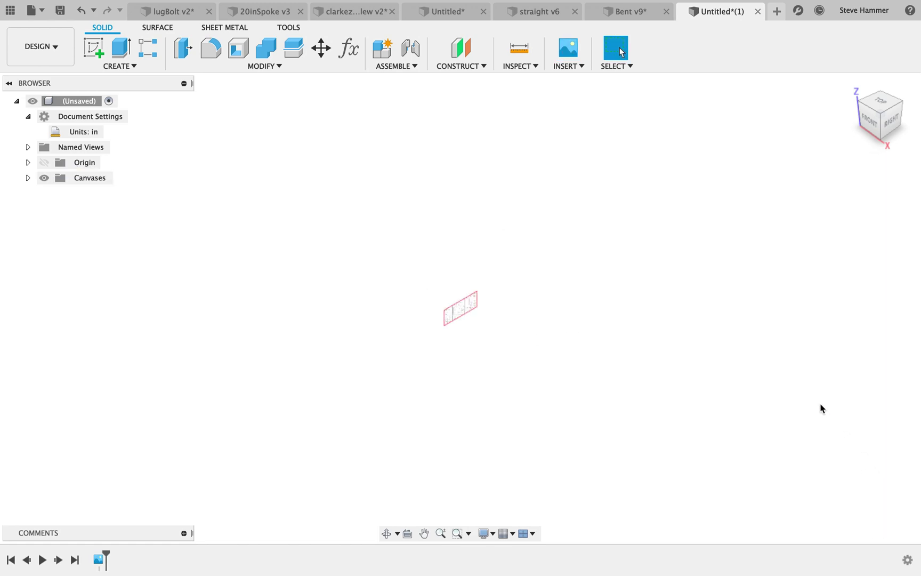
pyautogui.click(45, 178)
pyautogui.press('s')
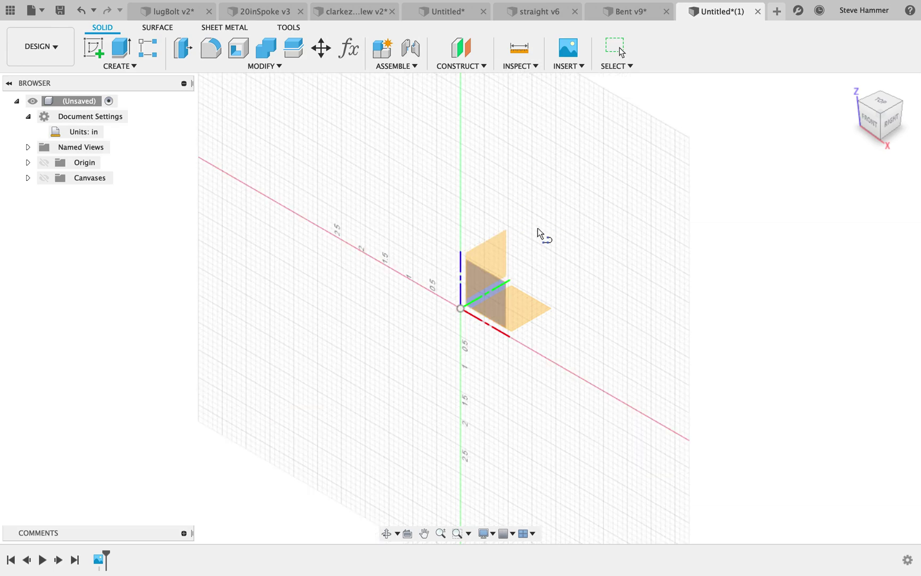
# - Draw a 9.25 in vertical line up from the origin, make it construction, and finish the sketch
pyautogui.click(518, 271)
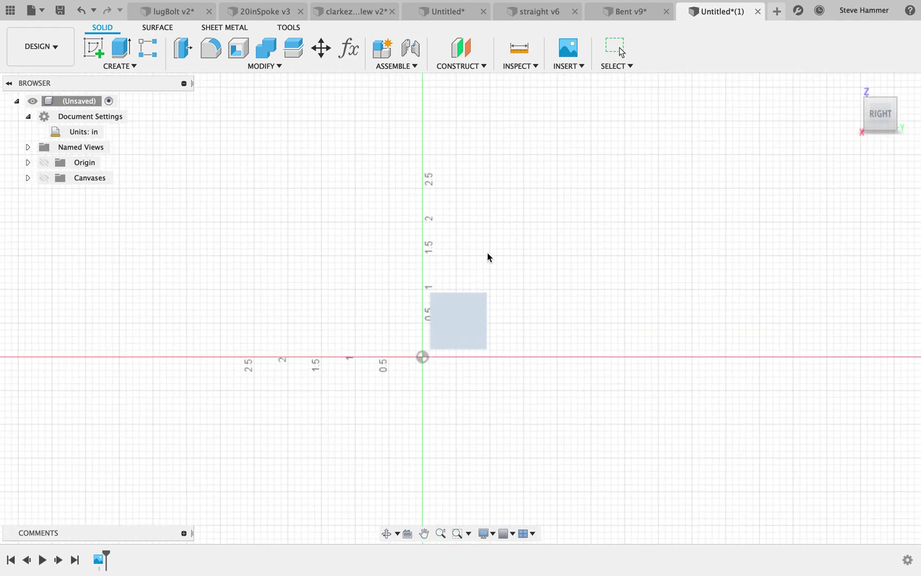
pyautogui.click(424, 356)
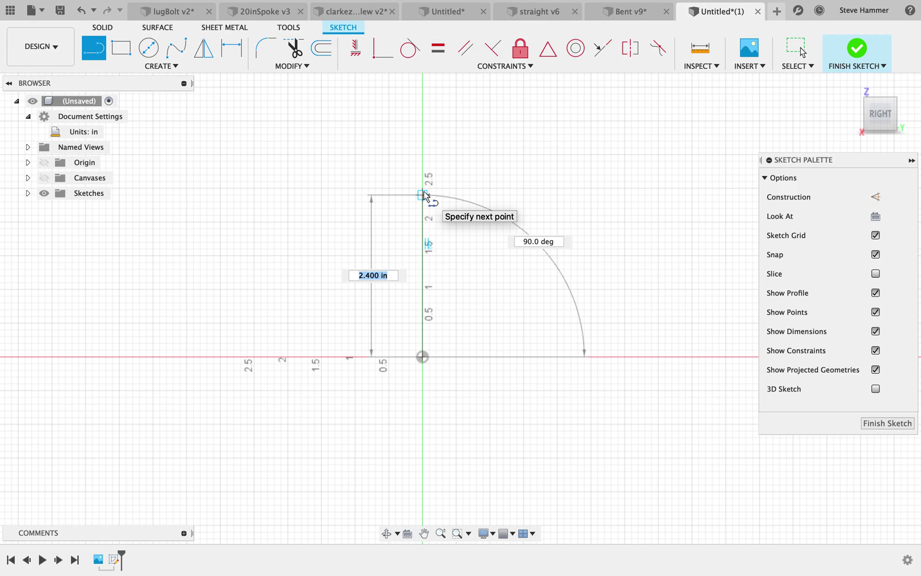
pyautogui.write('9.25')
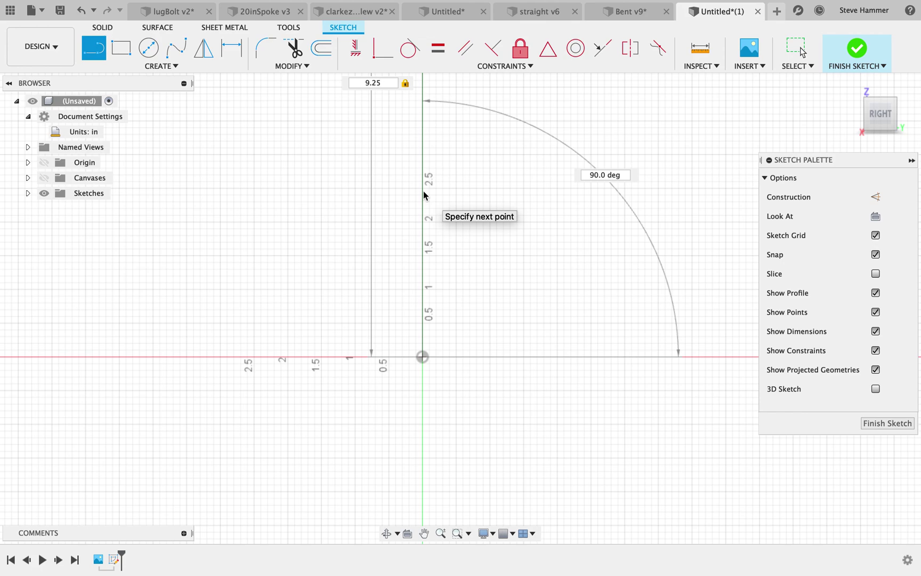
pyautogui.press('Return')
pyautogui.press('Escape')
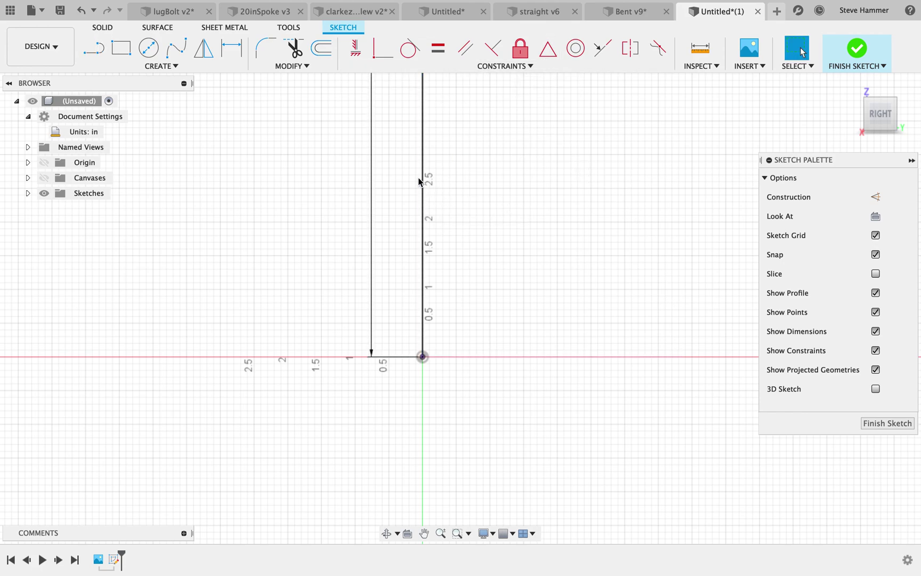
pyautogui.click(424, 178)
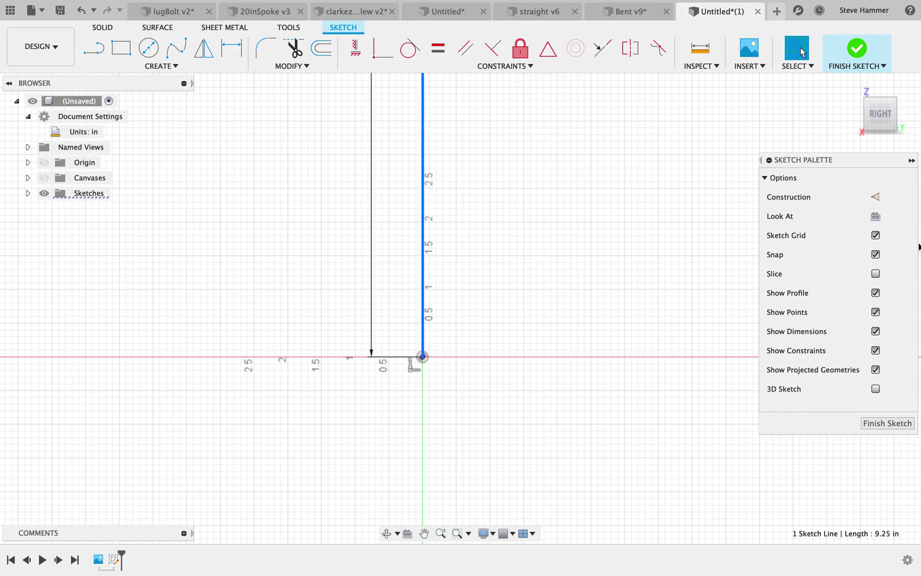
pyautogui.press('x')
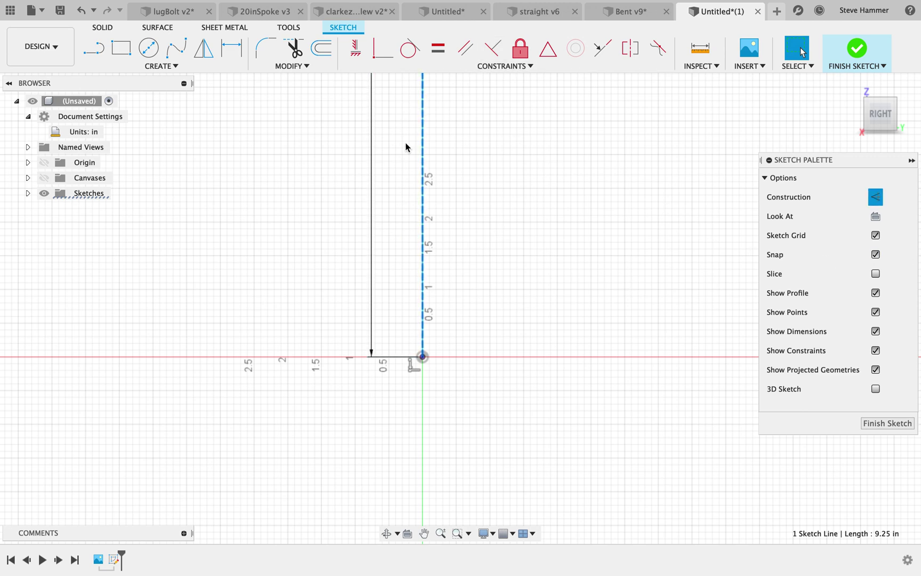
pyautogui.click(888, 423)
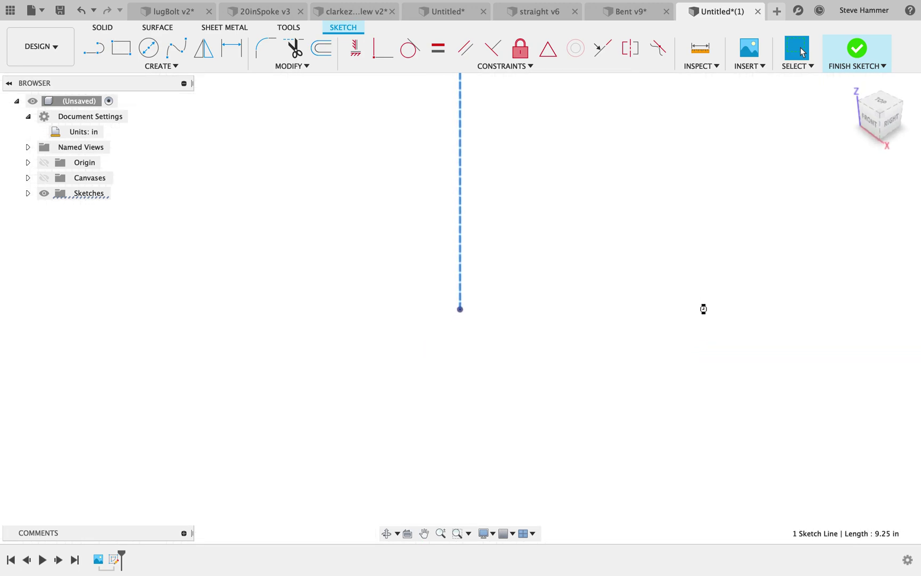
pyautogui.scroll(3, 642, 362)
# - Zoom in and switch to the RIGHT view to inspect the EH2+ profile on the canvas
pyautogui.scroll(-5, 638, 380)
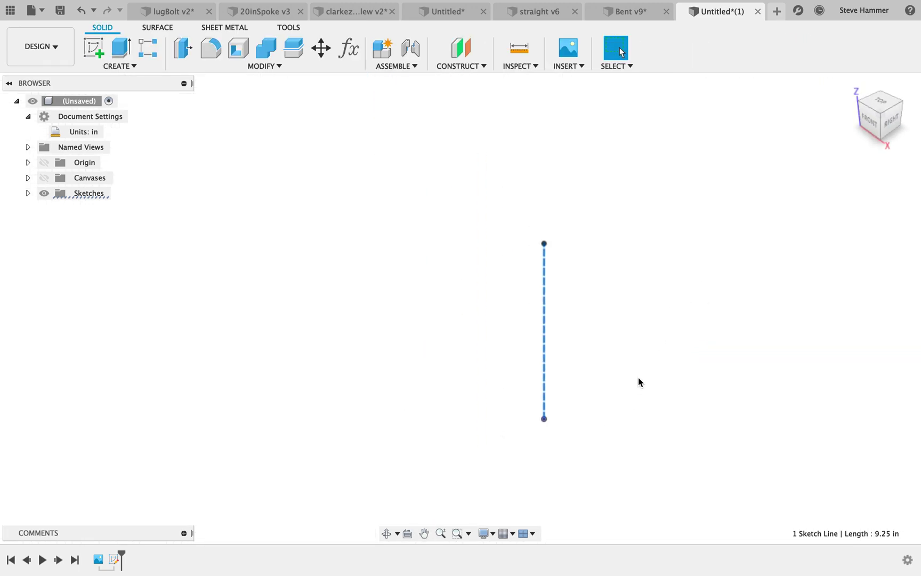
pyautogui.moveTo(638, 377); pyautogui.dragTo(539, 328, button='middle')
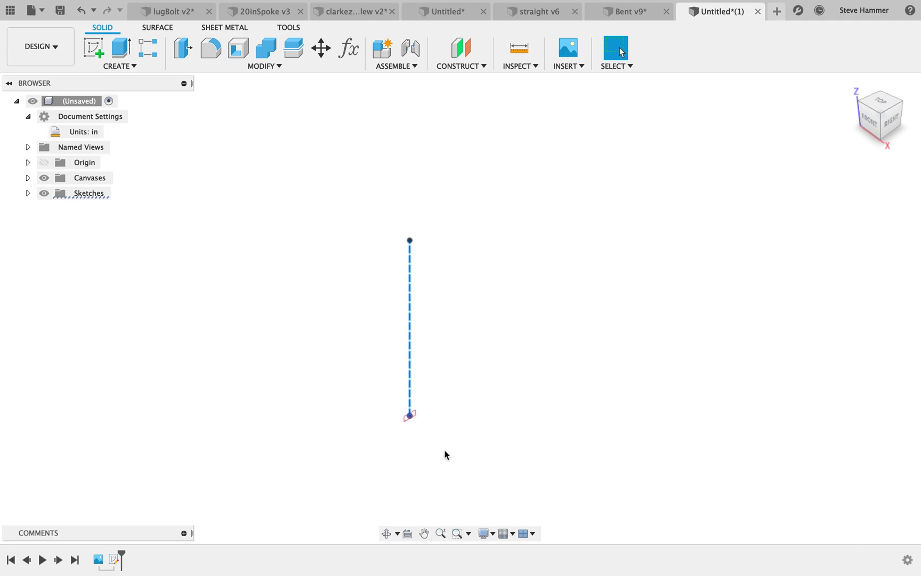
pyautogui.scroll(8, 400, 431)
pyautogui.scroll(3, 560, 341)
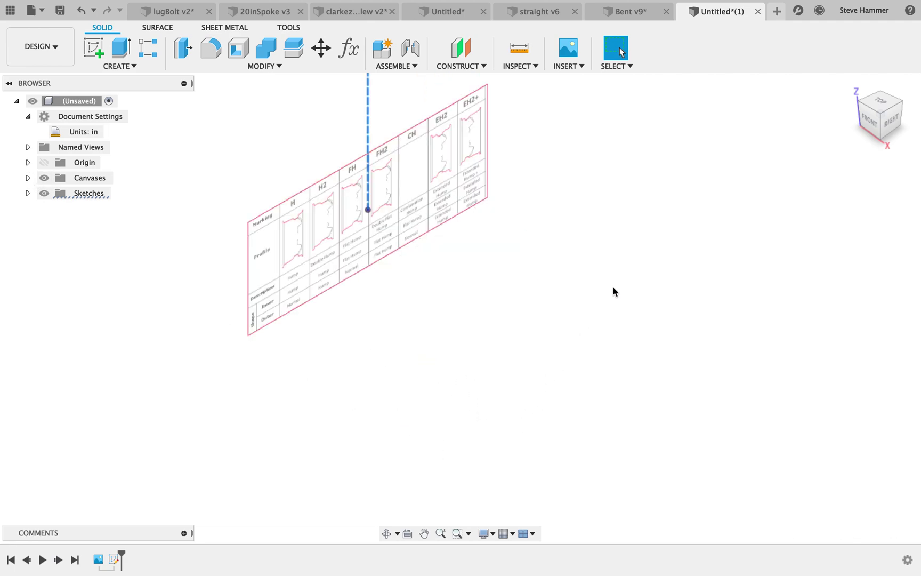
pyautogui.click(891, 122)
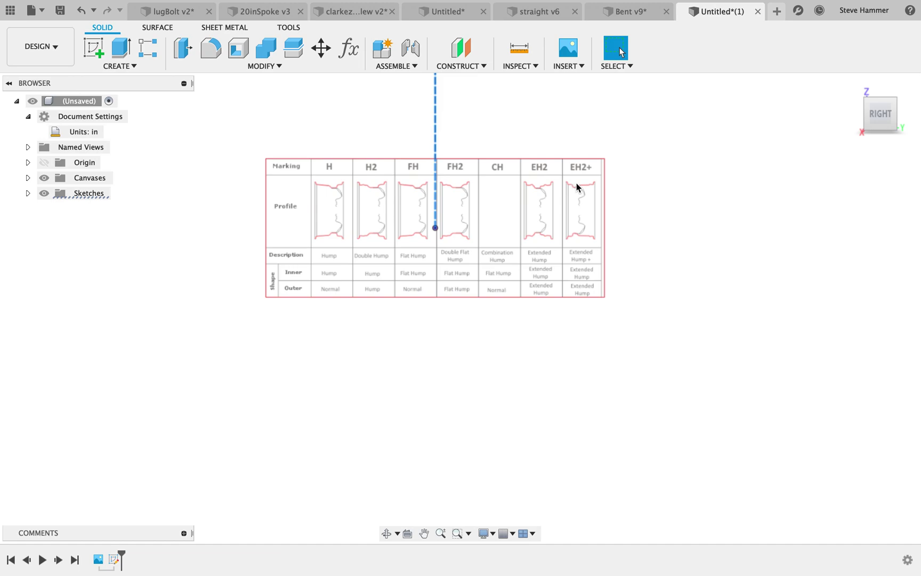
pyautogui.scroll(10, 581, 182)
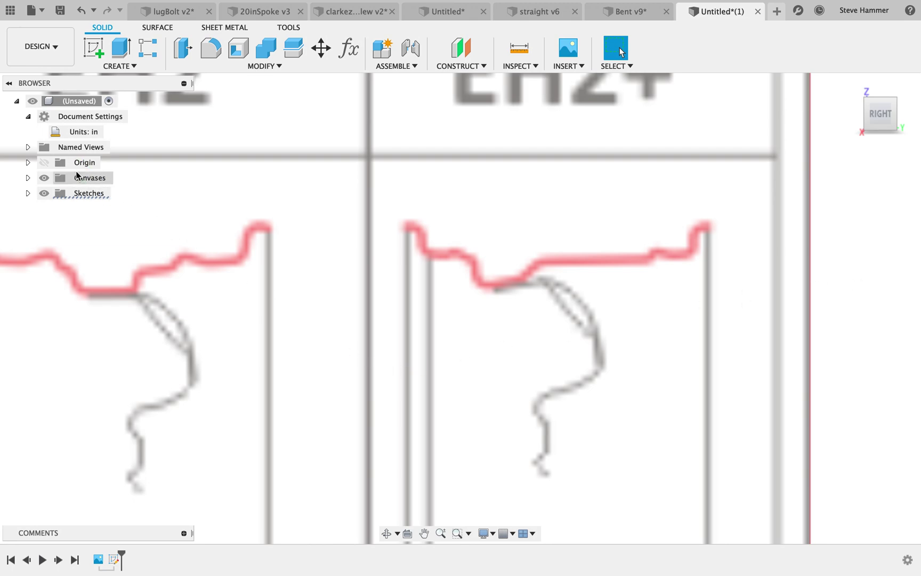
# - Expand the Canvases folder and bring up the wheel-contour-profiles canvas's context menu
pyautogui.rightClick(56, 178)
pyautogui.click(28, 178)
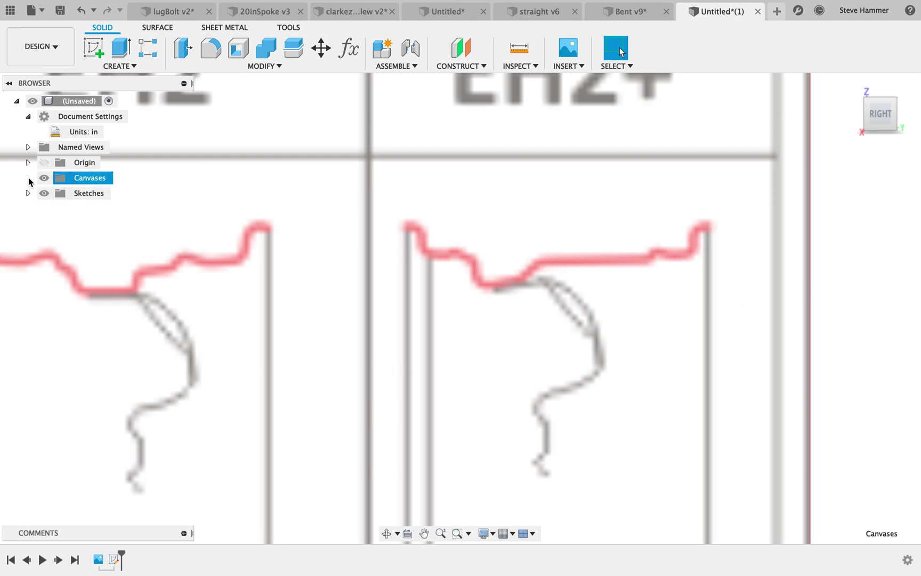
pyautogui.click(28, 178)
pyautogui.rightClick(90, 194)
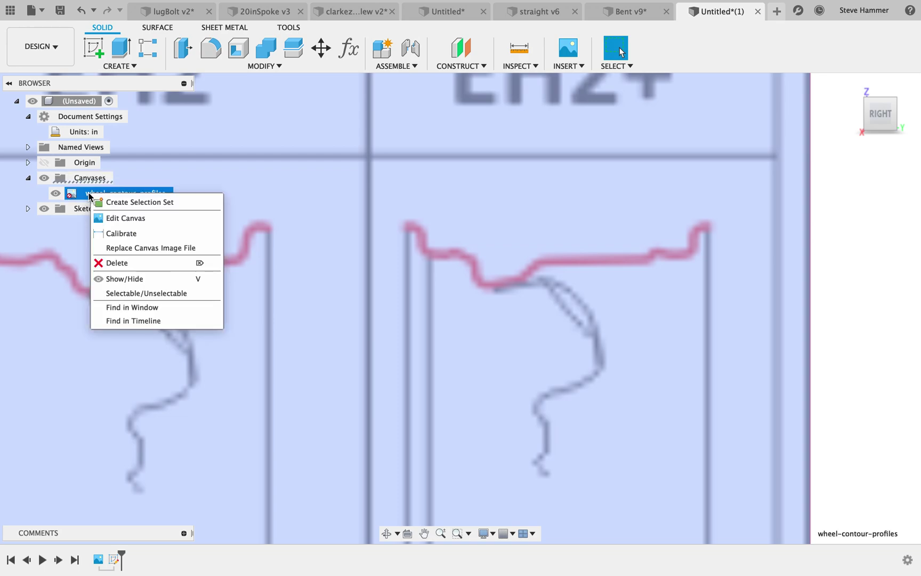
# - Calibrate the canvas so the rim contour's tip-to-tip width measures 8.5 in
pyautogui.click(121, 237)
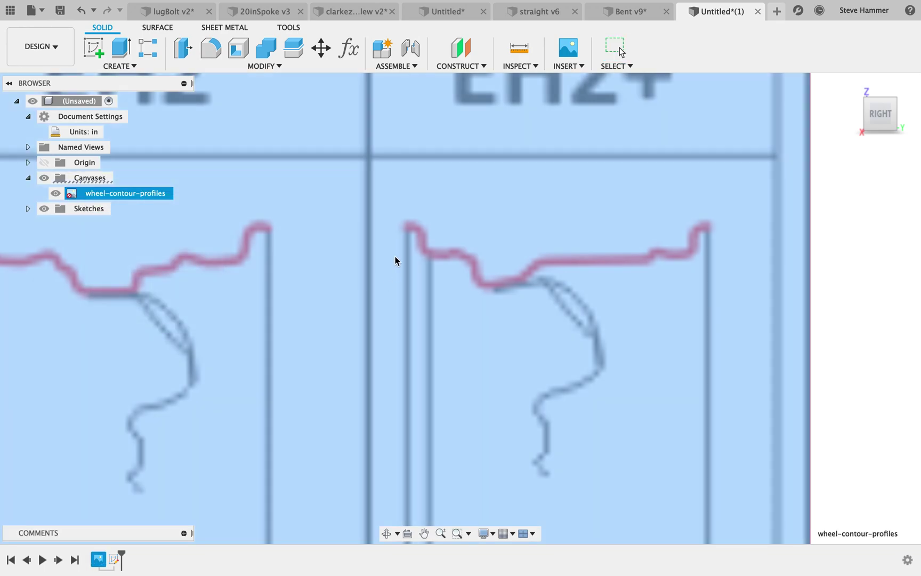
pyautogui.click(404, 231)
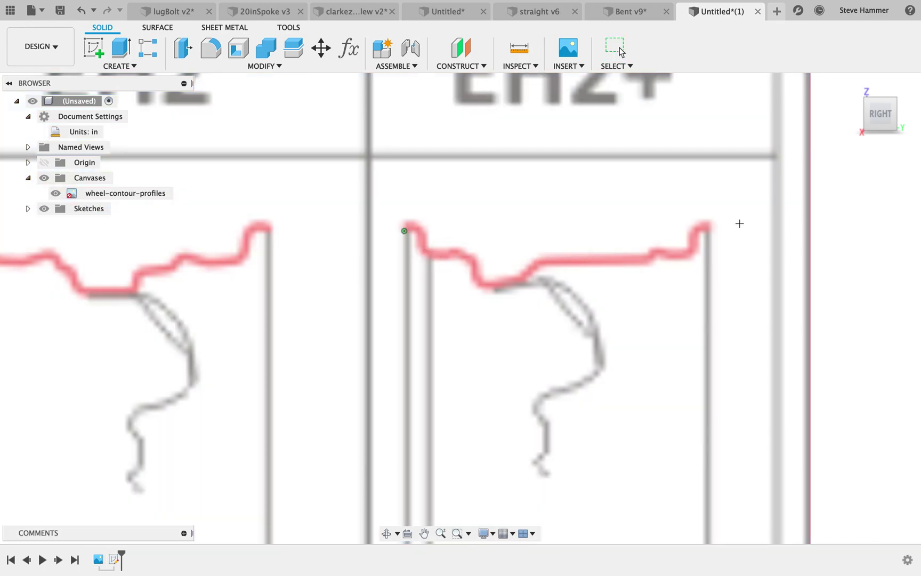
pyautogui.click(708, 232)
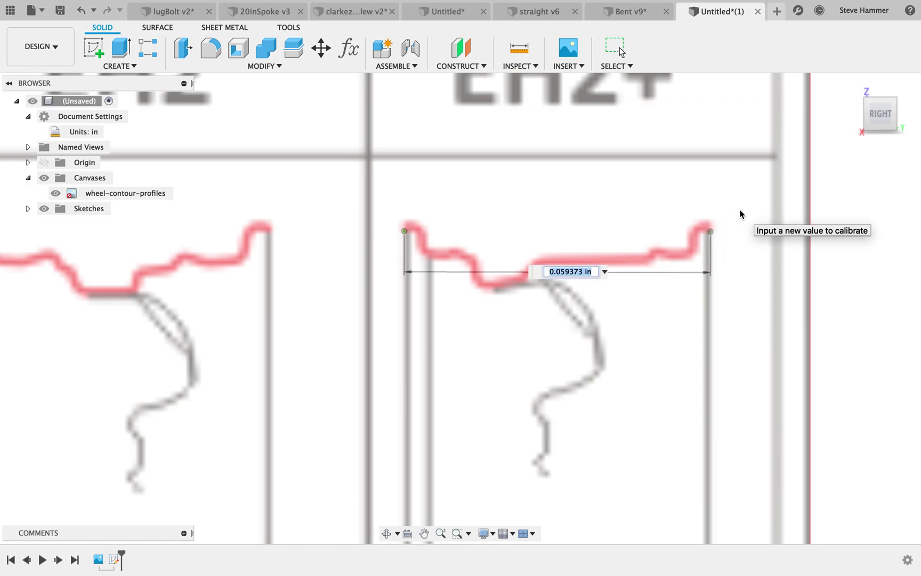
pyautogui.write('8.5')
pyautogui.press('Return')
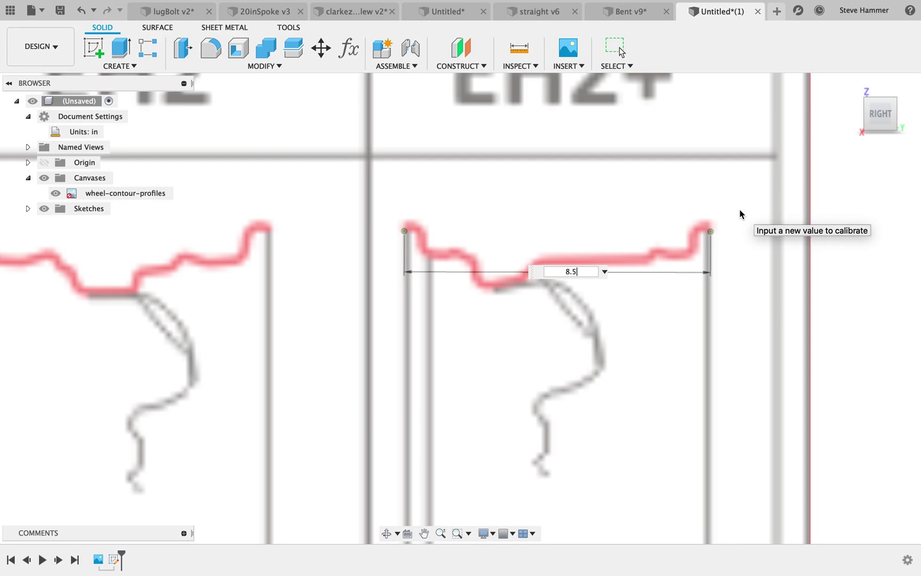
pyautogui.scroll(-5, 705, 251)
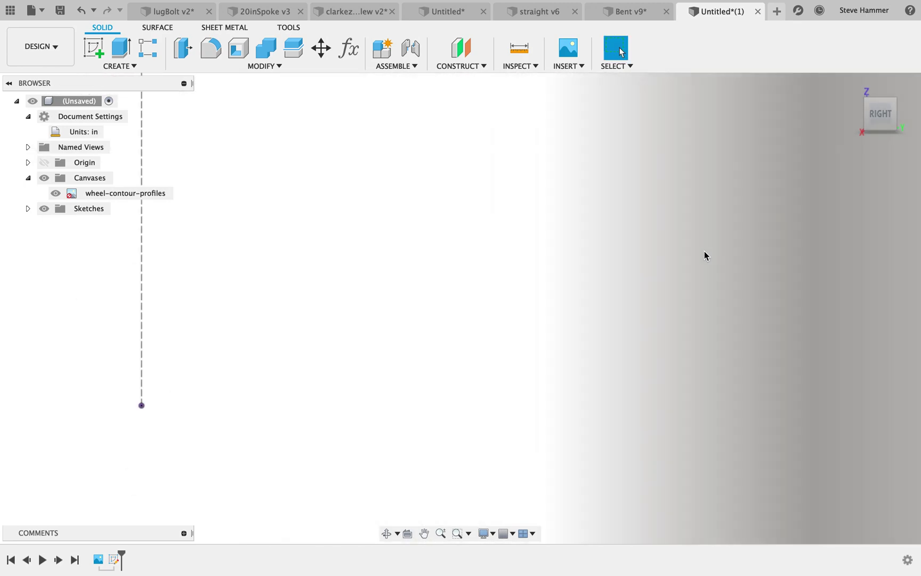
pyautogui.scroll(-5, 707, 257)
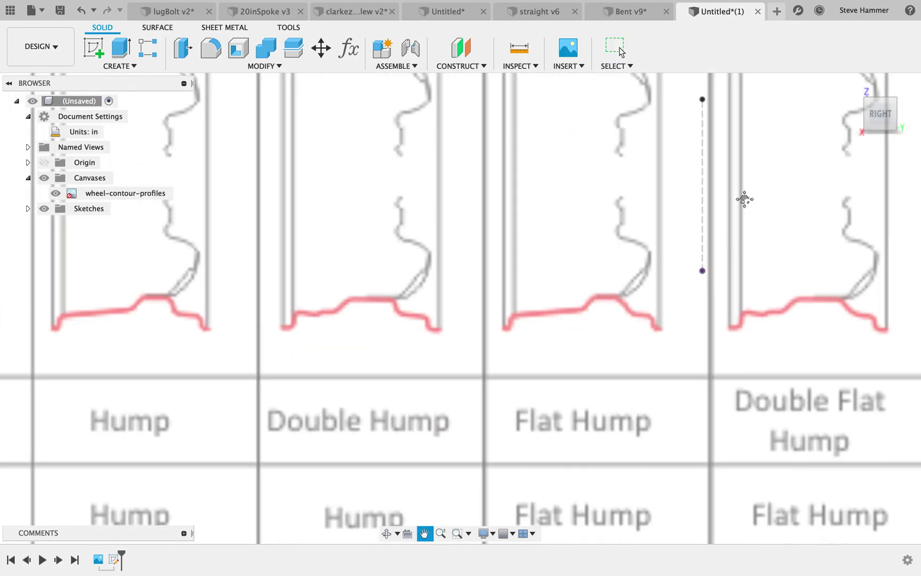
pyautogui.moveTo(745, 199); pyautogui.dragTo(391, 374, button='middle')
pyautogui.scroll(-1, 498, 352)
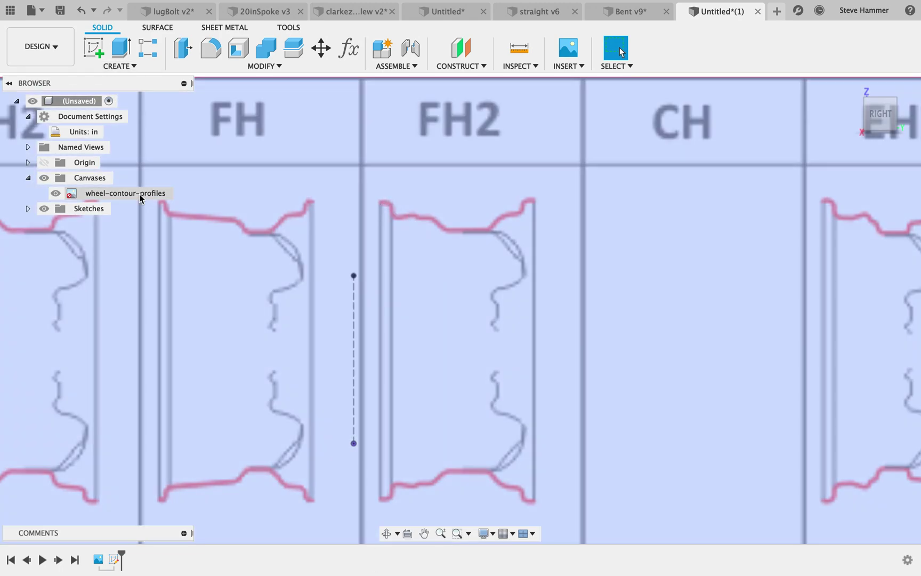
# - Move the canvas left and down so the EH2+ rim edge meets the construction line
pyautogui.rightClick(139, 194)
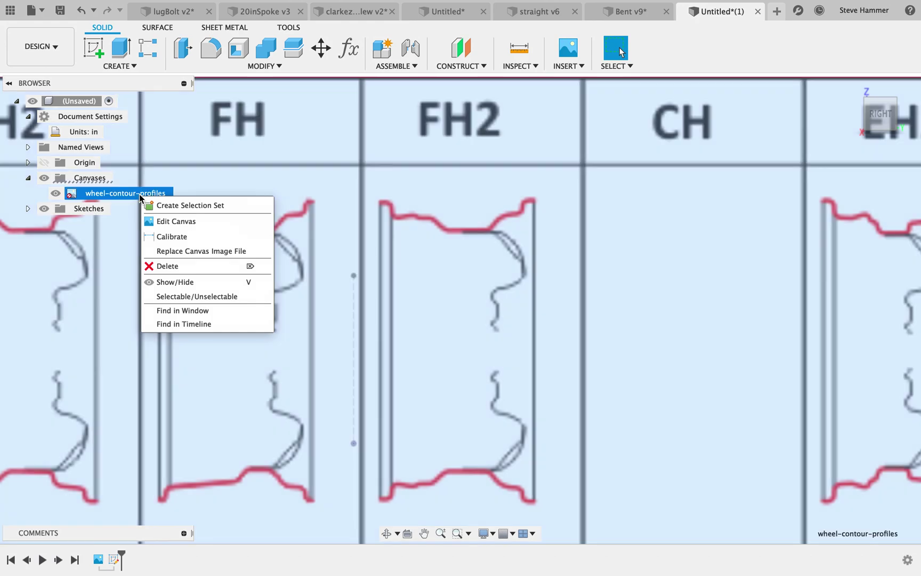
pyautogui.click(164, 221)
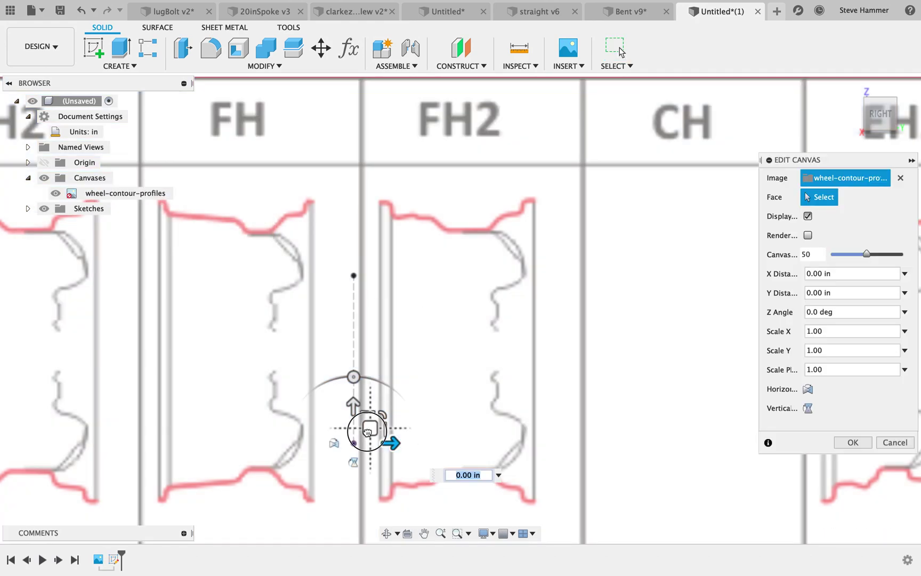
pyautogui.moveTo(370, 427); pyautogui.dragTo(7, 428)
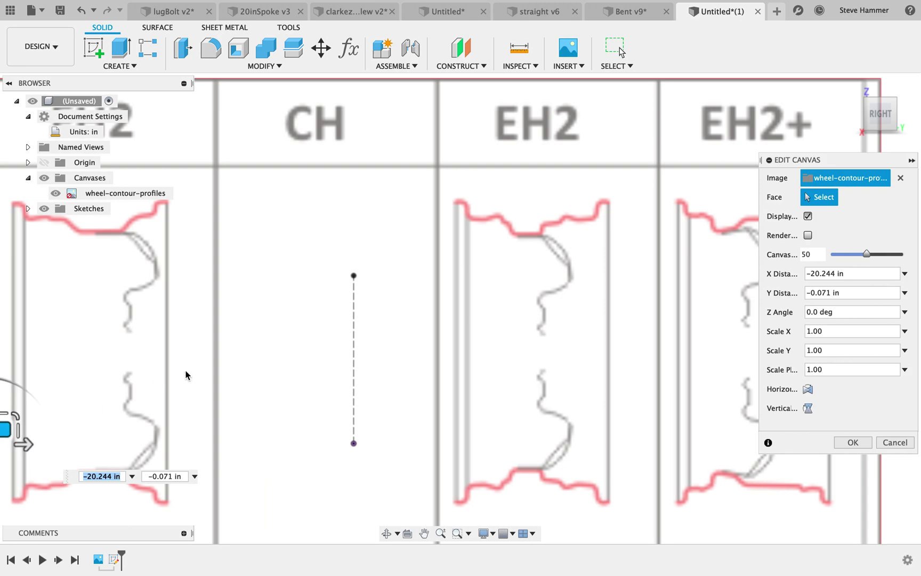
pyautogui.scroll(-5, 566, 345)
pyautogui.moveTo(358, 365); pyautogui.dragTo(235, 397)
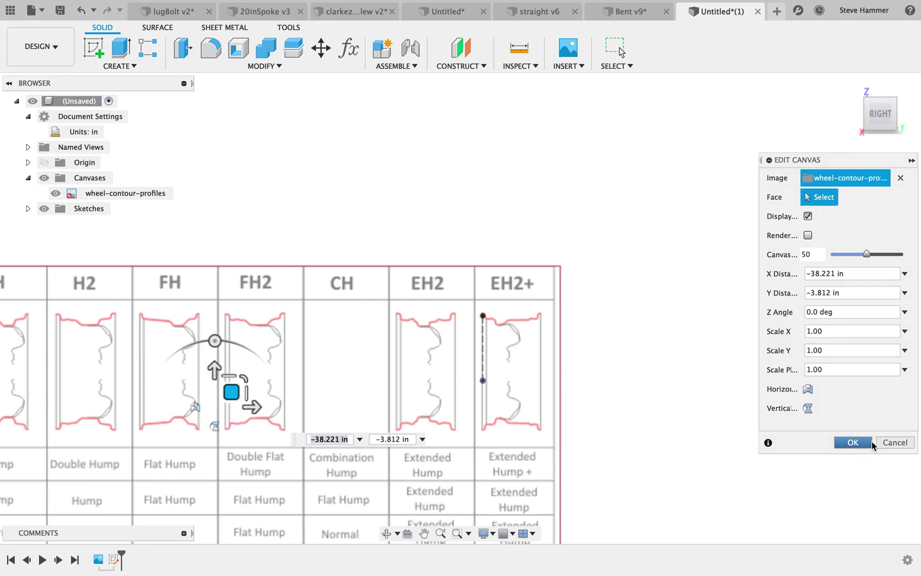
pyautogui.click(853, 442)
pyautogui.scroll(5, 531, 320)
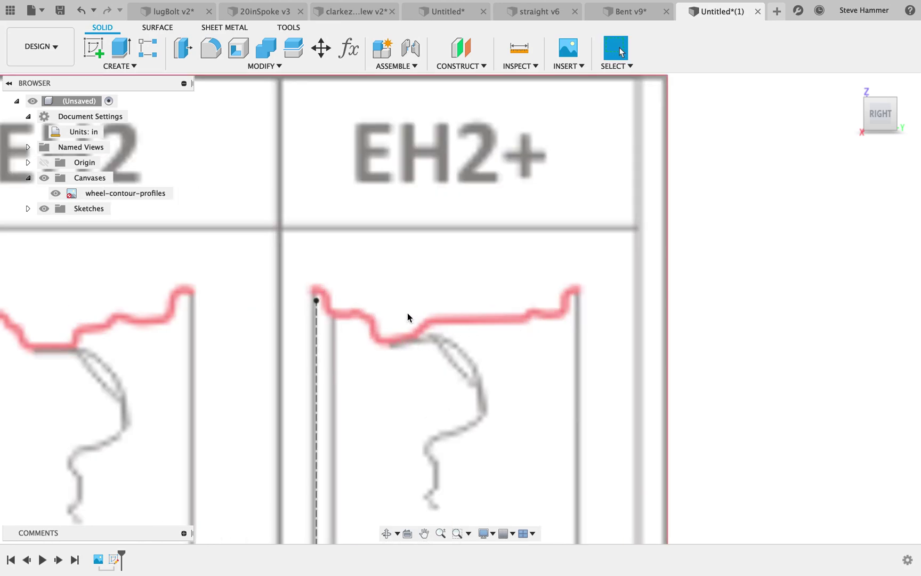
pyautogui.scroll(-5, 358, 365)
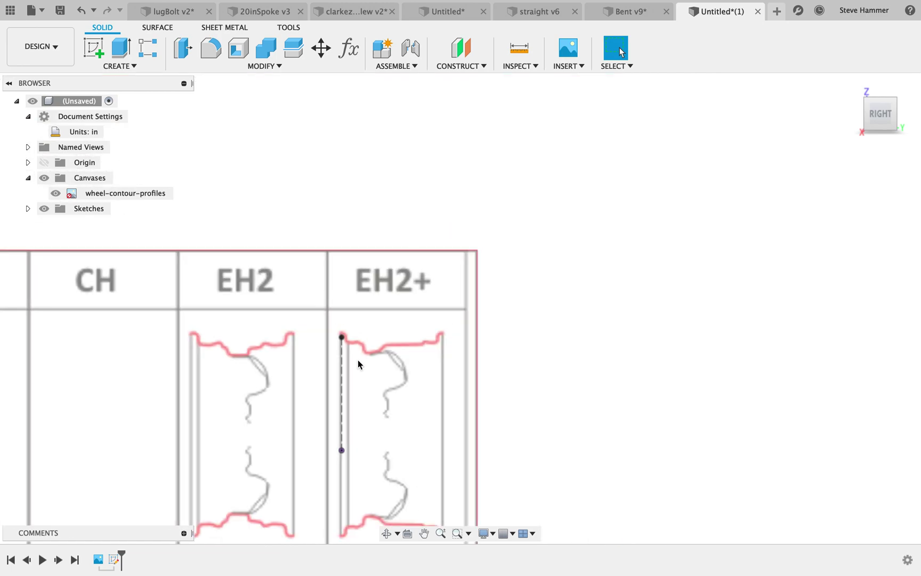
pyautogui.scroll(5, 358, 364)
pyautogui.click(123, 193)
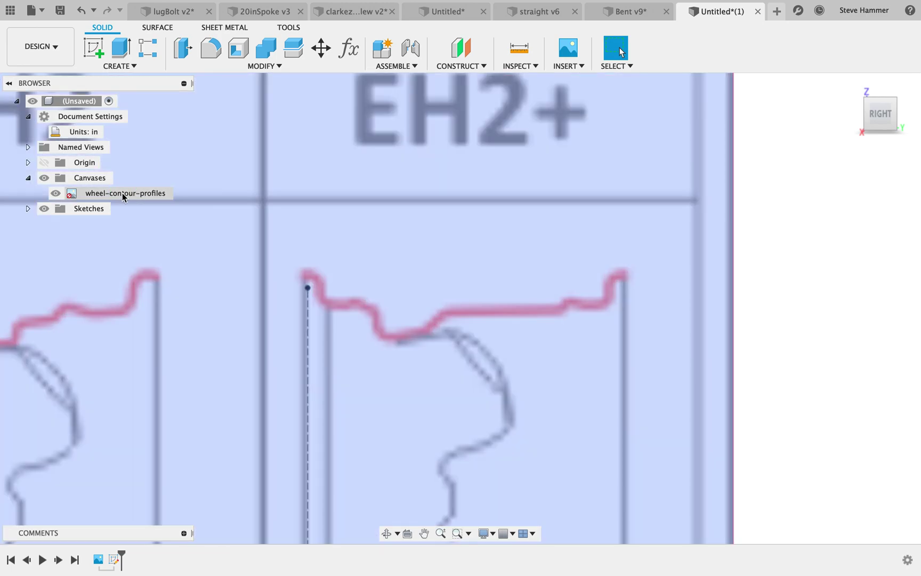
pyautogui.rightClick(124, 194)
# - Set the canvas offsets to X 0.200 in and Y -0.2500 in and confirm
pyautogui.click(144, 220)
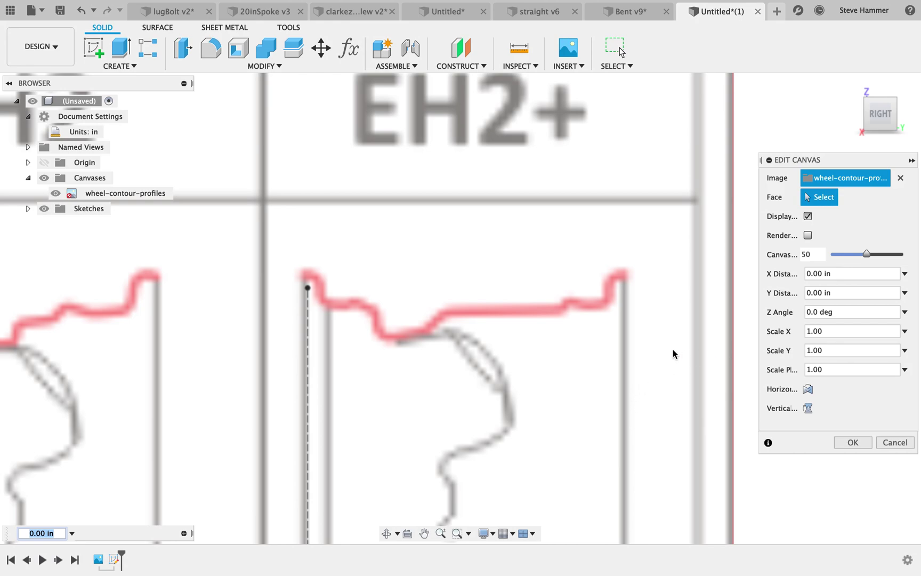
pyautogui.scroll(-5, 672, 349)
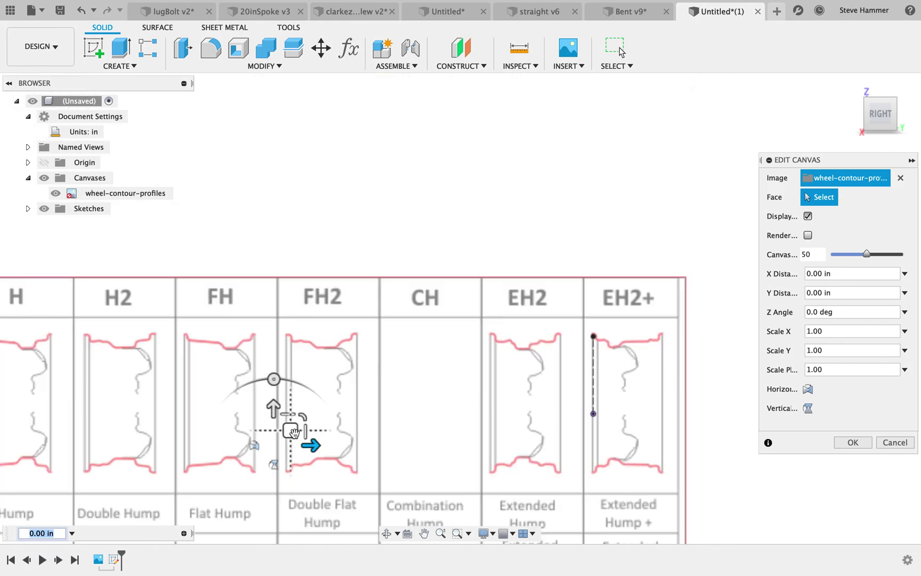
pyautogui.click(274, 415)
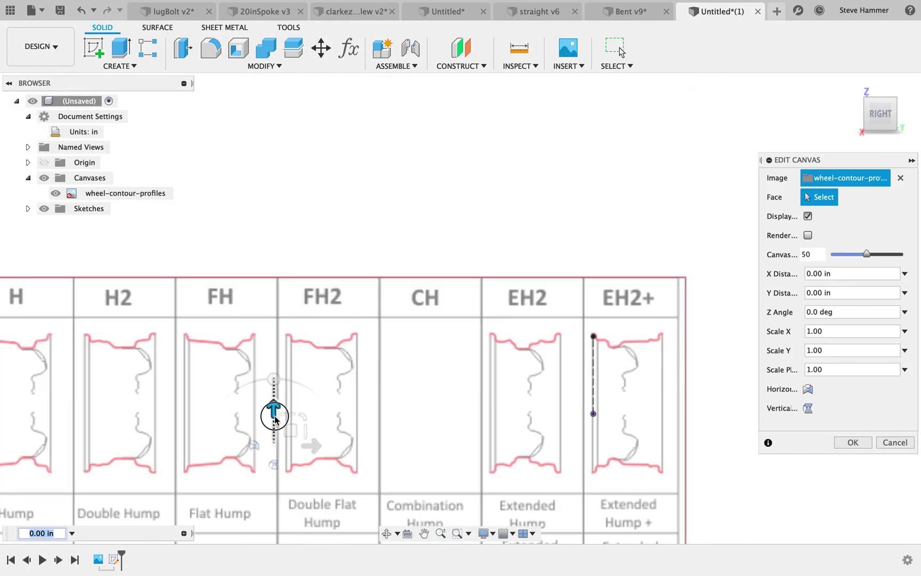
pyautogui.moveTo(274, 415); pyautogui.dragTo(274, 423)
pyautogui.scroll(6, 720, 320)
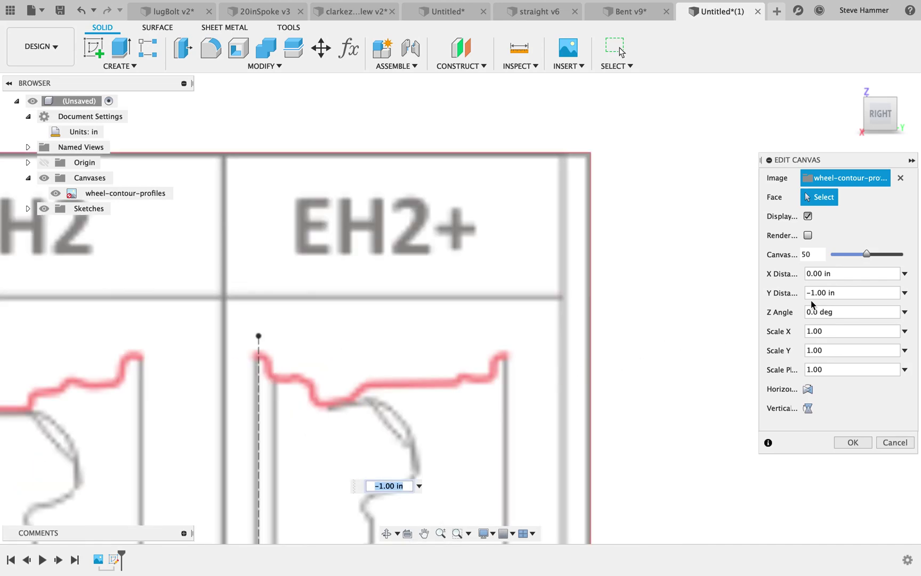
pyautogui.click(811, 293)
pyautogui.press('BackSpace')
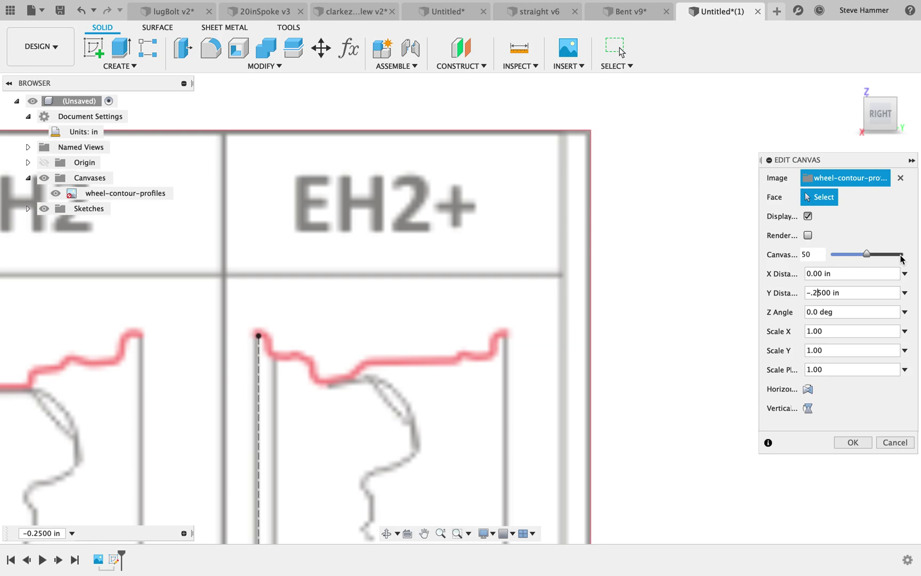
pyautogui.click(812, 273)
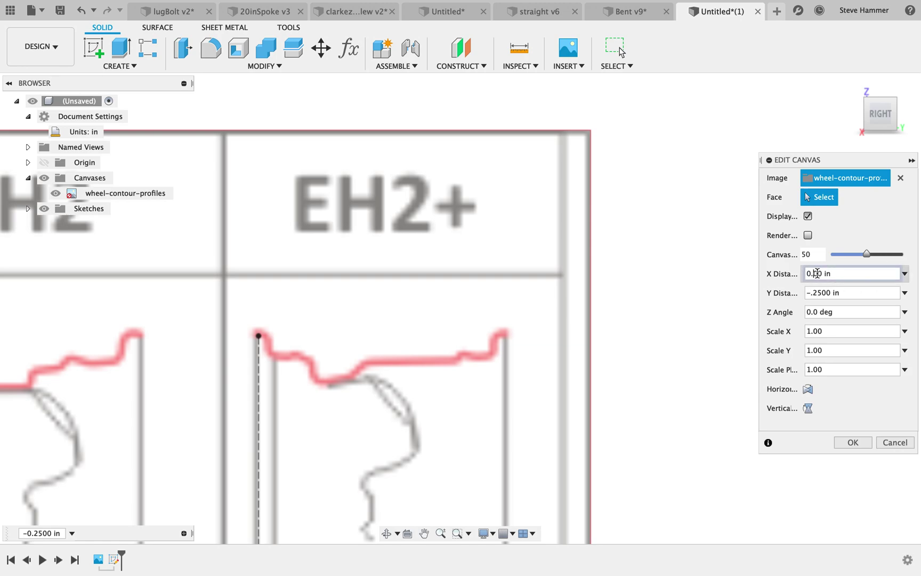
pyautogui.write('1')
pyautogui.press('Return')
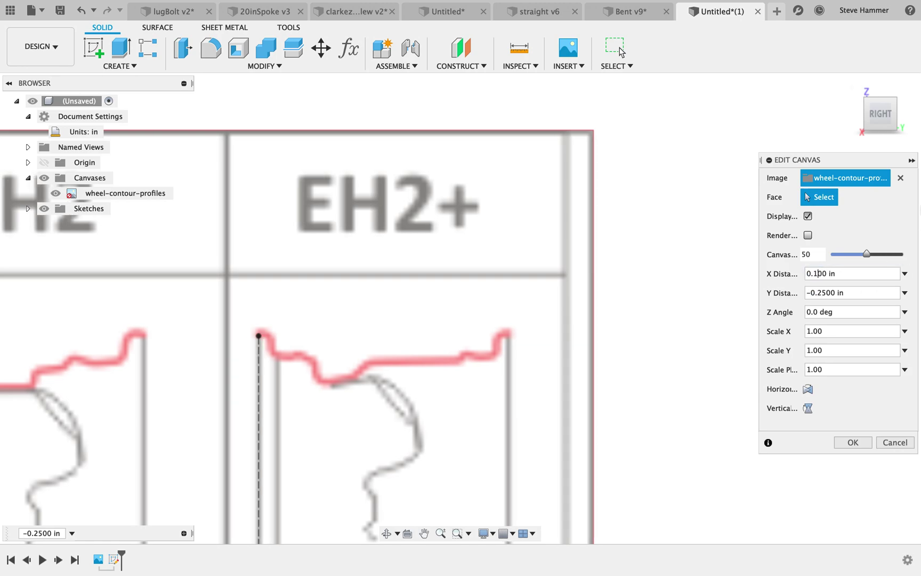
pyautogui.press('Return')
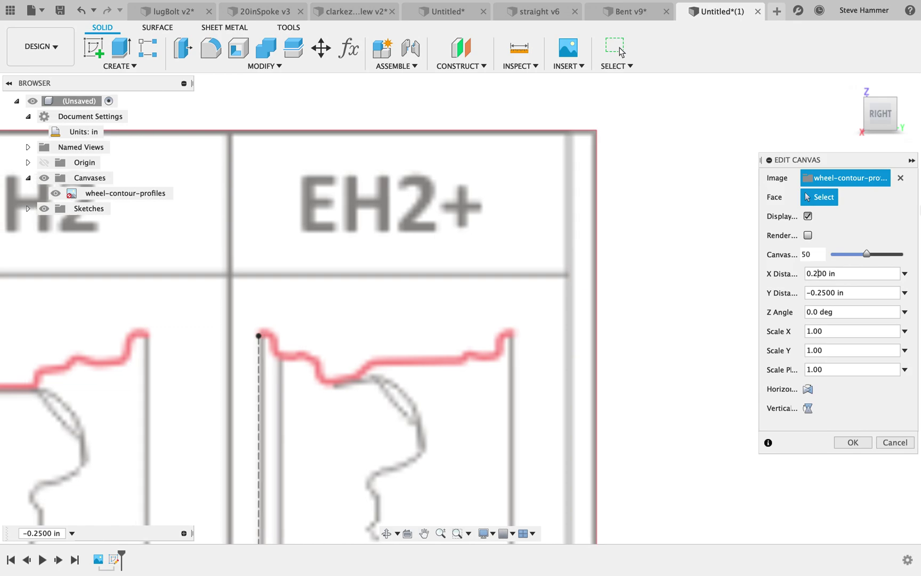
pyautogui.click(858, 444)
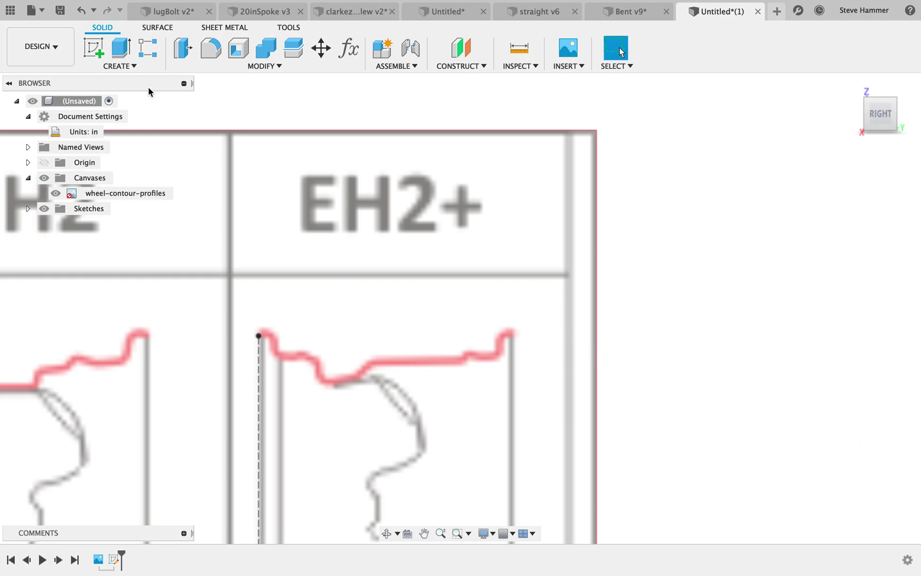
# - Start a new sketch on the canvas plane and begin the rim line with a 0.200 in horizontal segment
pyautogui.click(97, 45)
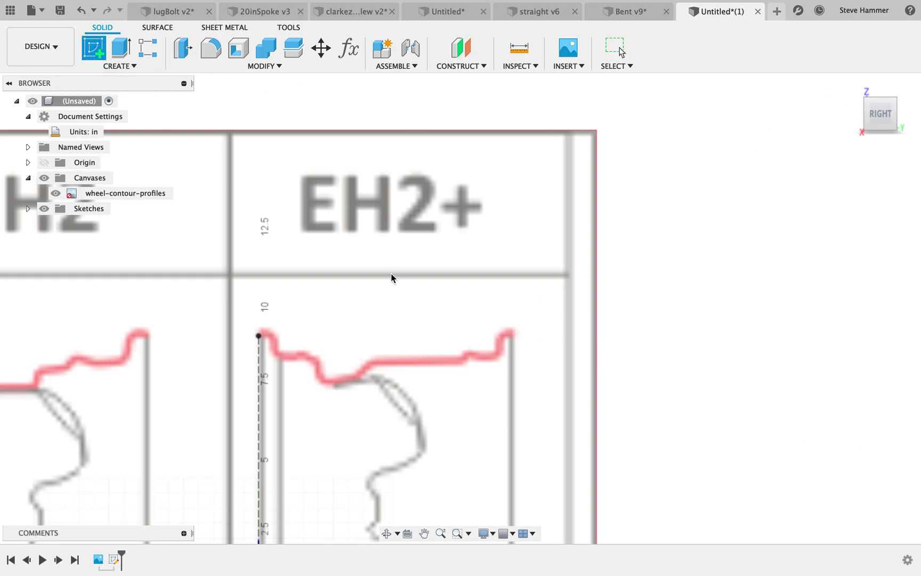
pyautogui.click(392, 277)
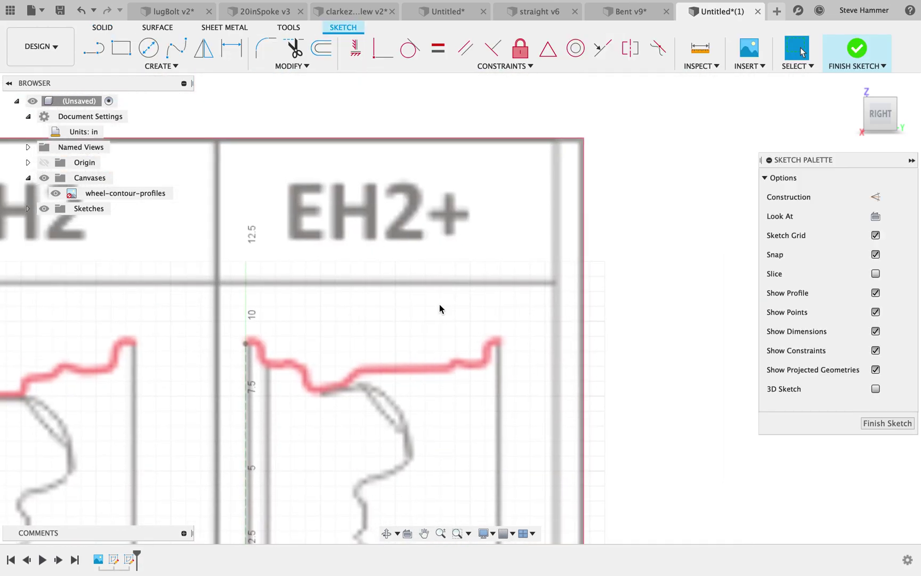
pyautogui.press('l')
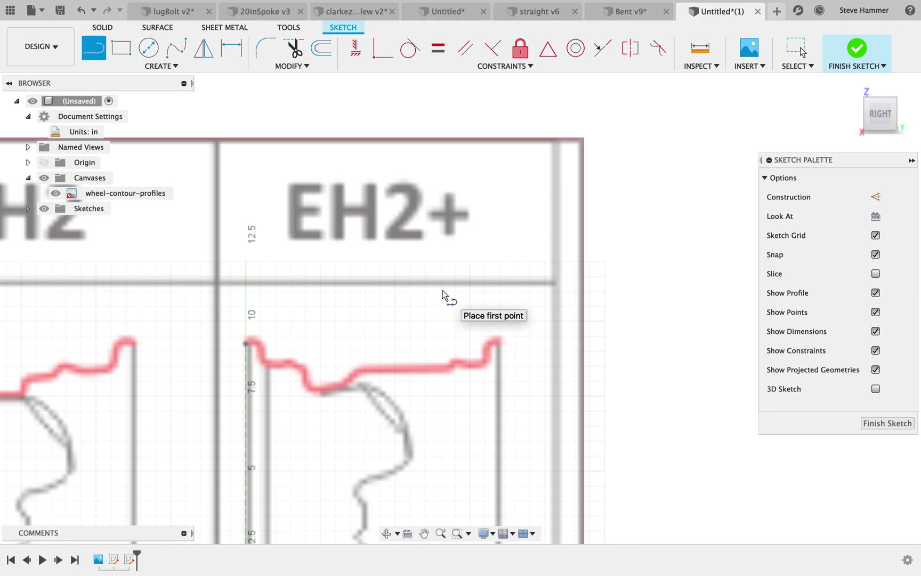
pyautogui.scroll(5, 282, 331)
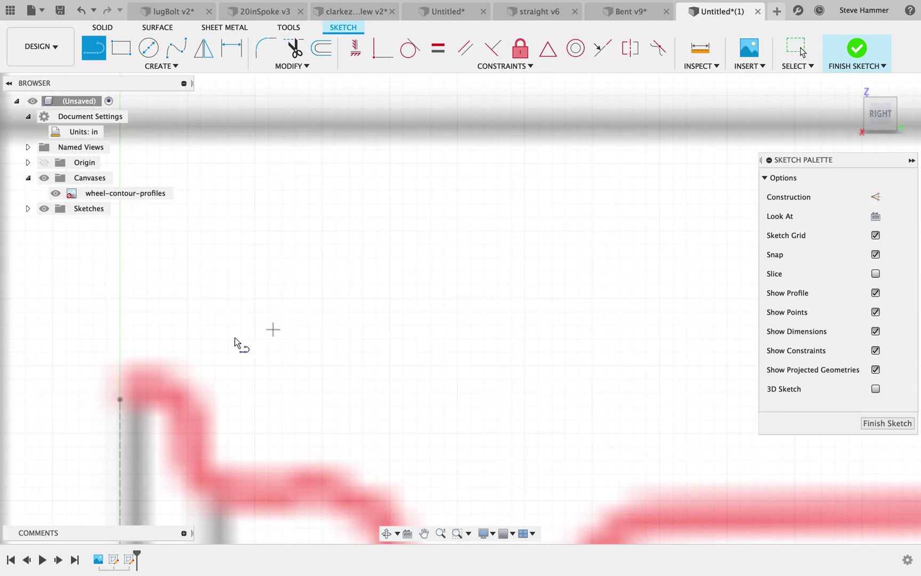
pyautogui.moveTo(390, 338); pyautogui.dragTo(392, 267, button='middle')
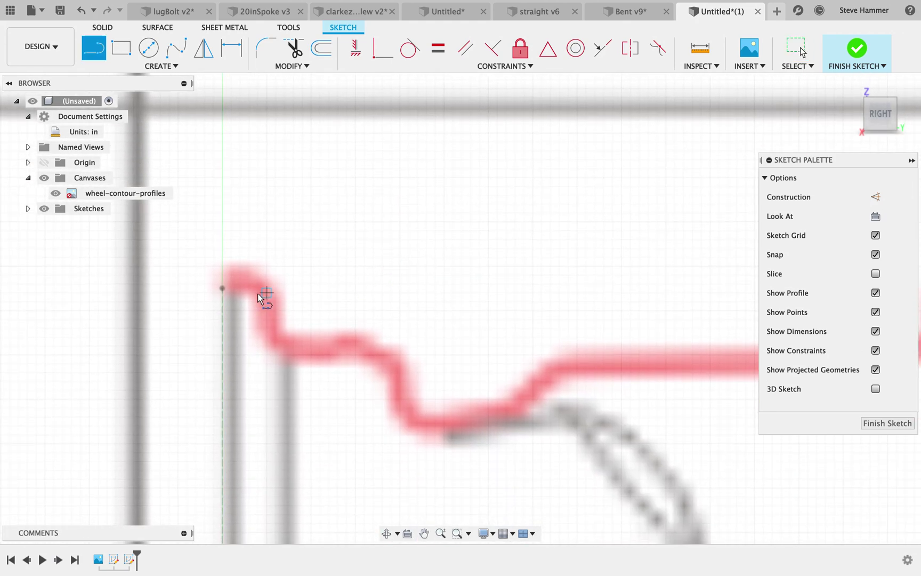
pyautogui.click(227, 293)
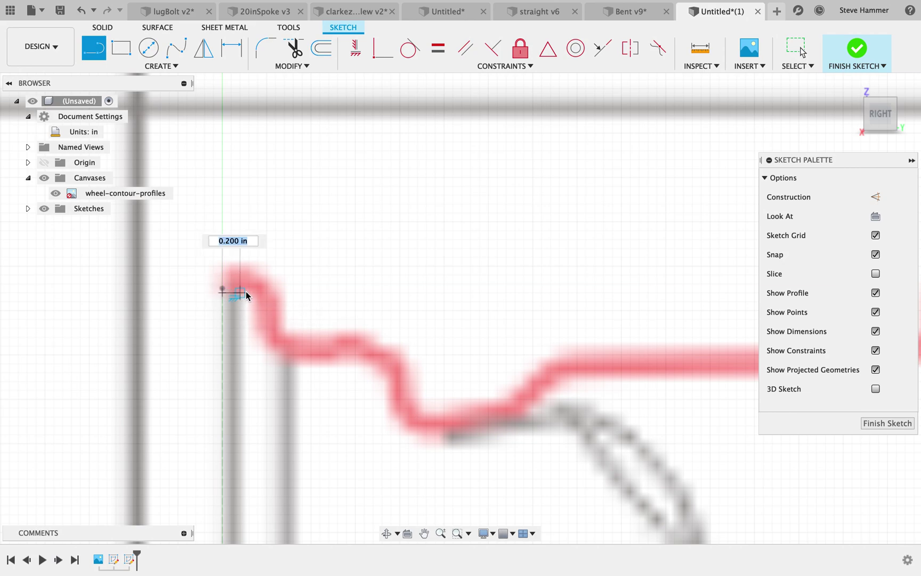
pyautogui.click(249, 292)
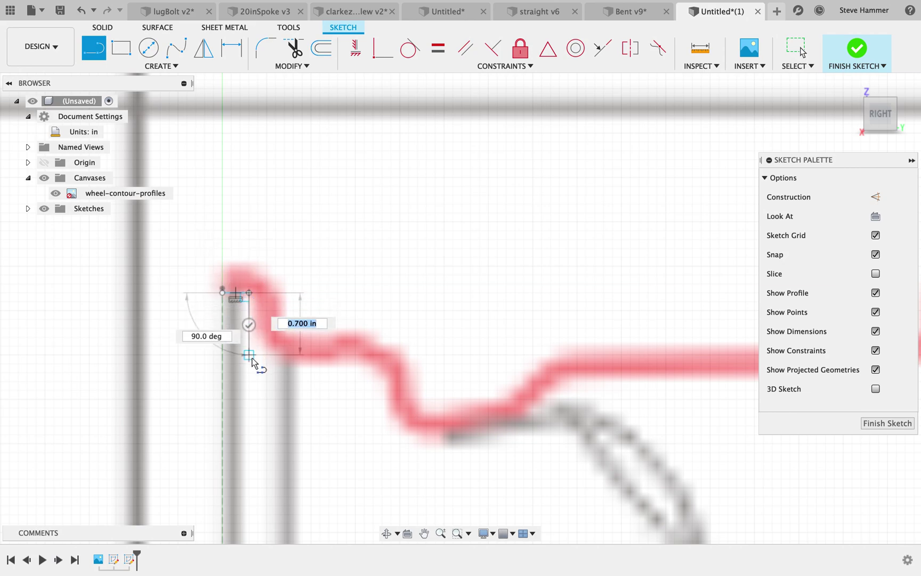
# - Trace the rim contour with a 0.700 in drop, sloped descent, 0.900 in flat and sloped rise
pyautogui.click(251, 356)
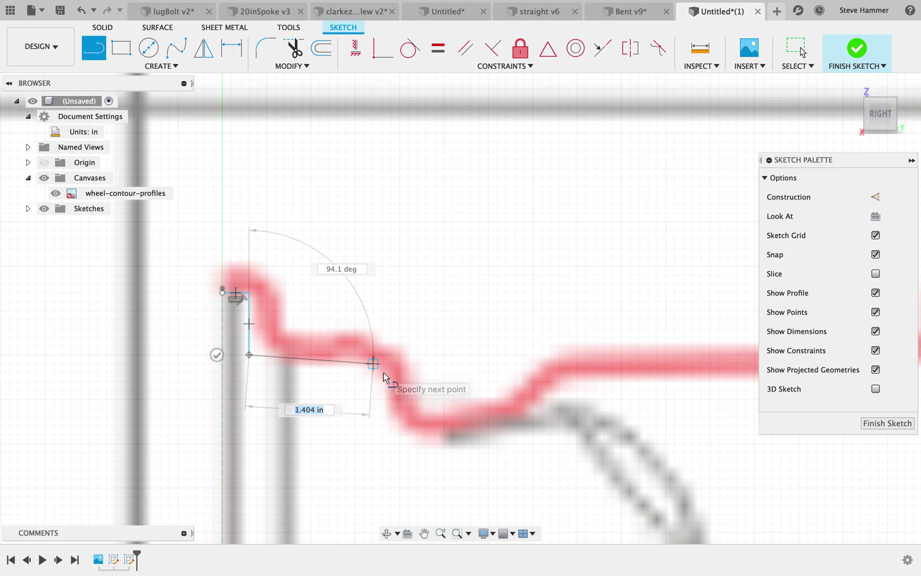
pyautogui.click(374, 363)
pyautogui.click(401, 435)
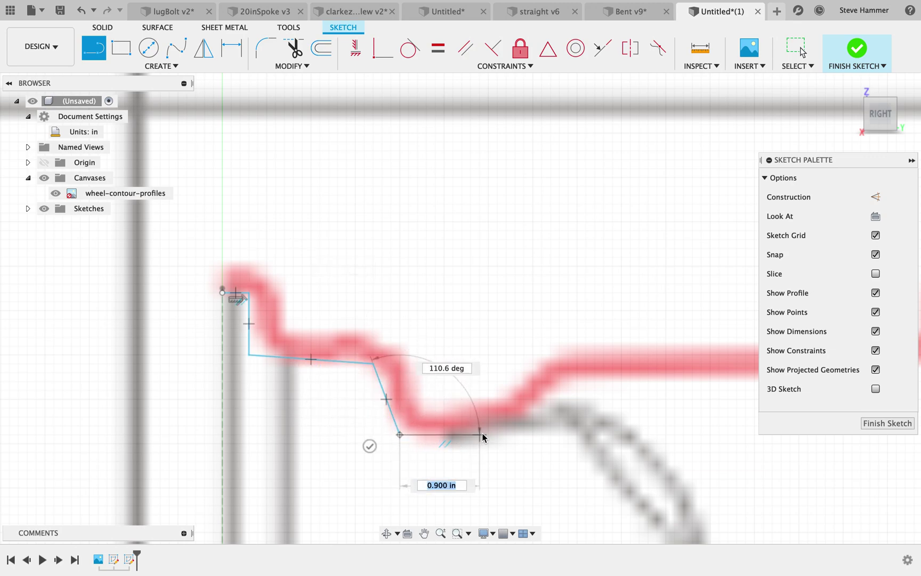
pyautogui.click(480, 434)
pyautogui.click(524, 417)
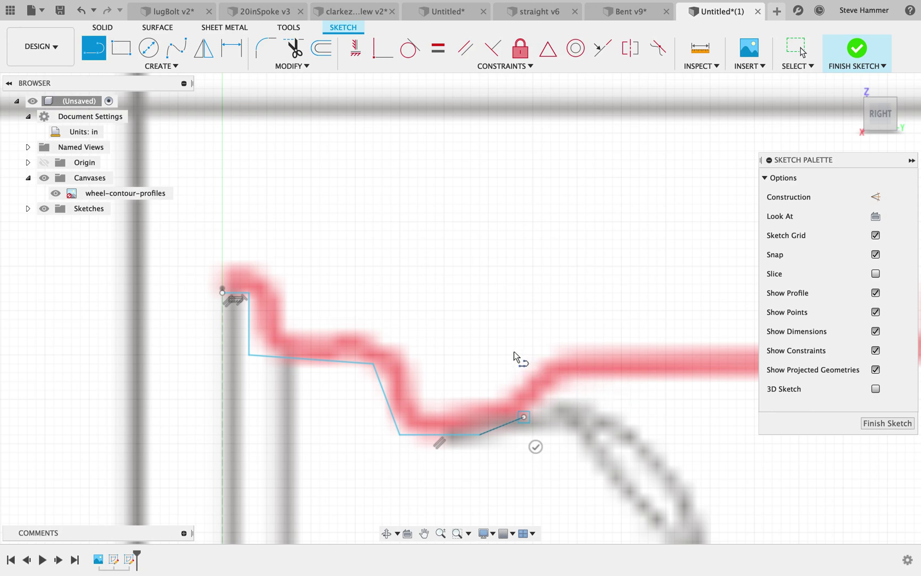
pyautogui.moveTo(641, 400); pyautogui.dragTo(596, 380, button='middle')
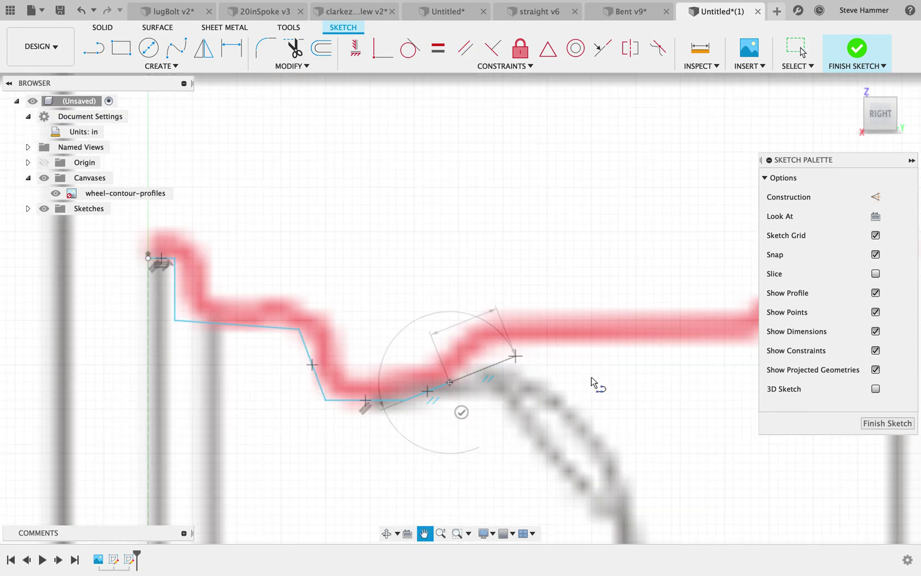
pyautogui.click(484, 347)
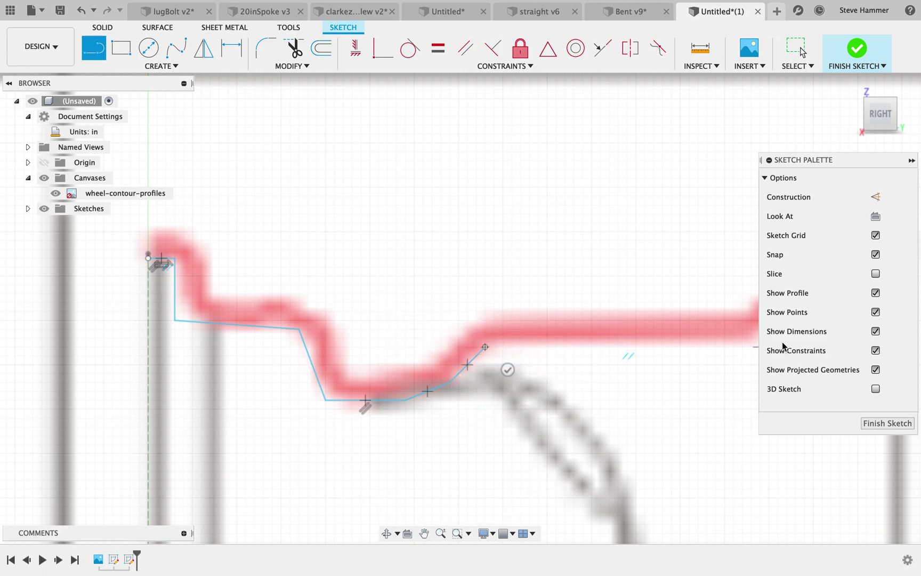
pyautogui.click(732, 347)
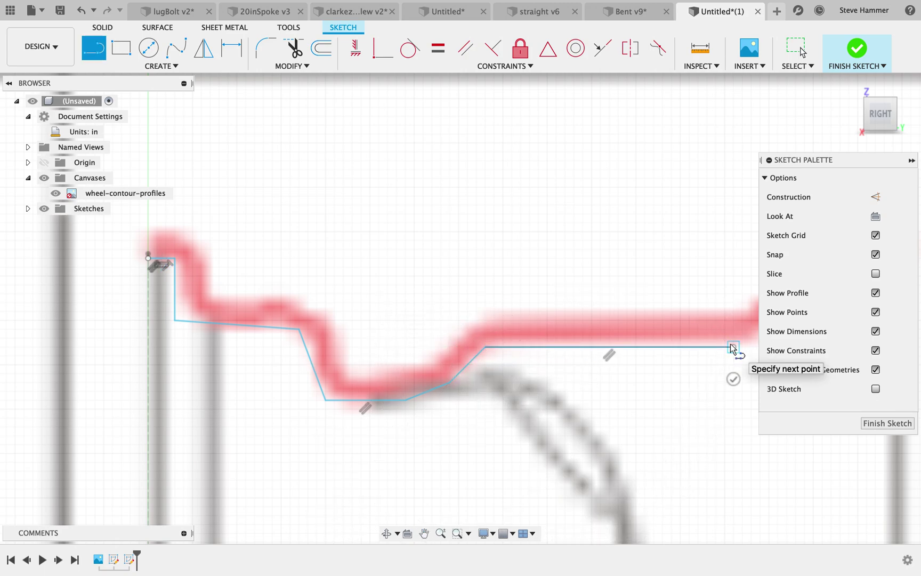
# - Continue the chain across the flat and up the flange to the rim's outer right edge
pyautogui.scroll(-2, 732, 347)
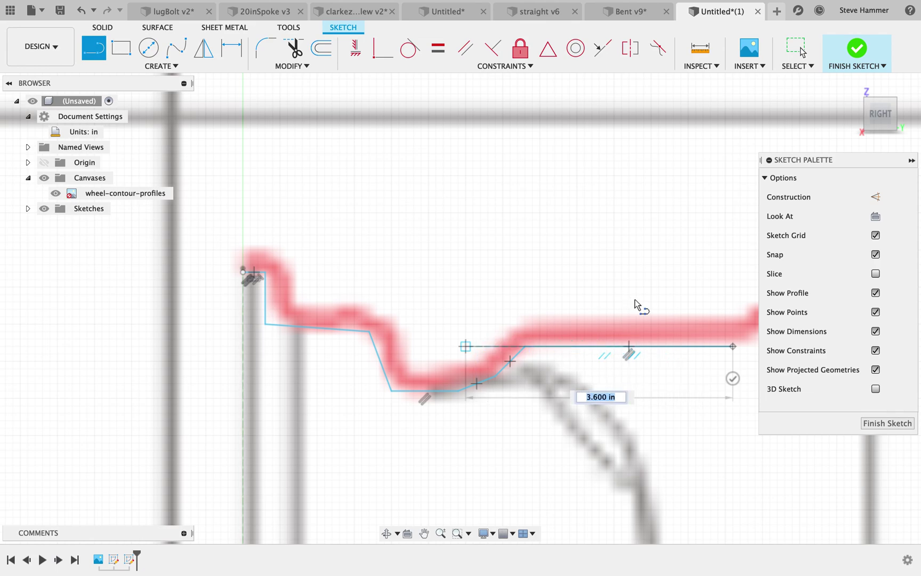
pyautogui.scroll(-2, 635, 300)
pyautogui.moveTo(606, 305); pyautogui.dragTo(218, 334, button='middle')
pyautogui.scroll(4, 346, 372)
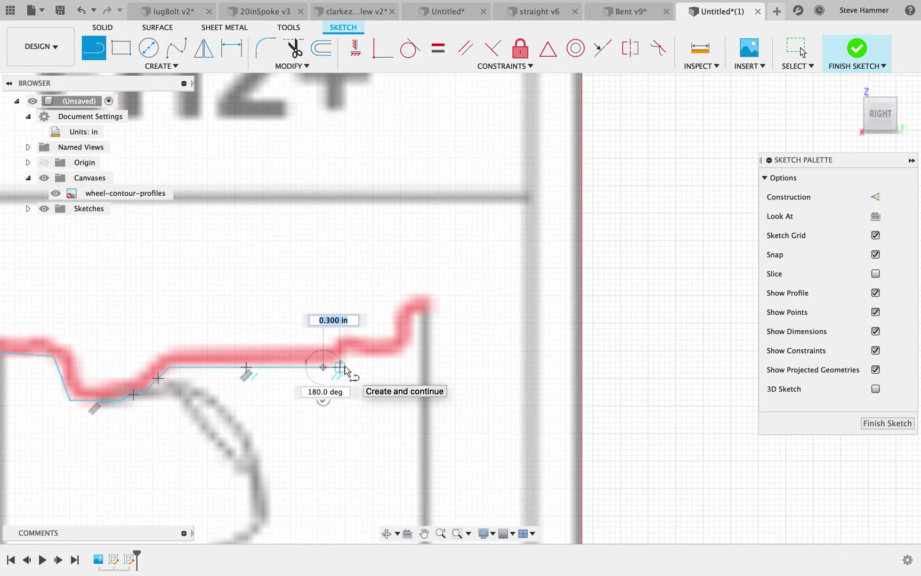
pyautogui.click(364, 347)
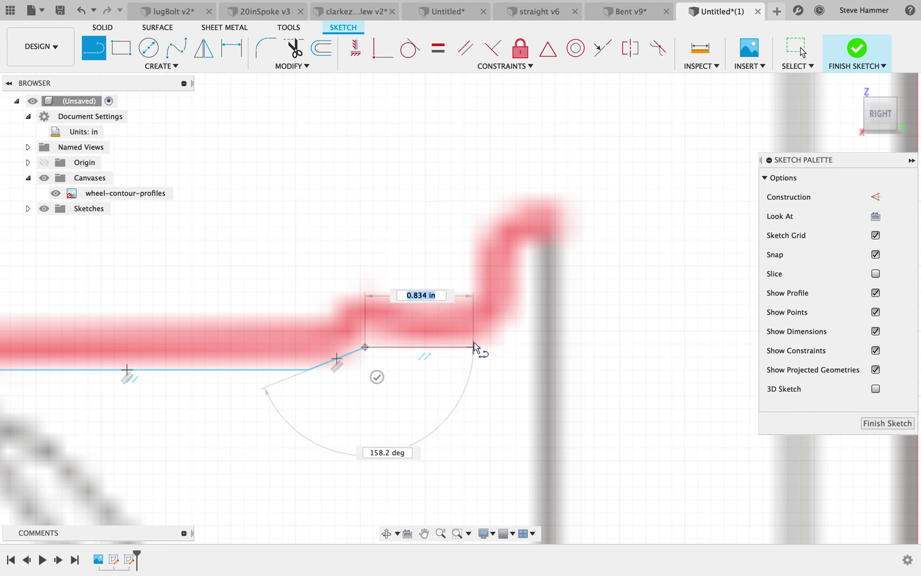
pyautogui.click(473, 347)
pyautogui.click(516, 318)
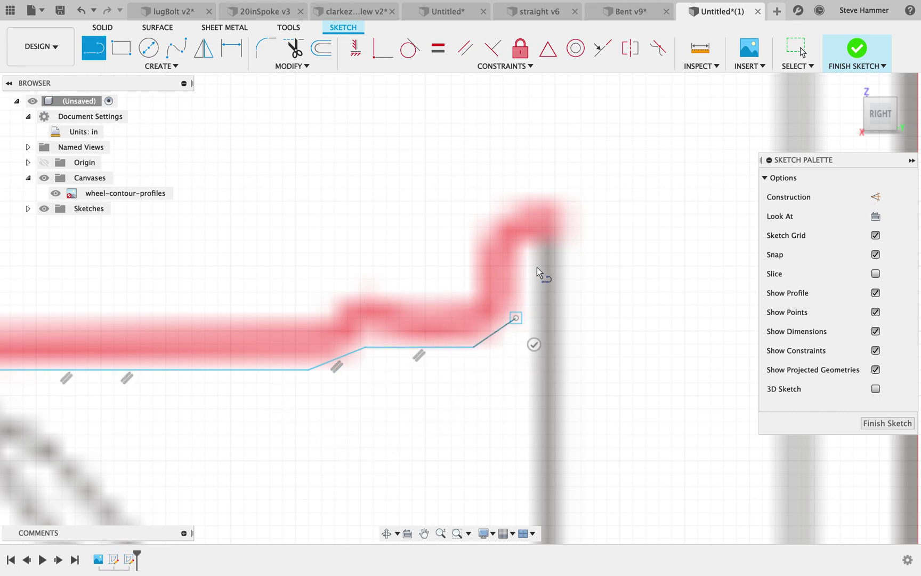
pyautogui.click(515, 246)
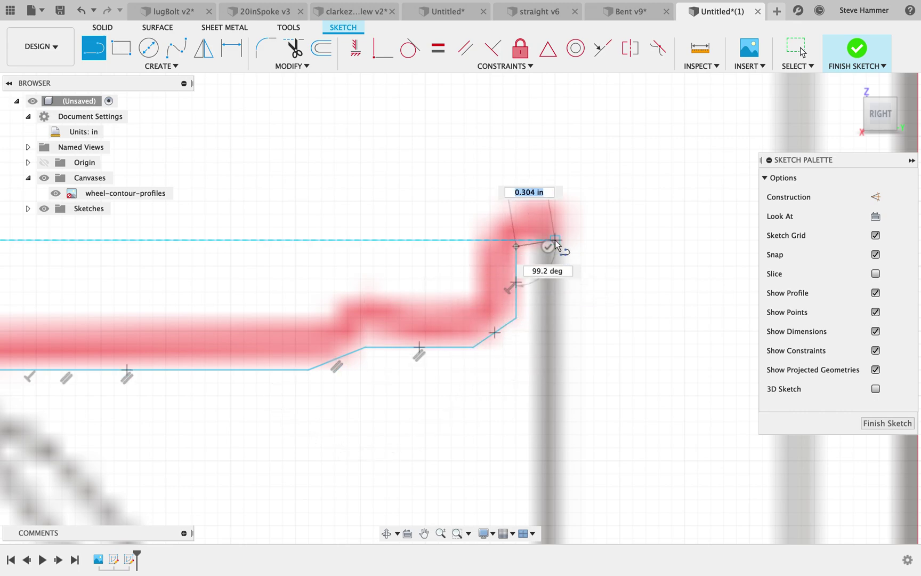
pyautogui.click(554, 241)
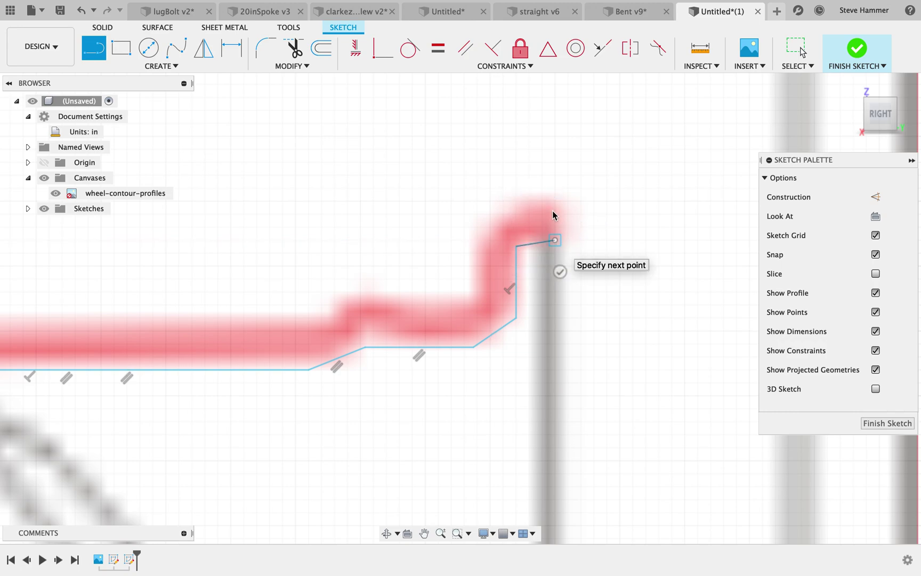
pyautogui.press('Escape')
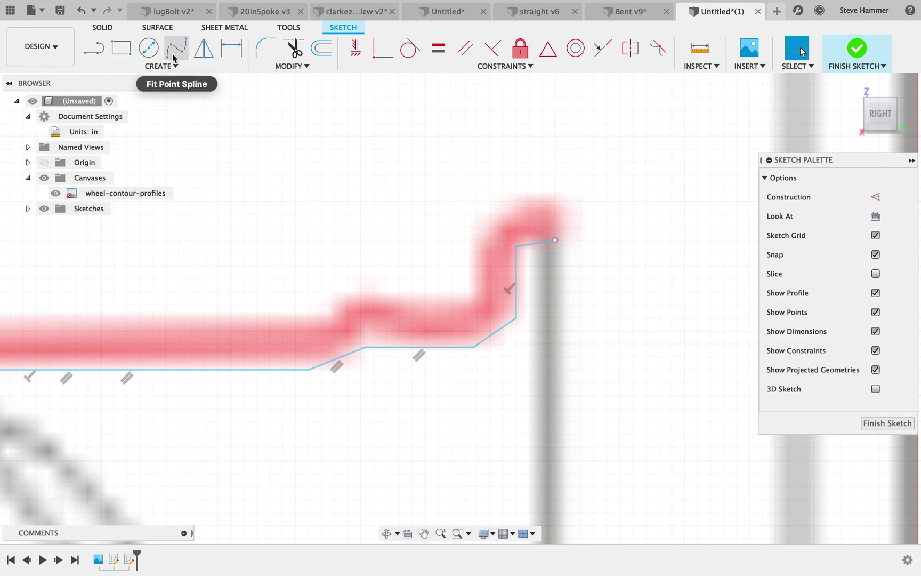
# - Offset the traced rim chain 0.207 in above itself
pyautogui.click(321, 48)
pyautogui.click(267, 371)
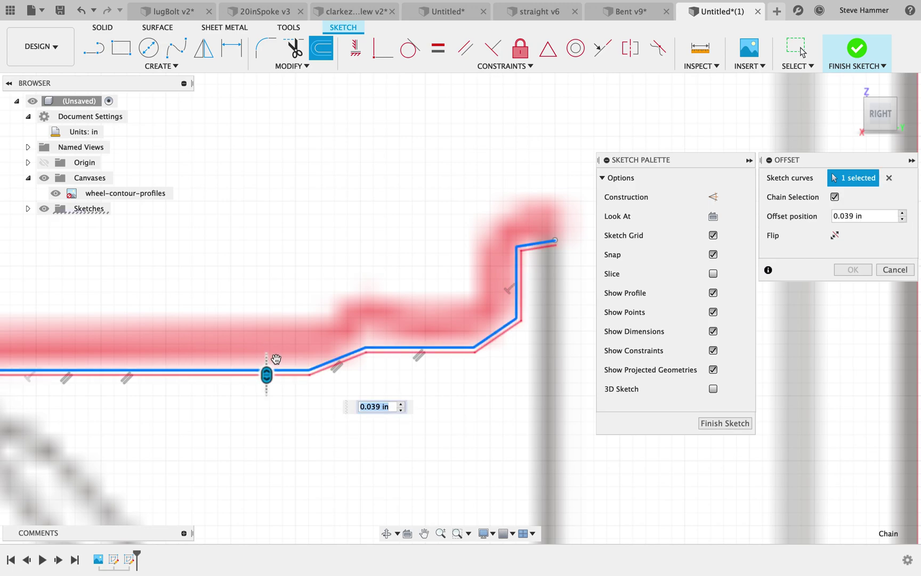
pyautogui.moveTo(266, 373); pyautogui.dragTo(267, 345)
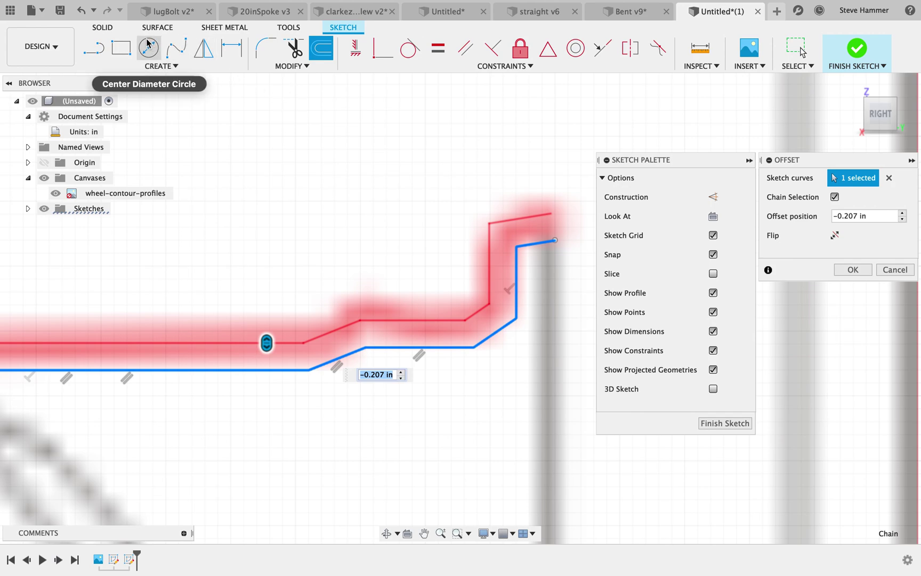
pyautogui.press('Return')
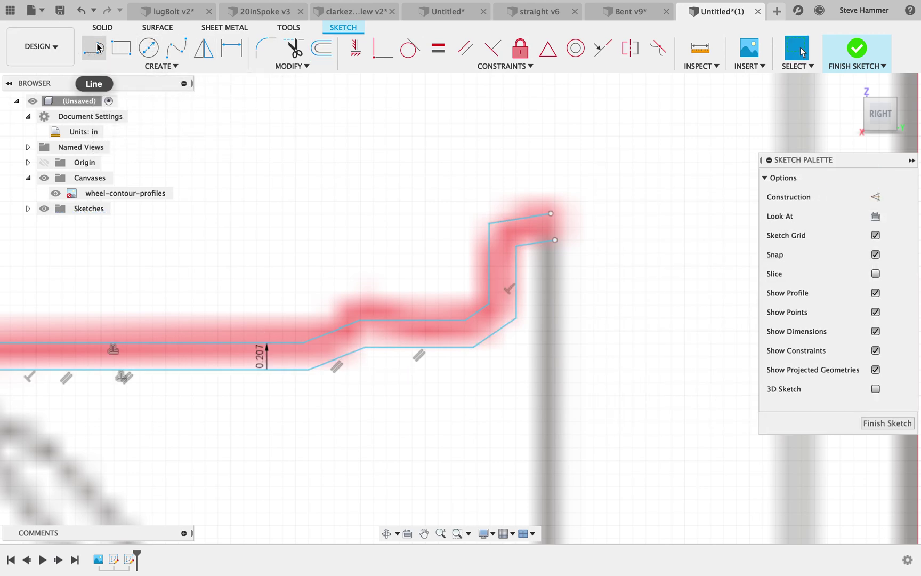
# - Draw a line joining the offset copy and the original chain at their right ends
pyautogui.click(94, 48)
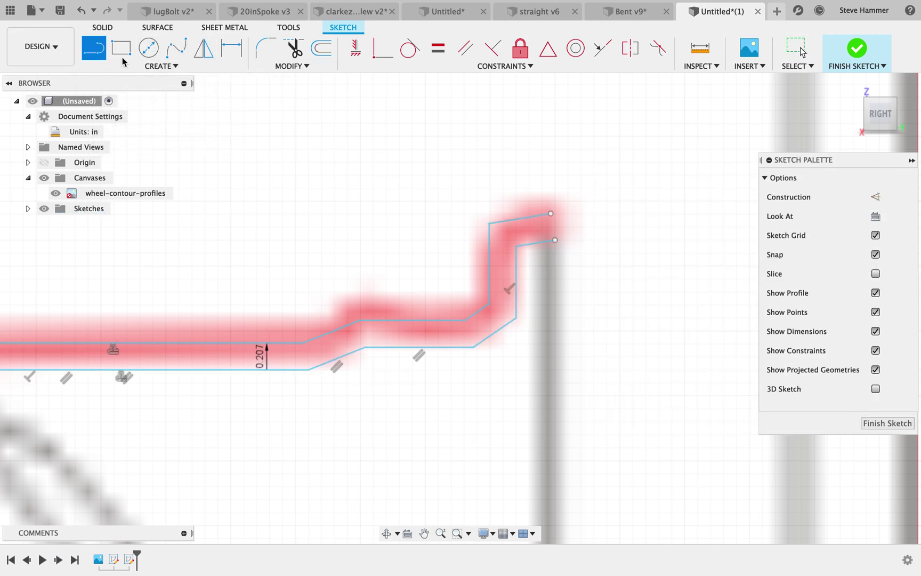
pyautogui.click(552, 215)
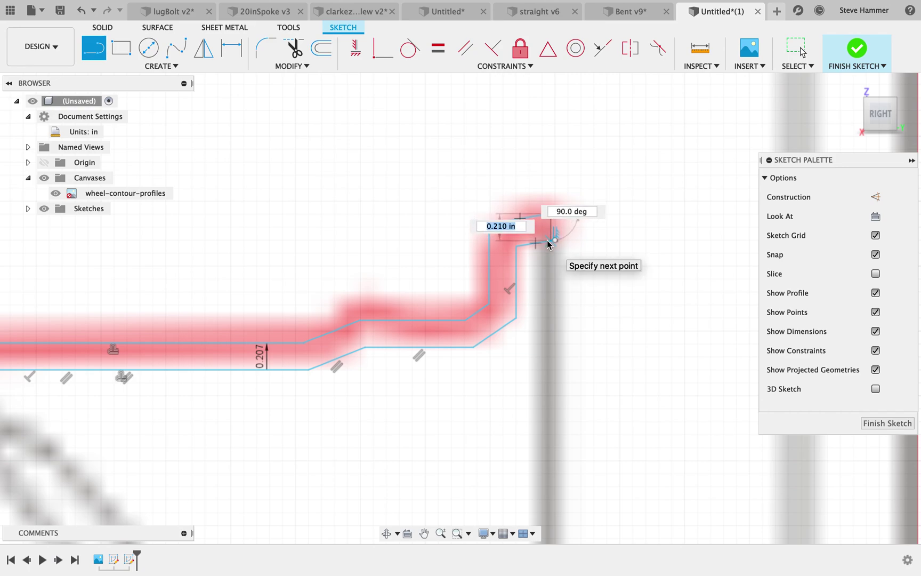
pyautogui.click(547, 240)
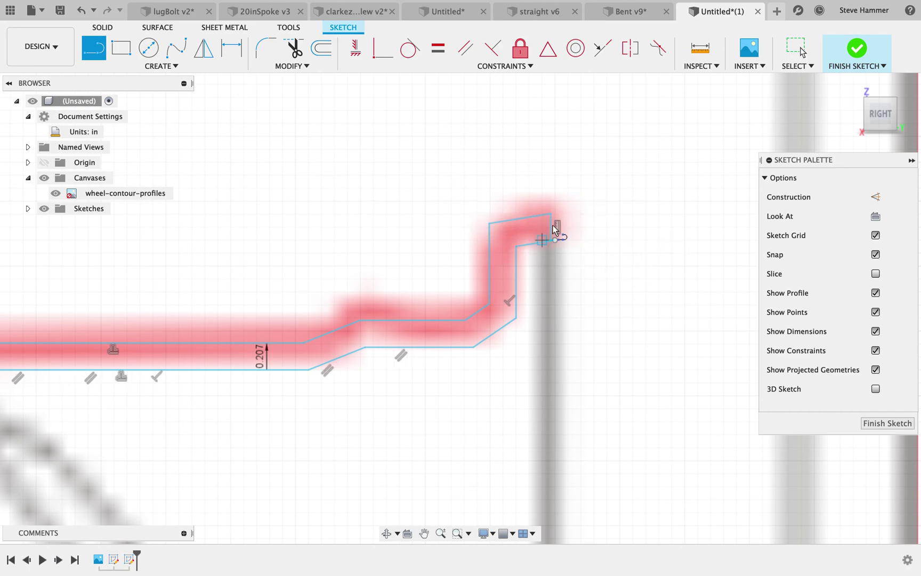
pyautogui.scroll(6, 554, 233)
pyautogui.scroll(-5, 542, 400)
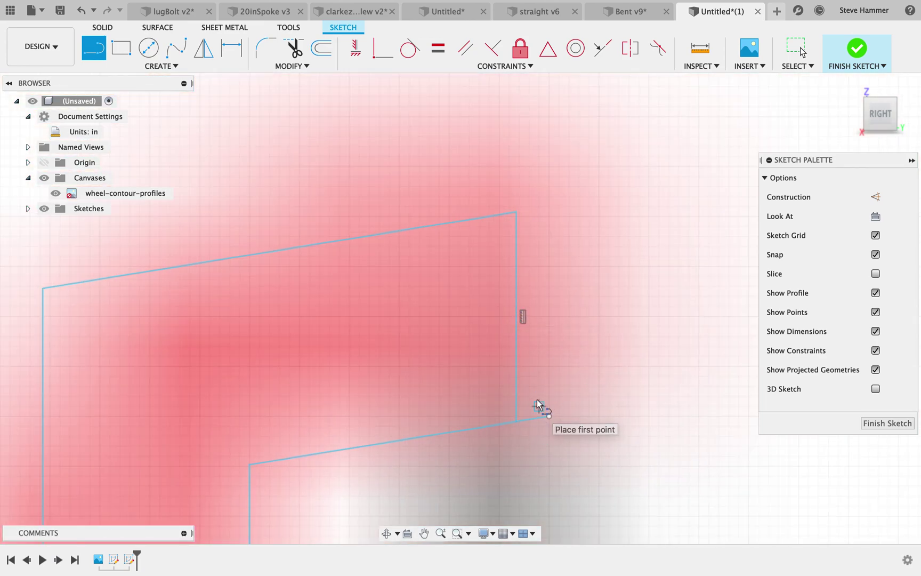
# - Attempt to trim the short overhang past the corner, then cancel the failed trim
pyautogui.press('t')
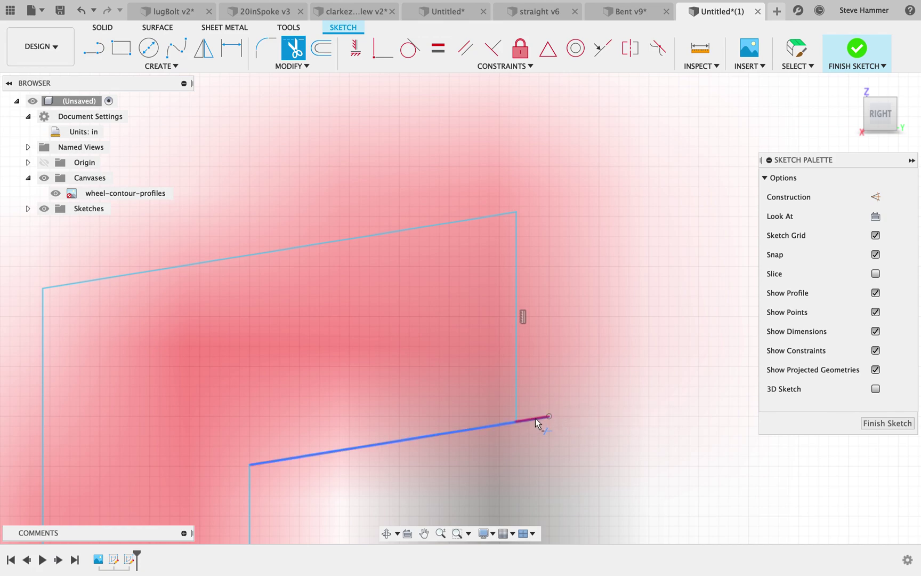
pyautogui.click(536, 423)
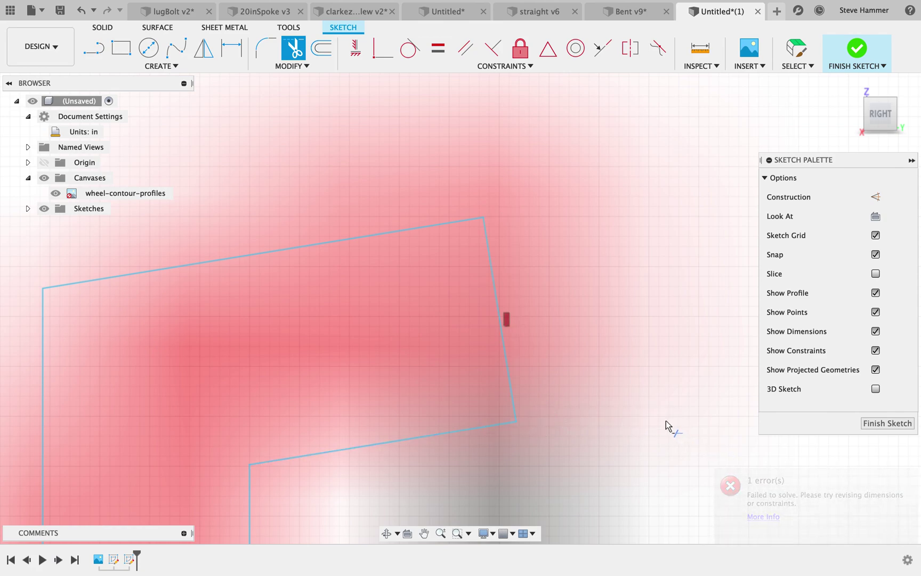
pyautogui.press('Escape')
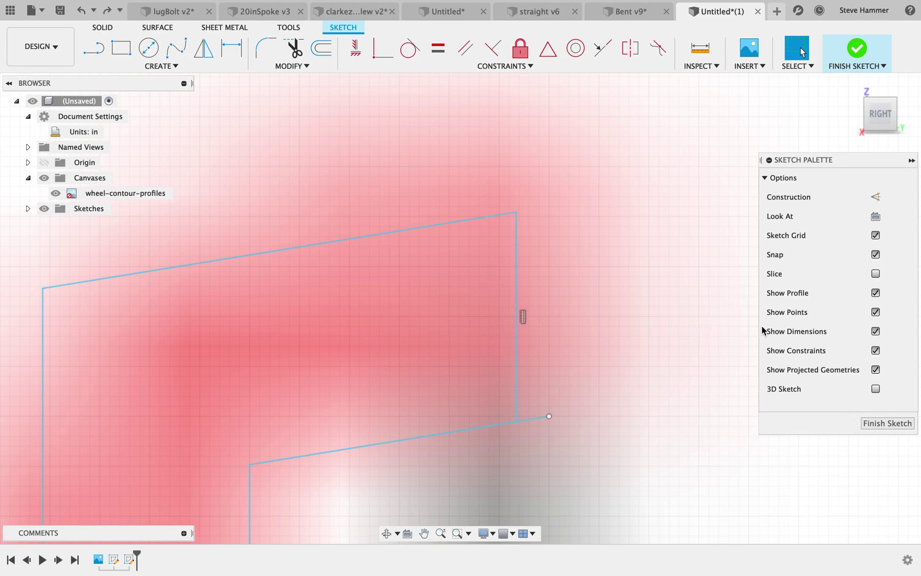
pyautogui.scroll(-5, 578, 358)
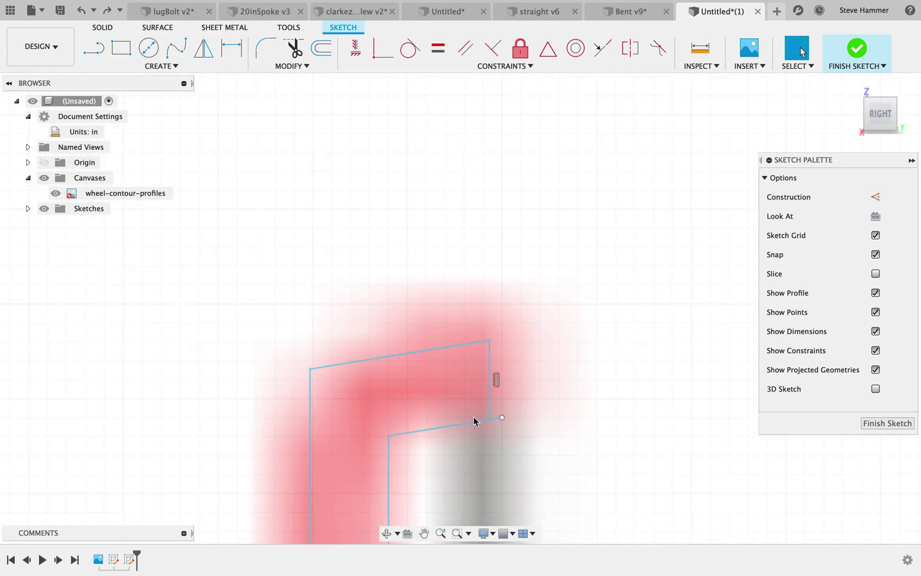
pyautogui.scroll(3, 428, 420)
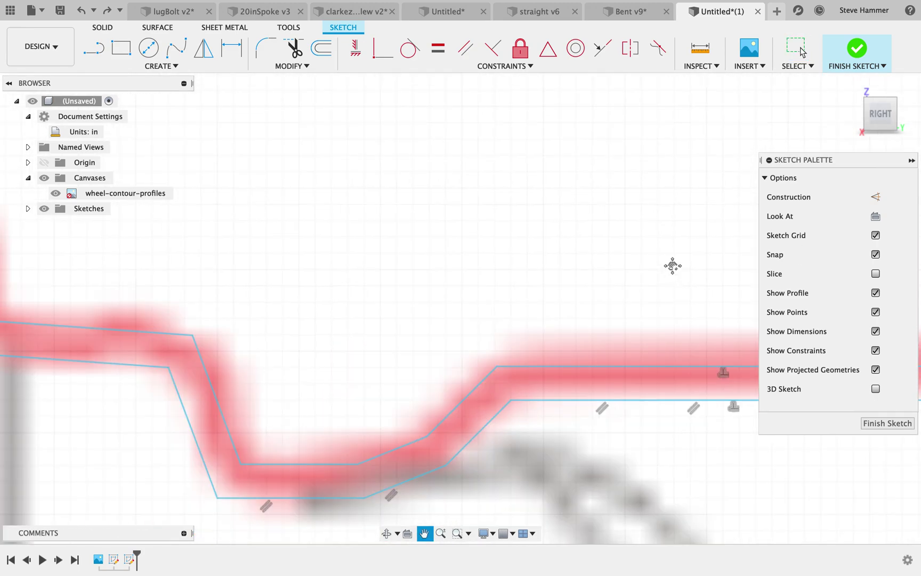
pyautogui.scroll(6, 273, 206)
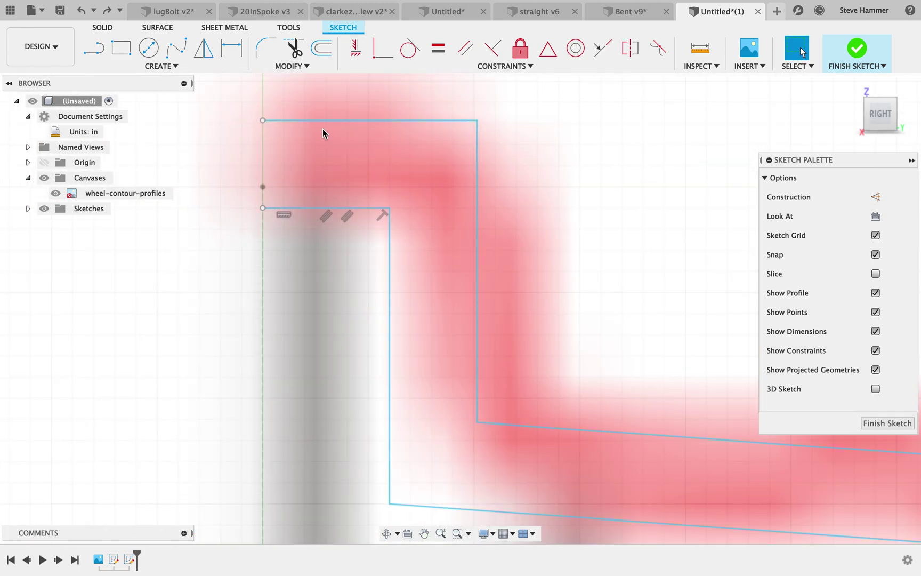
# - Draw a vertical line closing the rim profile's left end and finish the sketch
pyautogui.press('l')
pyautogui.click(263, 121)
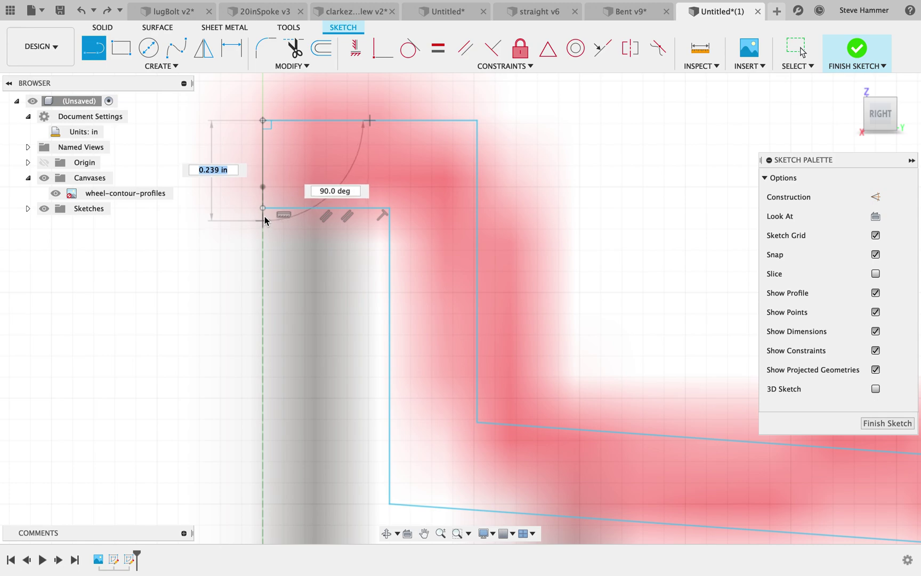
pyautogui.click(263, 208)
pyautogui.press('Escape')
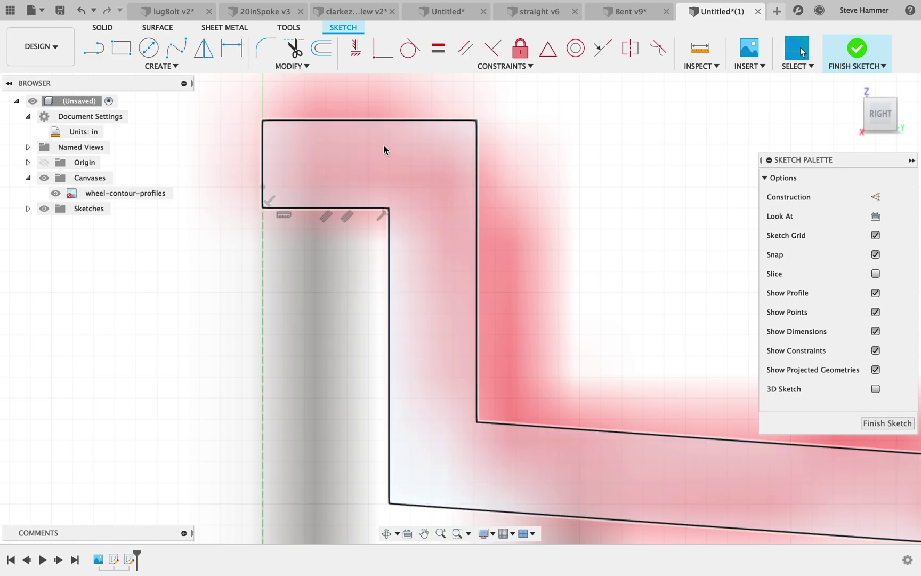
pyautogui.click(847, 59)
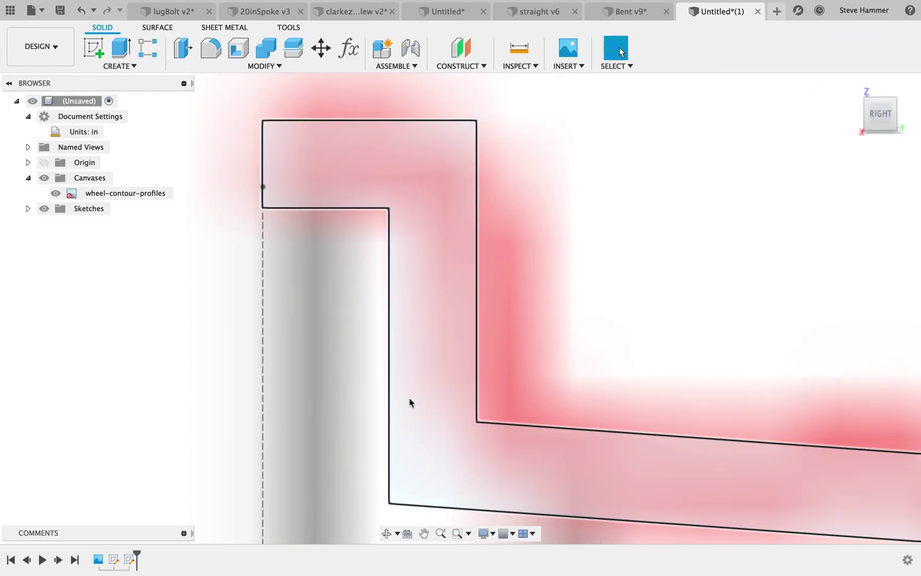
# - Zoom out to the whole wheel profile chart and select the closed rim profile
pyautogui.scroll(-8, 539, 365)
pyautogui.scroll(-5, 544, 367)
pyautogui.moveTo(596, 377); pyautogui.dragTo(442, 158, button='middle')
pyautogui.scroll(-3, 444, 157)
pyautogui.click(450, 170)
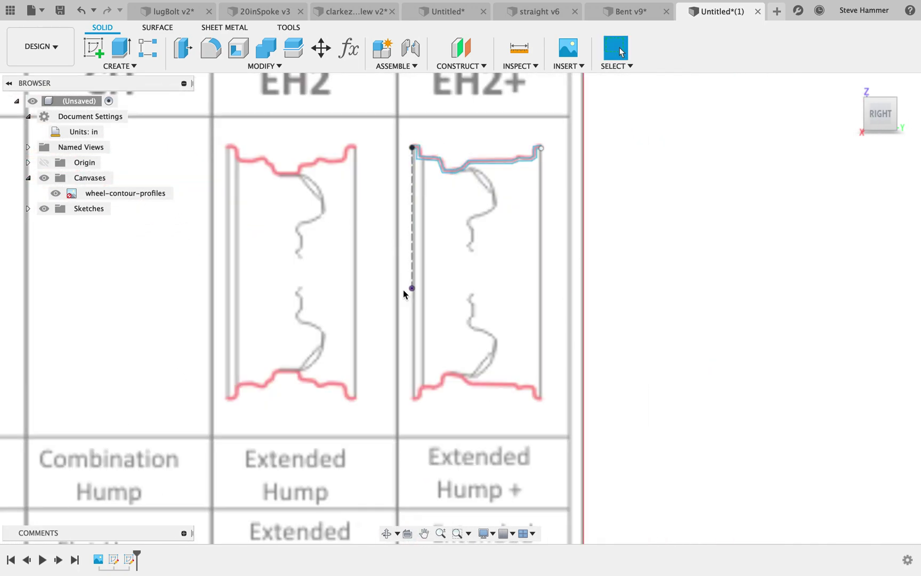
# - Hide the reference chart image and start a Revolve on the rim profile
pyautogui.click(54, 193)
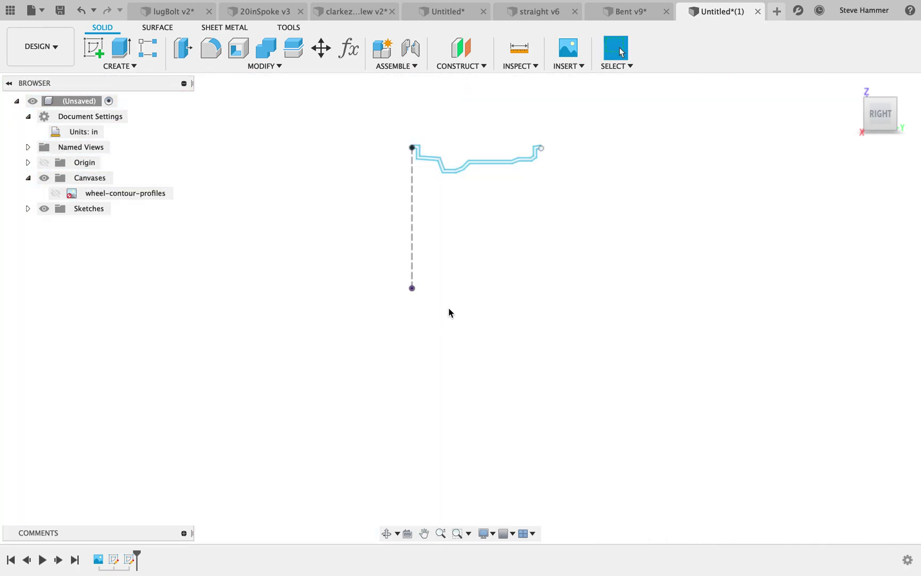
pyautogui.keyDown('shift'); pyautogui.moveTo(381, 230); pyautogui.dragTo(415, 255, button='middle'); pyautogui.keyUp('shift')
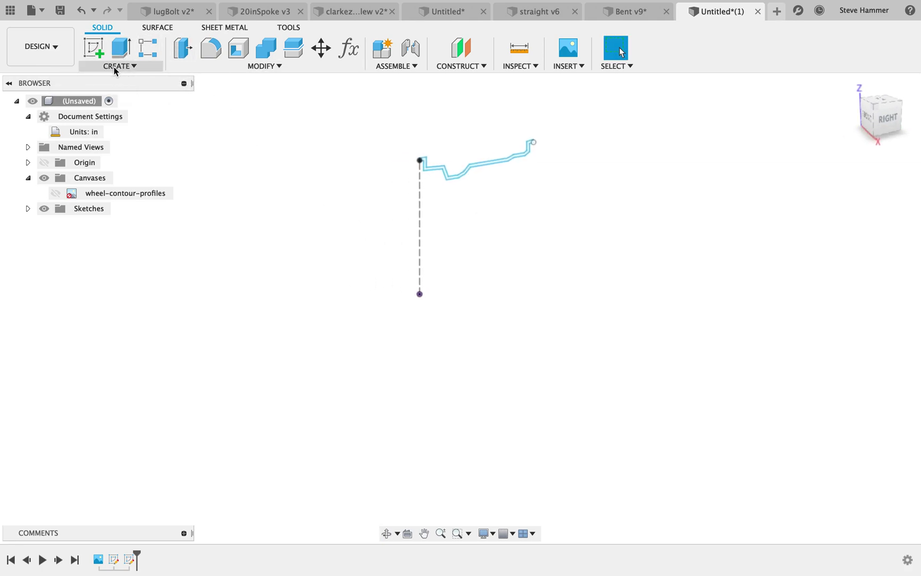
pyautogui.click(114, 67)
pyautogui.click(124, 148)
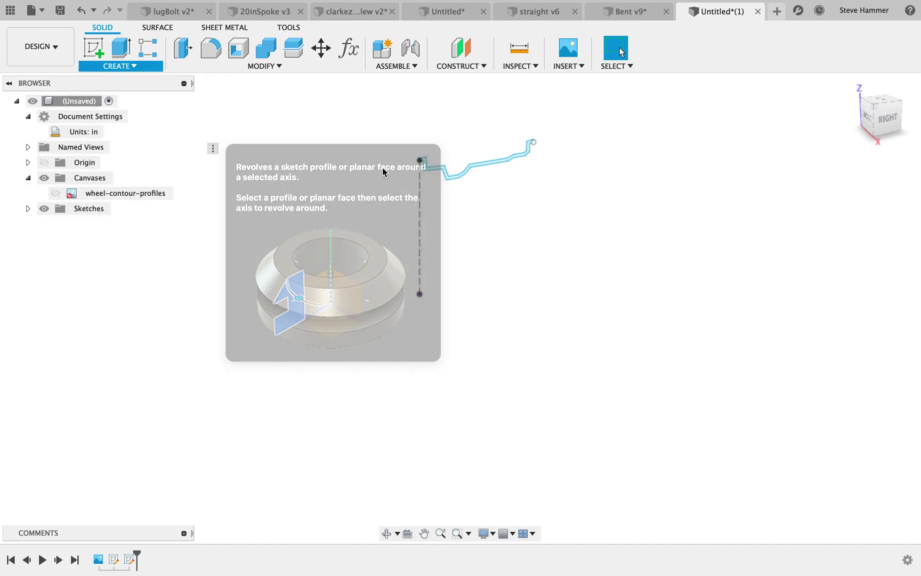
pyautogui.scroll(5, 480, 160)
pyautogui.scroll(5, 404, 354)
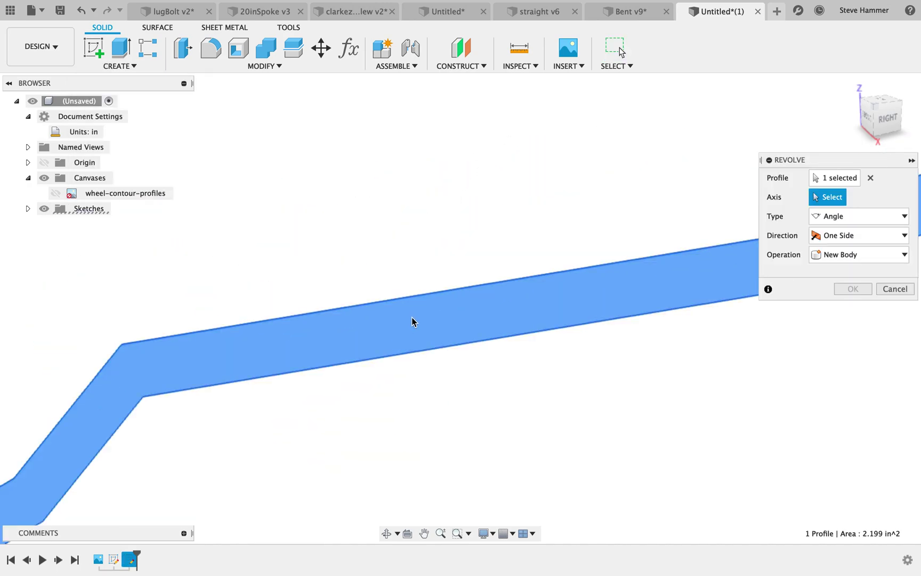
pyautogui.scroll(-6, 585, 307)
pyautogui.scroll(-1, 656, 270)
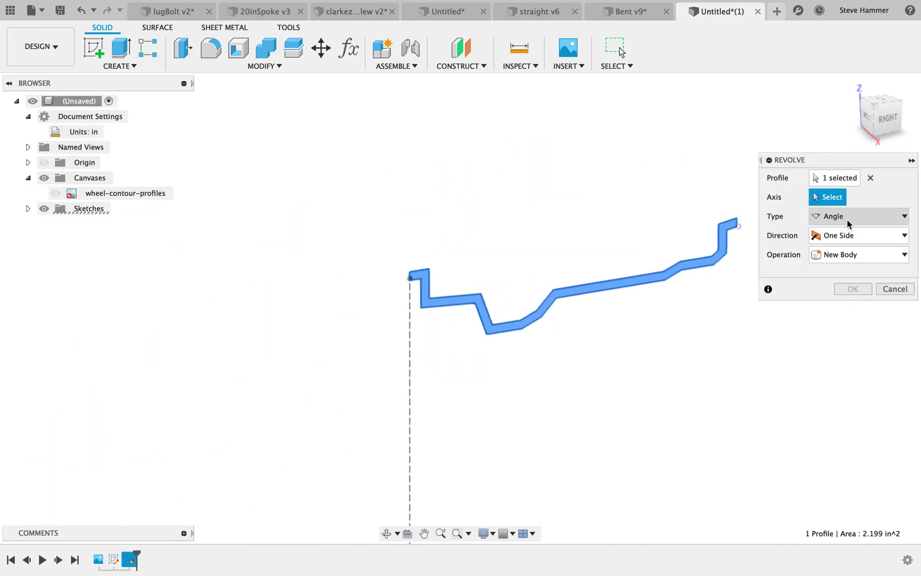
# - Revolve the profile a full 360 degrees around the Y axis into the solid rim body
pyautogui.click(847, 216)
pyautogui.click(835, 200)
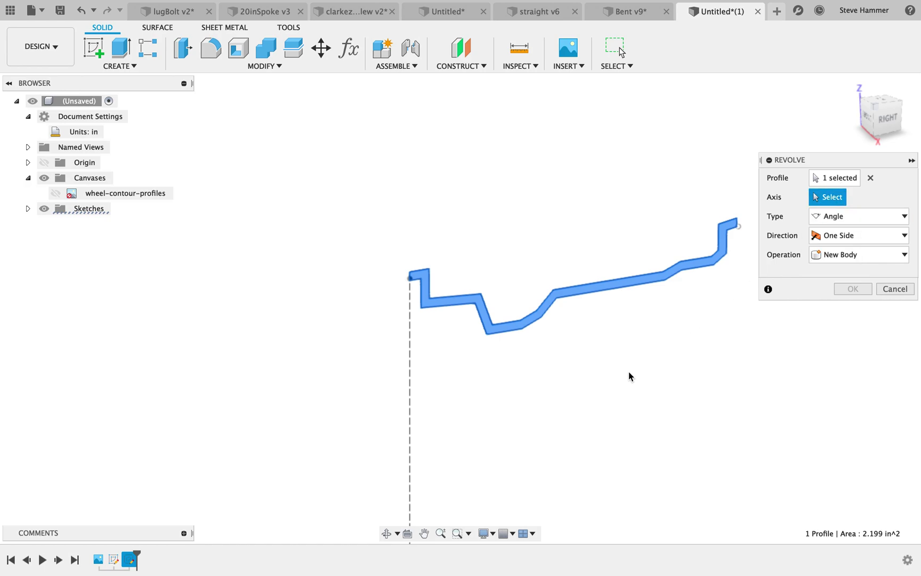
pyautogui.scroll(-4, 628, 371)
pyautogui.click(597, 489)
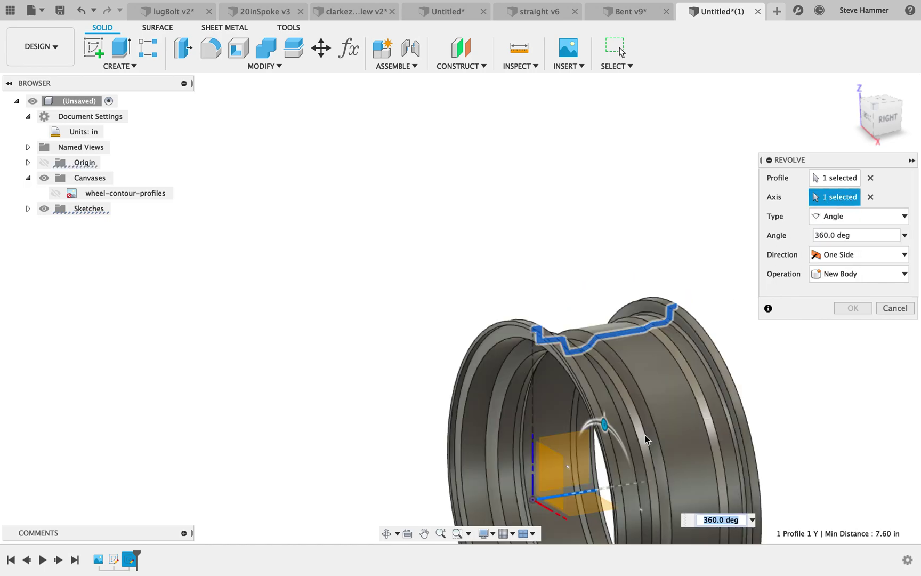
pyautogui.click(853, 307)
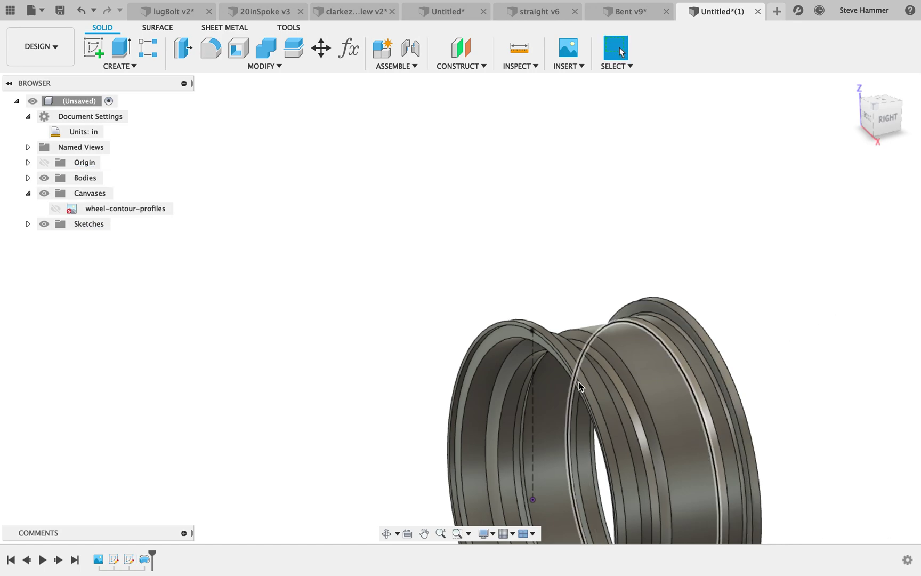
pyautogui.scroll(5, 389, 417)
pyautogui.scroll(-3, 547, 400)
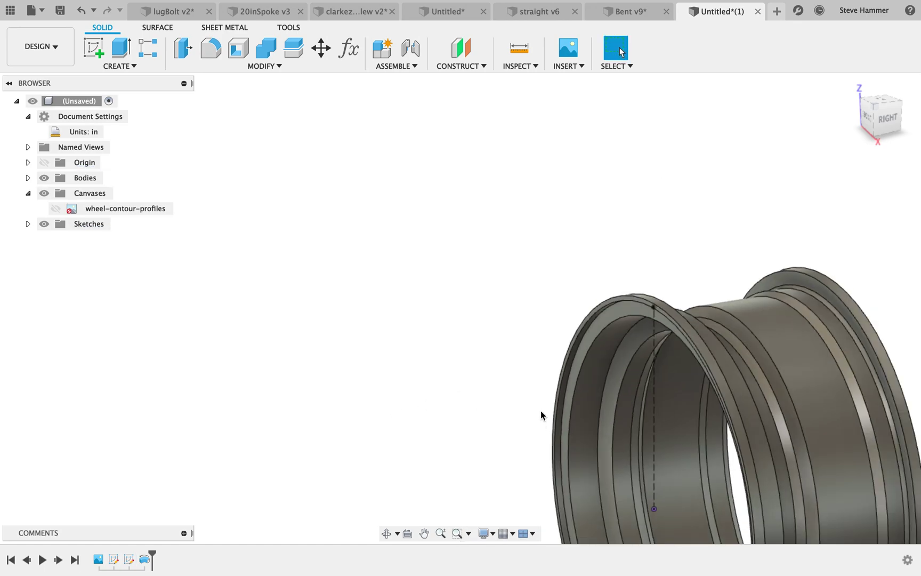
# - Start a Fillet and select seven inner faces and edges of the rim
pyautogui.moveTo(541, 412)
pyautogui.keyDown('shift'); pyautogui.mouseDown(button='middle')
pyautogui.moveTo(550, 407)
pyautogui.moveTo(545, 415)
pyautogui.moveTo(541, 393)
pyautogui.moveTo(495, 392)
pyautogui.moveTo(532, 392)
pyautogui.moveTo(506, 405)
pyautogui.moveTo(531, 406)
pyautogui.mouseUp(button='middle'); pyautogui.keyUp('shift')
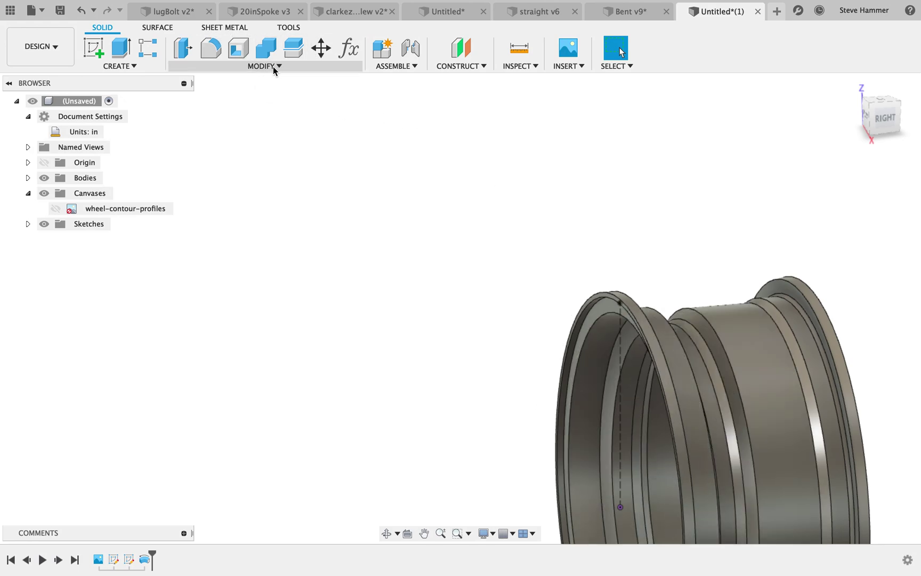
pyautogui.press('f')
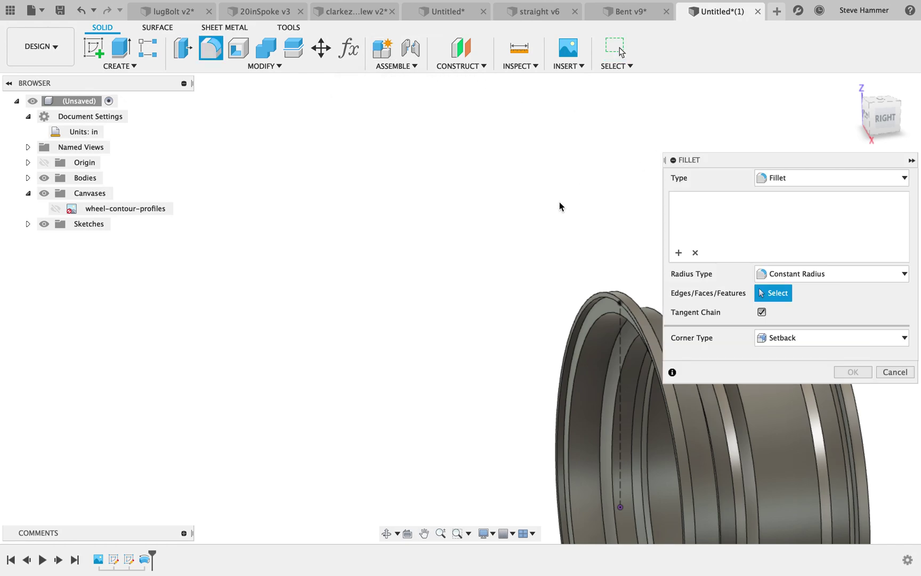
pyautogui.moveTo(560, 207); pyautogui.dragTo(356, 138, button='middle')
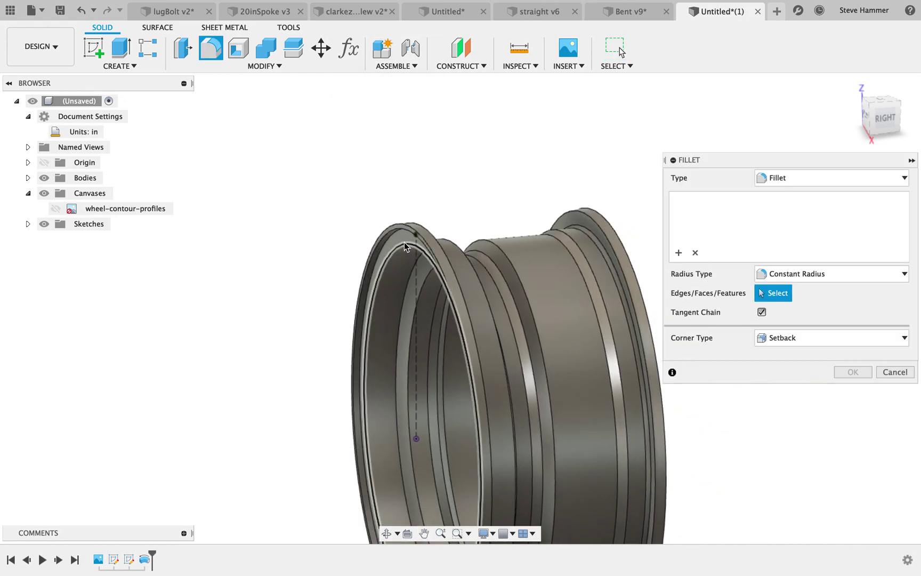
pyautogui.click(409, 250)
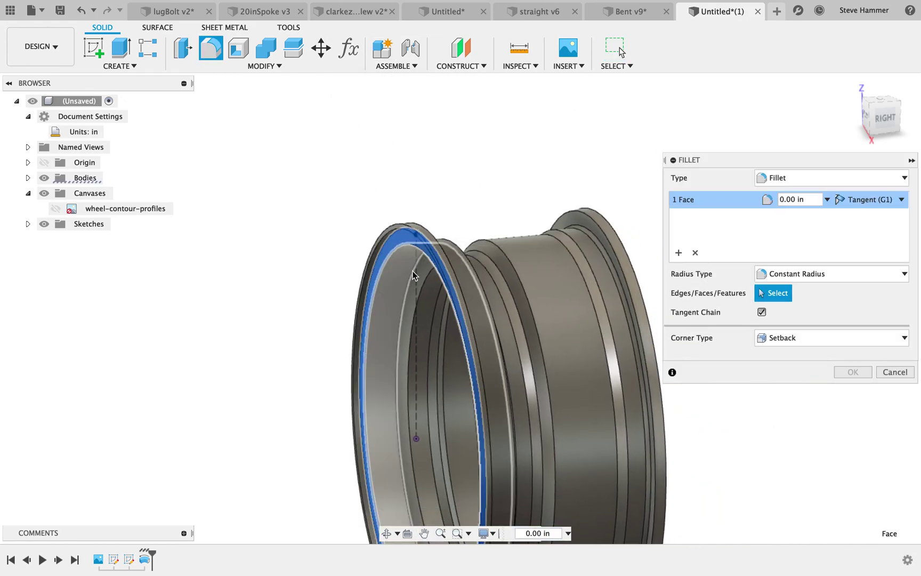
pyautogui.click(417, 270)
pyautogui.click(427, 280)
pyautogui.click(449, 317)
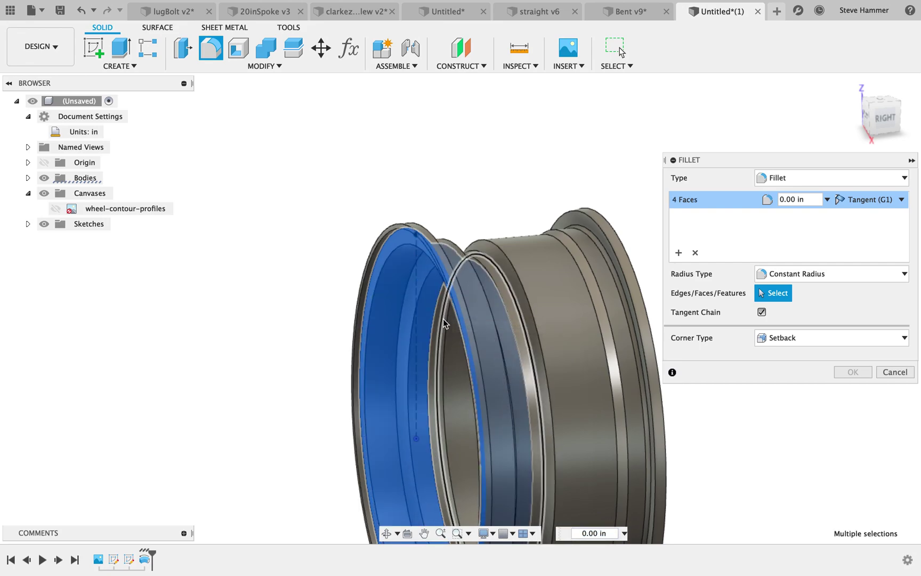
pyautogui.scroll(5, 444, 319)
pyautogui.click(418, 341)
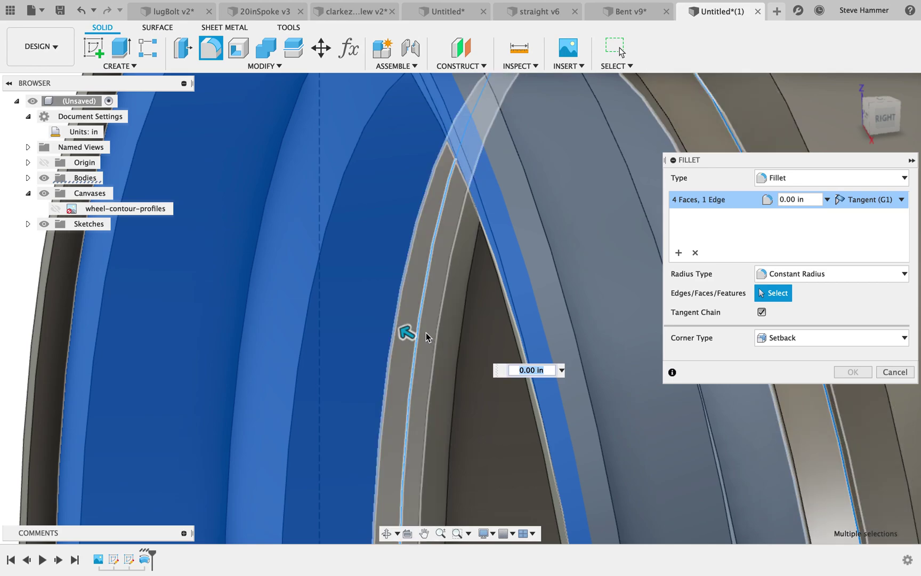
pyautogui.click(411, 314)
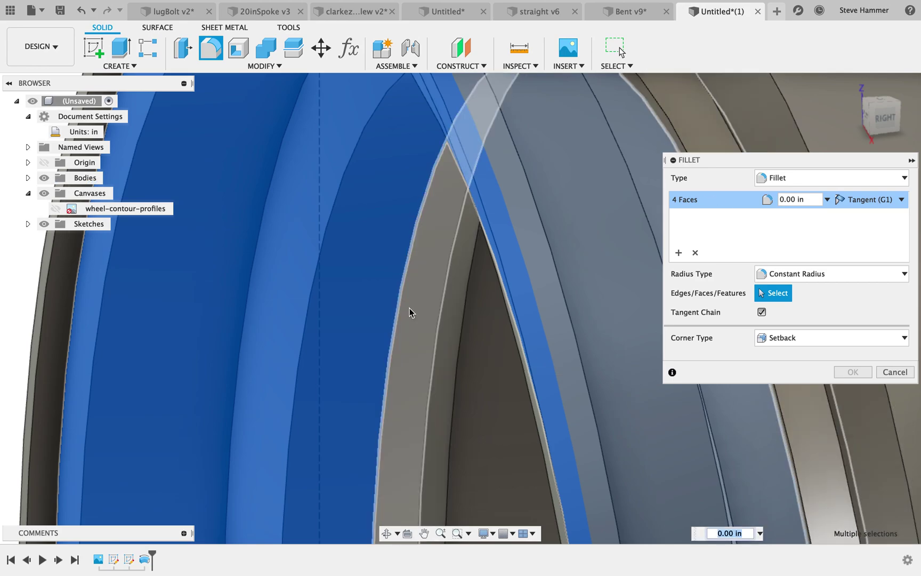
pyautogui.click(483, 335)
pyautogui.scroll(-5, 472, 340)
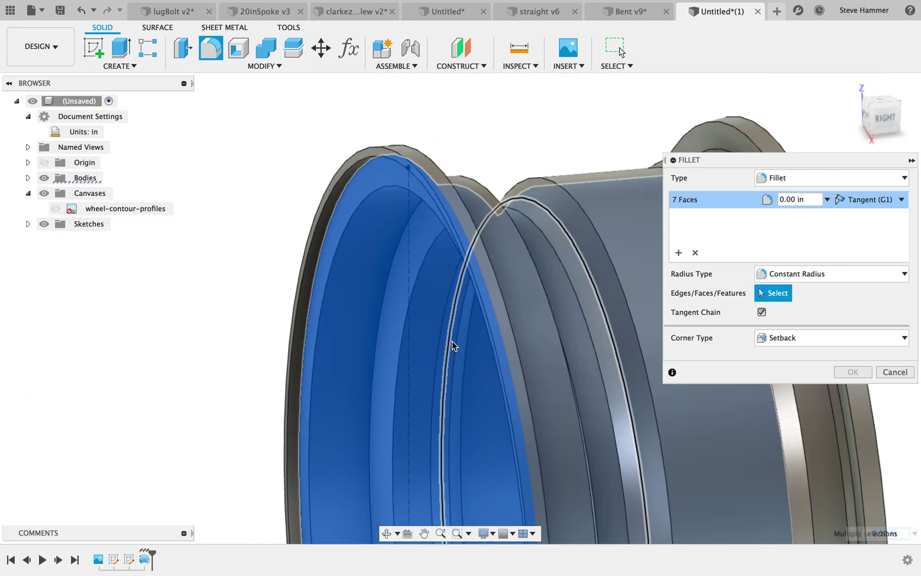
# - Add four more bands on the rim's far side, then cancel the fillet, clearing the selections
pyautogui.keyDown('shift'); pyautogui.moveTo(452, 341); pyautogui.dragTo(506, 307, button='middle'); pyautogui.keyUp('shift')
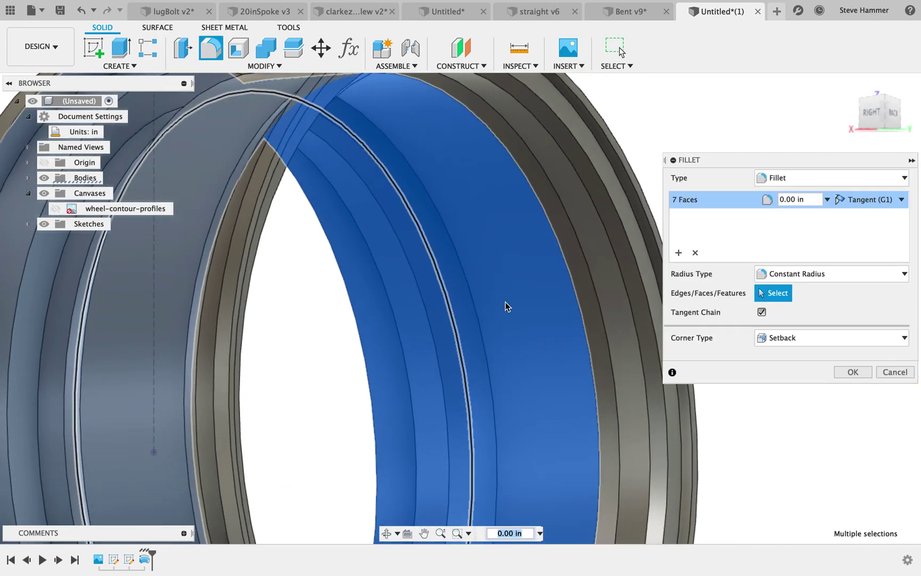
pyautogui.click(596, 271)
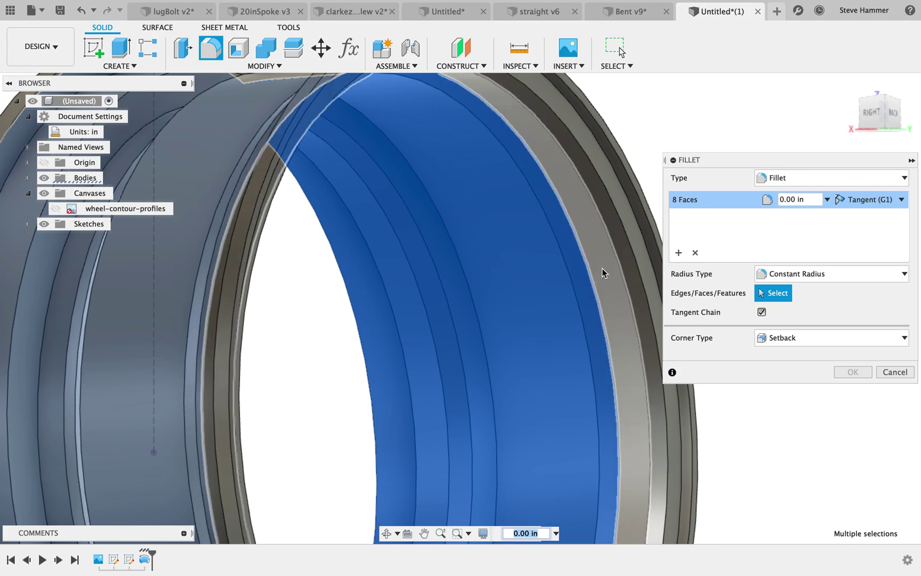
pyautogui.click(602, 269)
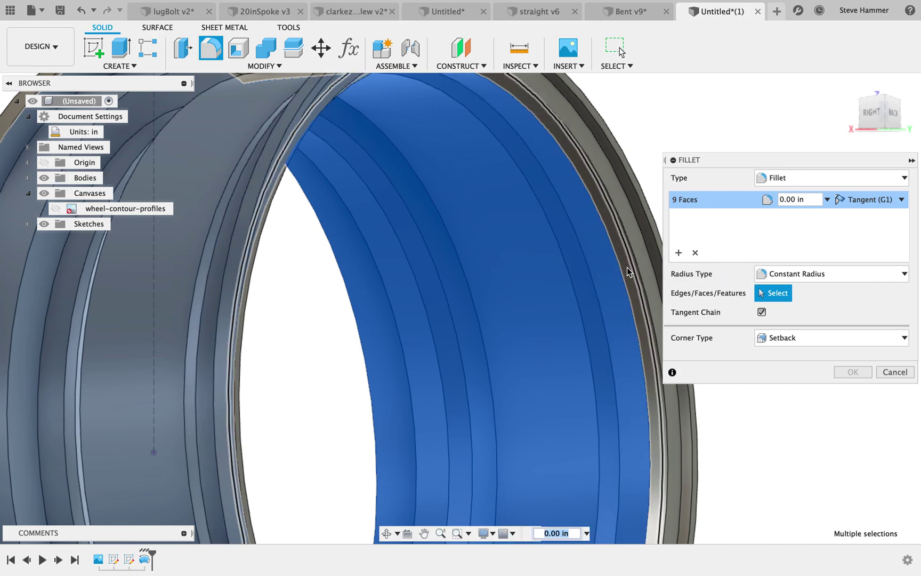
pyautogui.click(636, 255)
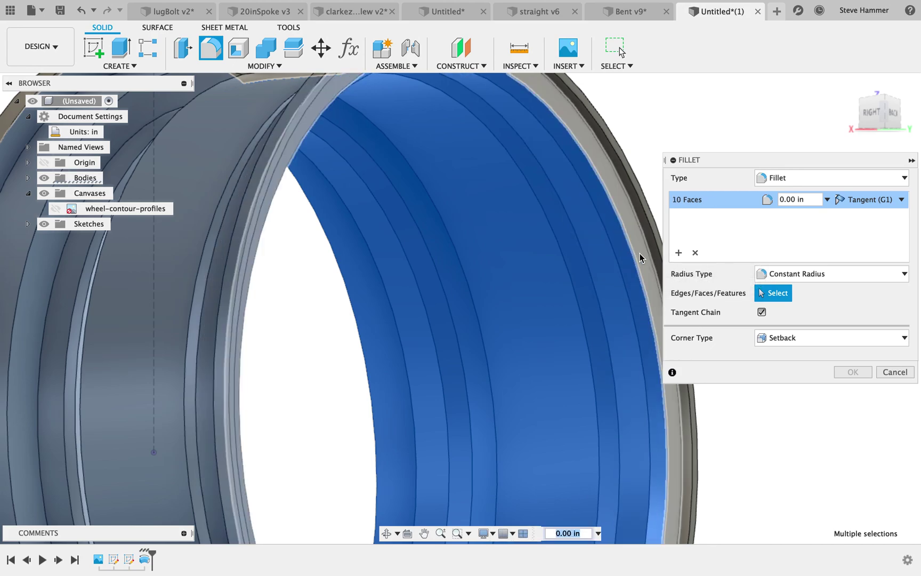
pyautogui.click(640, 253)
pyautogui.scroll(-5, 322, 283)
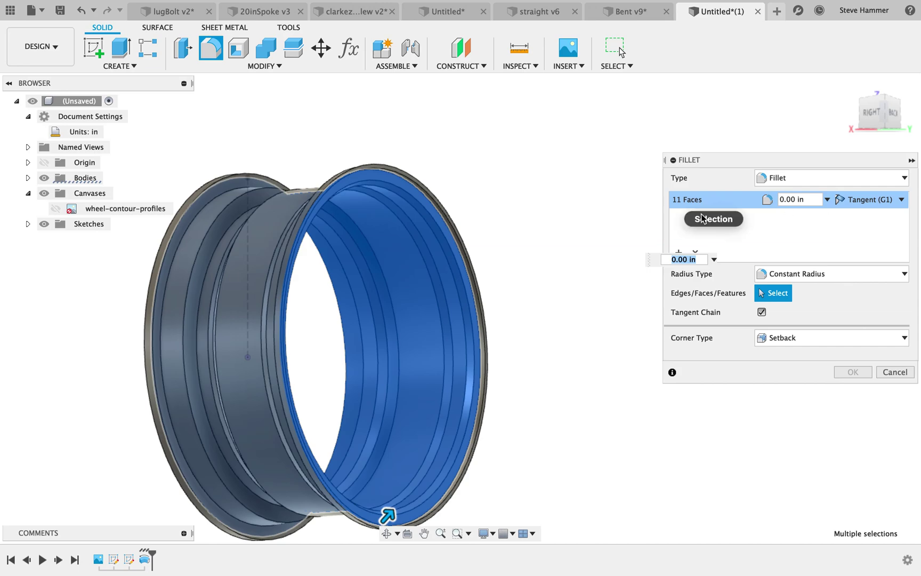
pyautogui.click(904, 372)
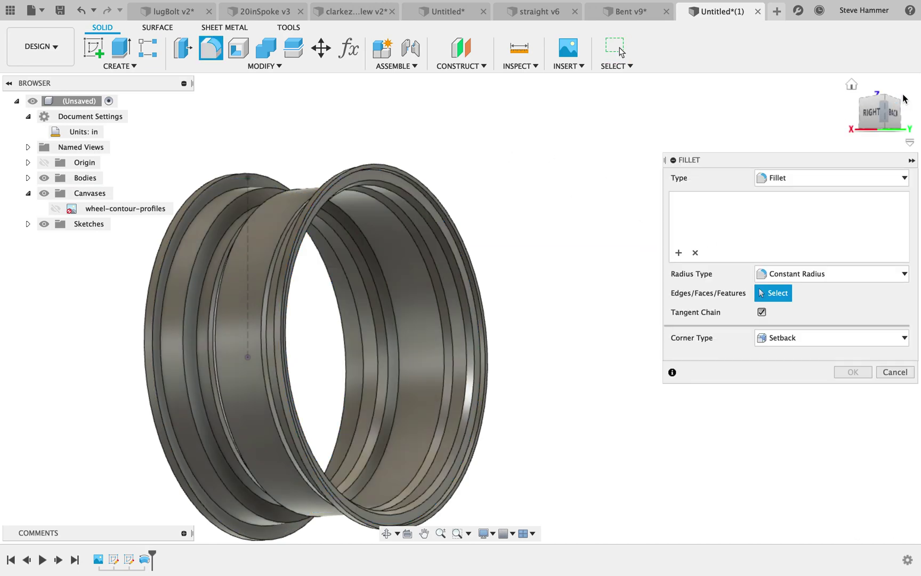
# - View the rim from the right and window-select its middle section for the fillet
pyautogui.click(872, 113)
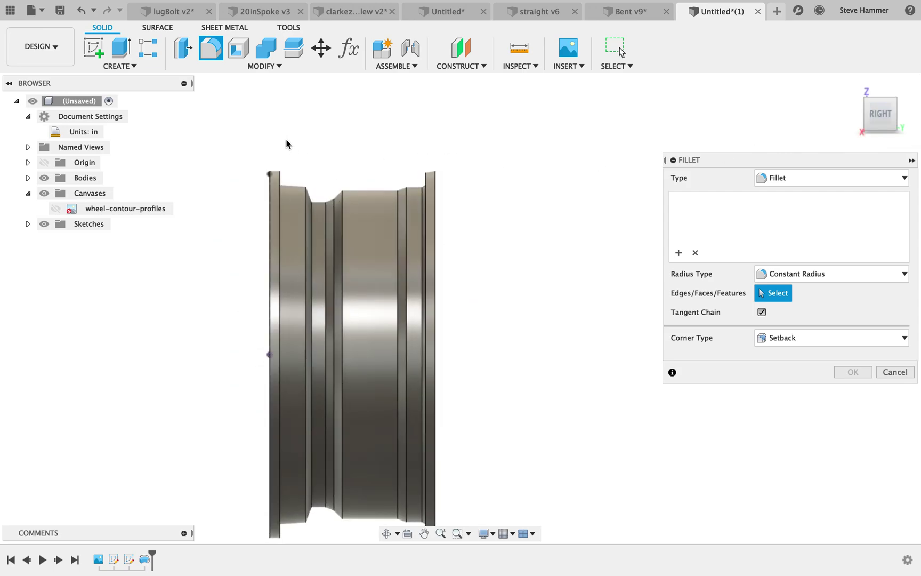
pyautogui.moveTo(286, 140); pyautogui.dragTo(426, 540)
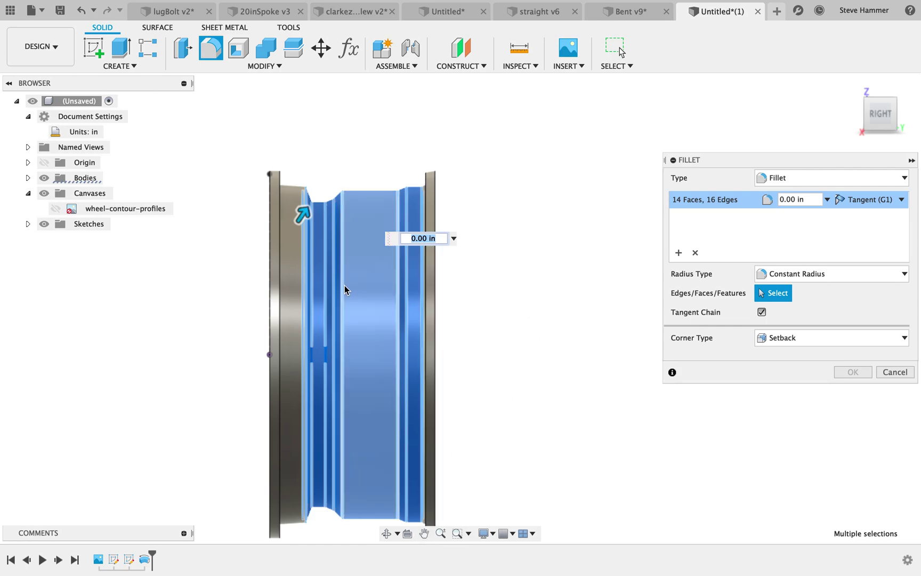
pyautogui.keyDown('shift'); pyautogui.moveTo(177, 304); pyautogui.dragTo(259, 192, button='middle'); pyautogui.keyUp('shift')
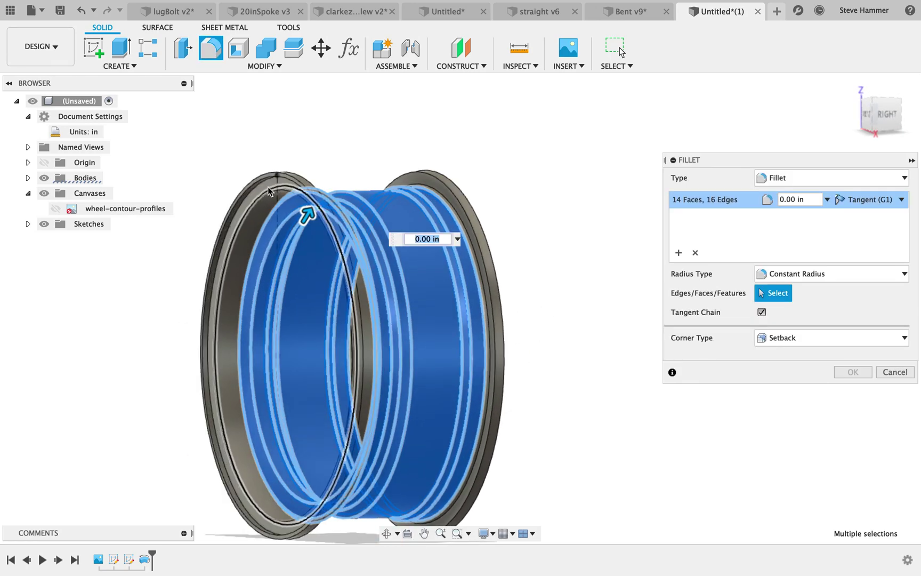
# - Add the left and right flange faces, reaching 20 faces and 16 edges in the fillet
pyautogui.click(260, 210)
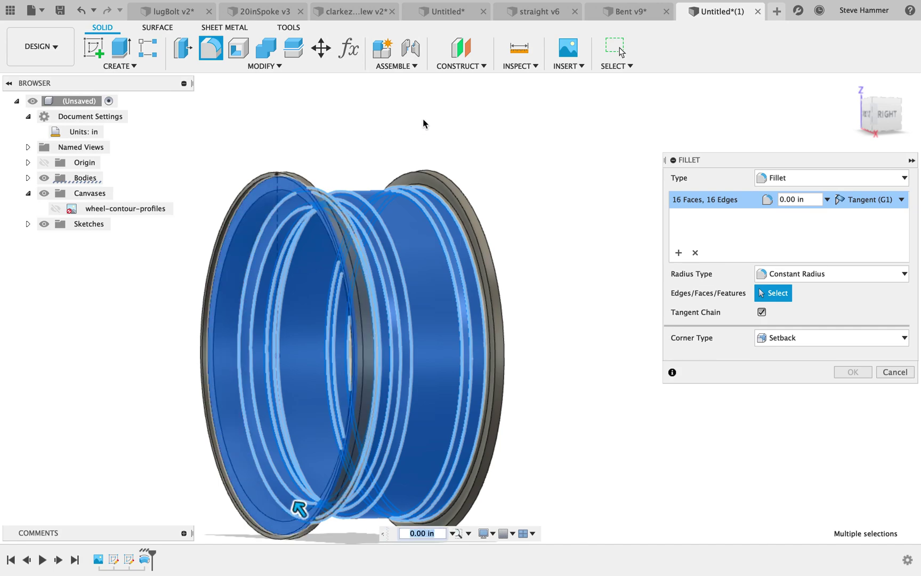
pyautogui.keyDown('shift'); pyautogui.moveTo(419, 134); pyautogui.dragTo(356, 169, button='middle'); pyautogui.keyUp('shift')
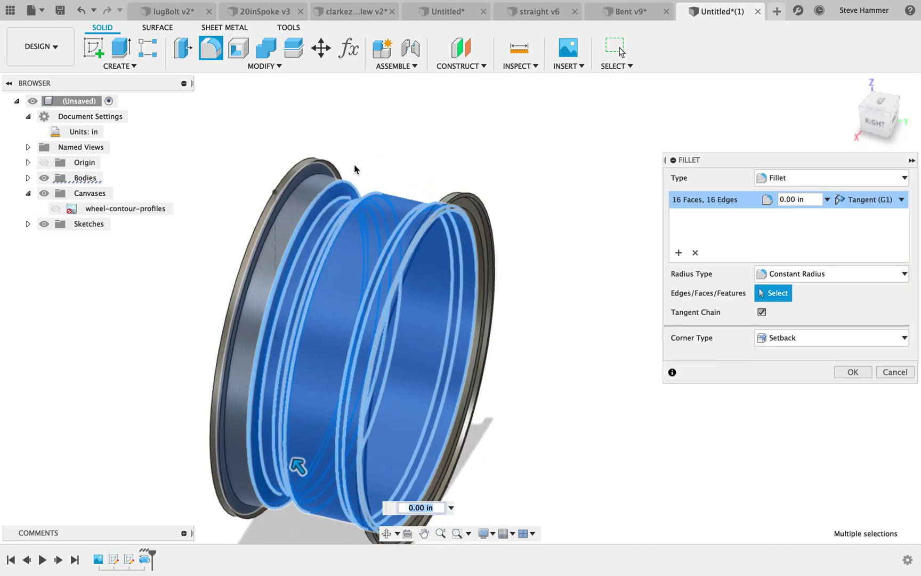
pyautogui.click(317, 181)
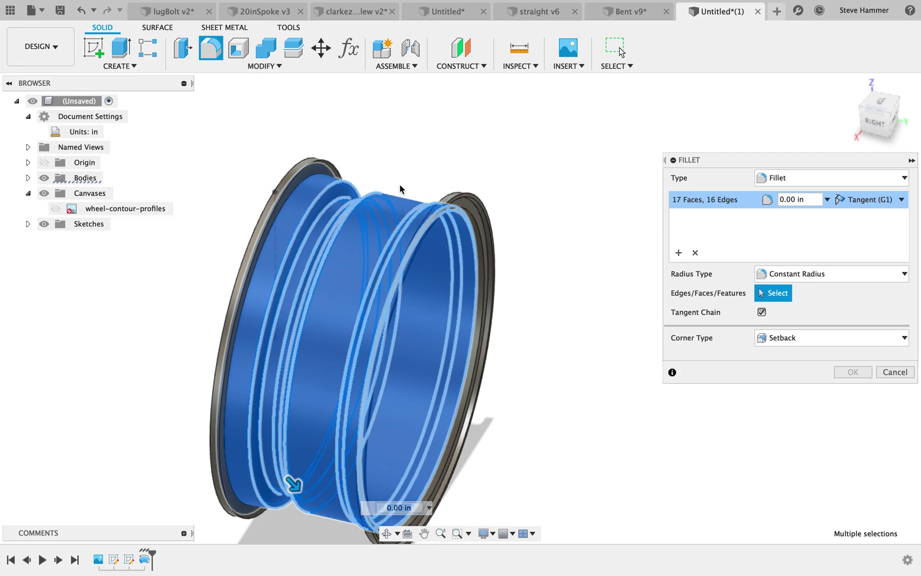
pyautogui.keyDown('shift'); pyautogui.moveTo(401, 191); pyautogui.dragTo(436, 187, button='middle'); pyautogui.keyUp('shift')
pyautogui.scroll(5, 408, 186)
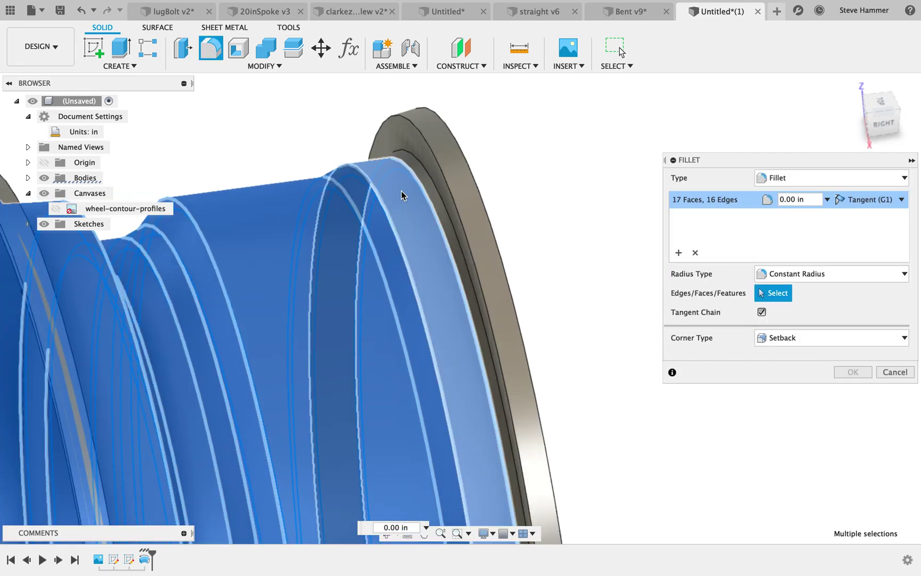
pyautogui.click(408, 186)
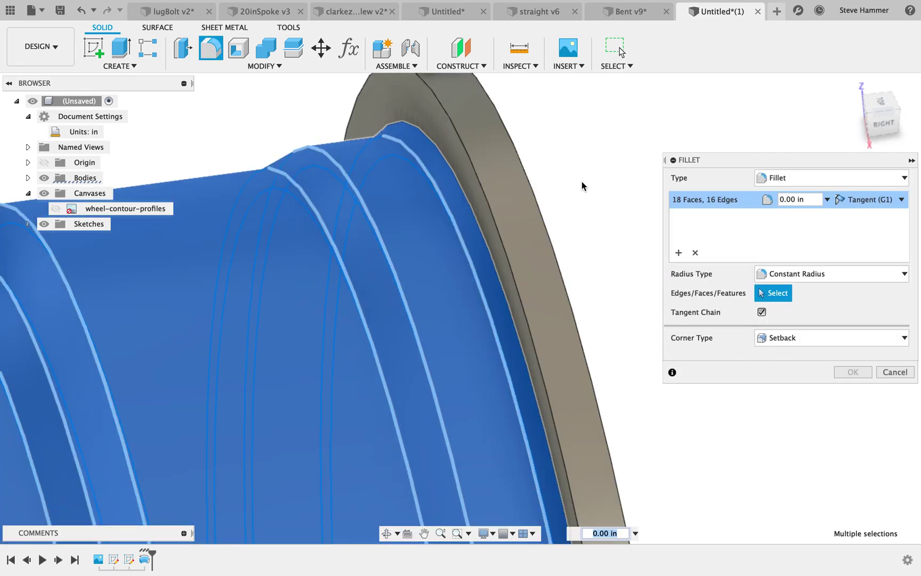
pyautogui.keyDown('shift'); pyautogui.moveTo(582, 182); pyautogui.dragTo(564, 117, button='middle'); pyautogui.keyUp('shift')
pyautogui.click(498, 269)
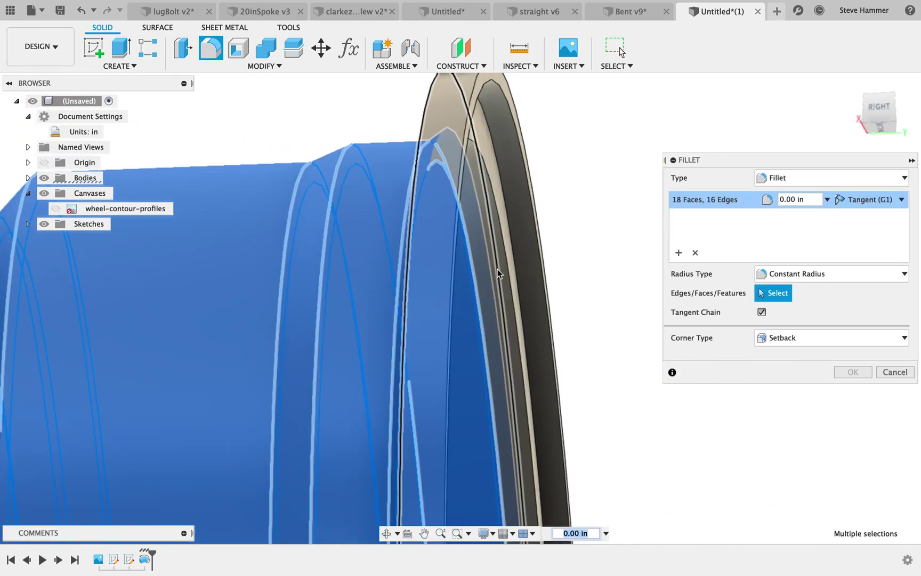
pyautogui.click(496, 240)
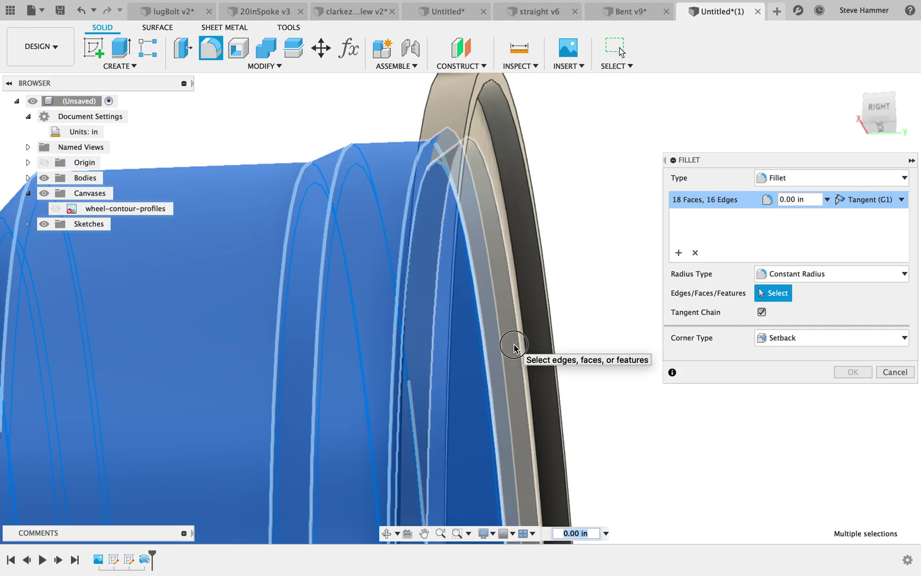
pyautogui.click(468, 158)
pyautogui.click(487, 143)
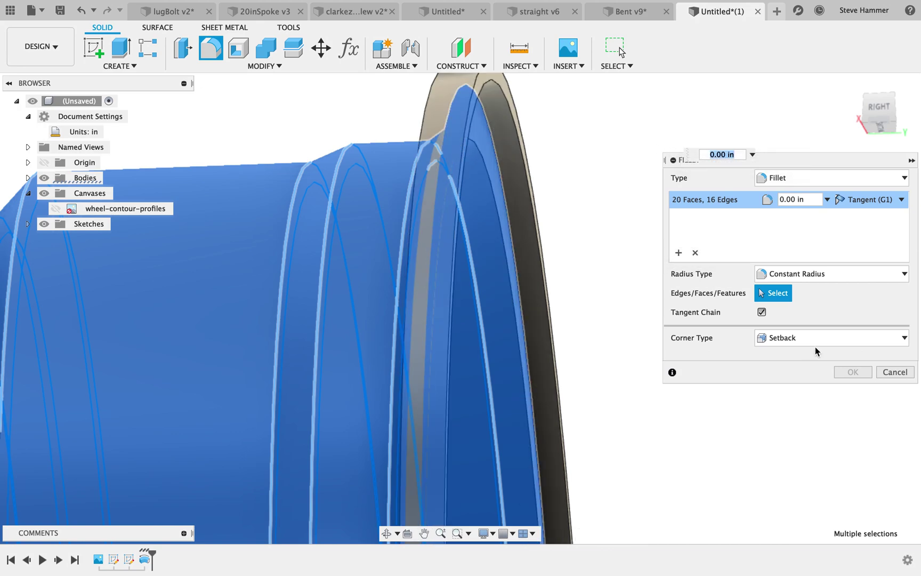
# - Set the fillet radius to 0.3 in, commit it, and orbit to inspect the rounded rim
pyautogui.click(813, 196)
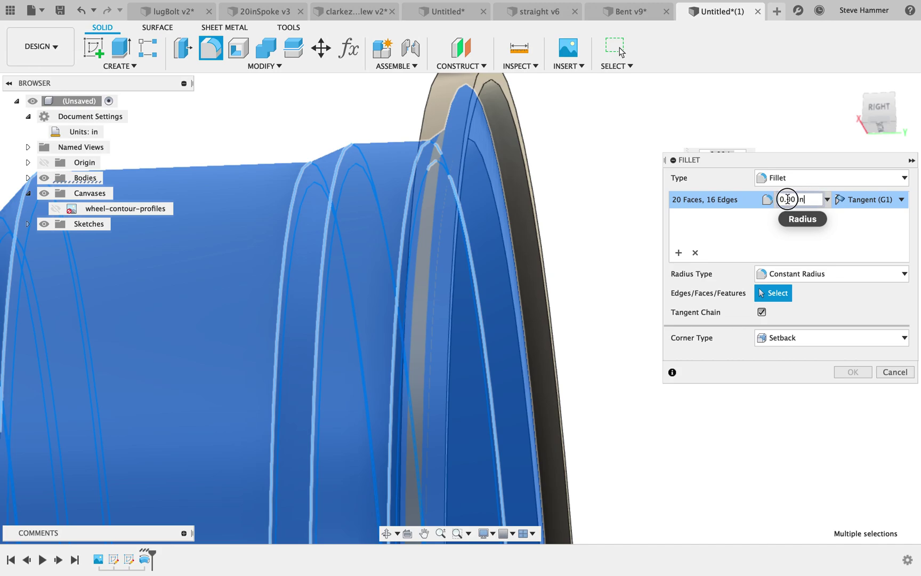
pyautogui.write('.3')
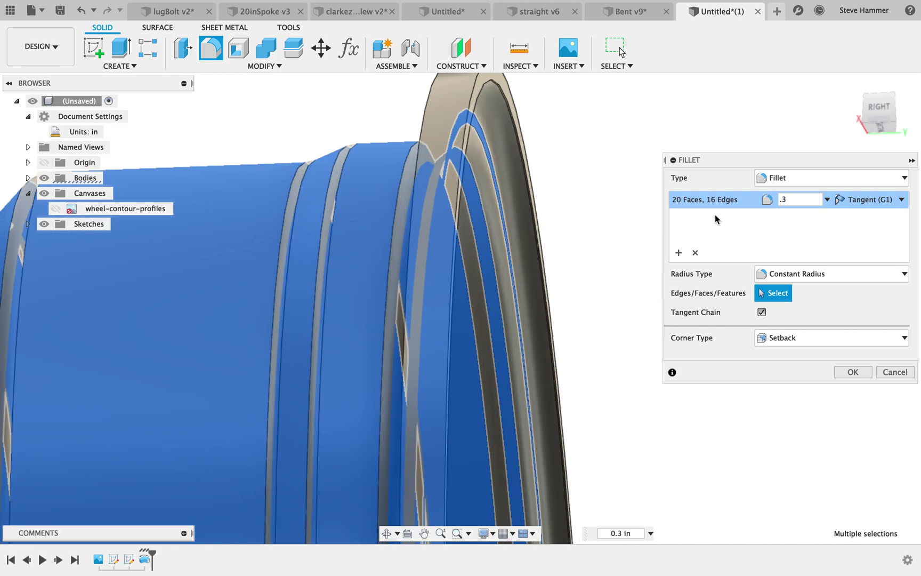
pyautogui.press('Return')
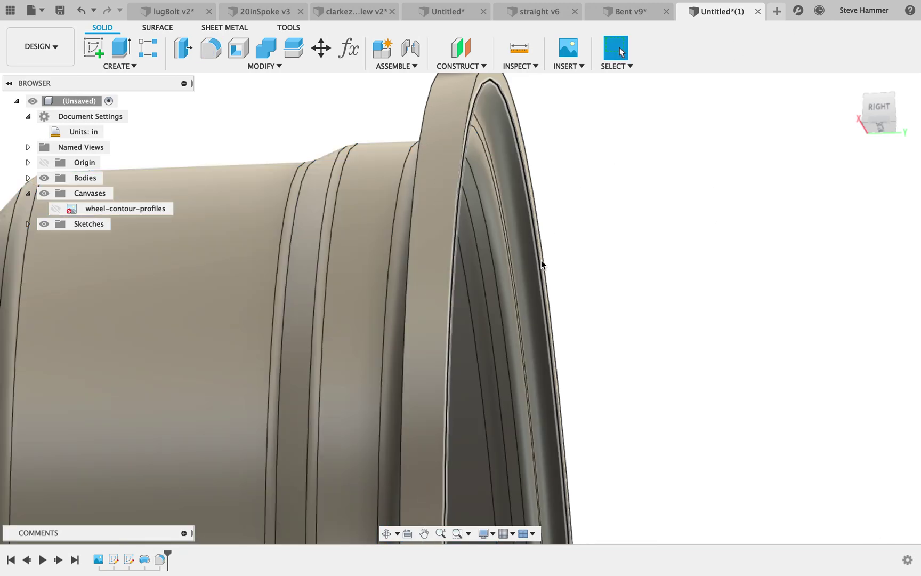
pyautogui.scroll(-5, 542, 264)
pyautogui.keyDown('shift'); pyautogui.moveTo(424, 338); pyautogui.dragTo(916, 385, button='middle'); pyautogui.keyUp('shift')
pyautogui.keyDown('shift'); pyautogui.moveTo(609, 370); pyautogui.dragTo(523, 389, button='middle'); pyautogui.keyUp('shift')
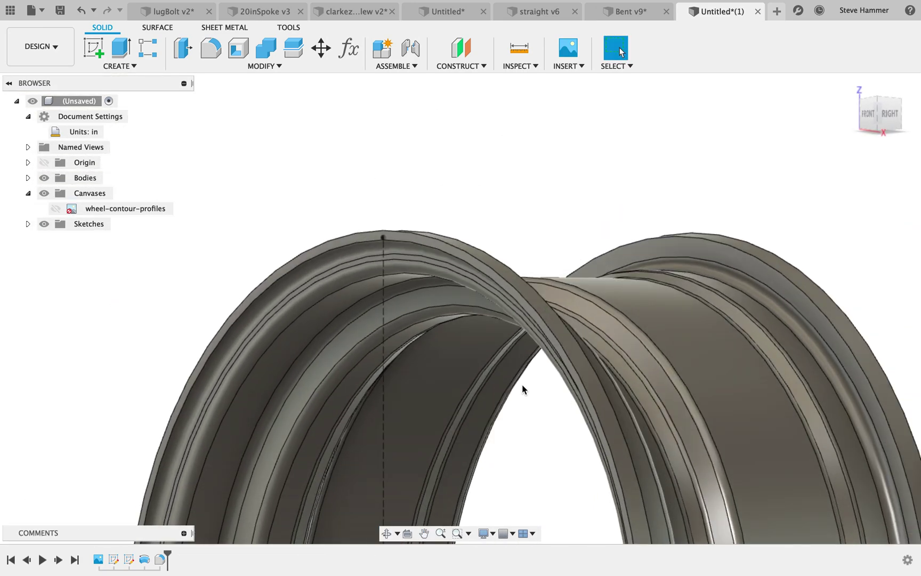
pyautogui.scroll(-4, 522, 390)
pyautogui.keyDown('shift'); pyautogui.moveTo(332, 284); pyautogui.dragTo(401, 294, button='middle'); pyautogui.keyUp('shift')
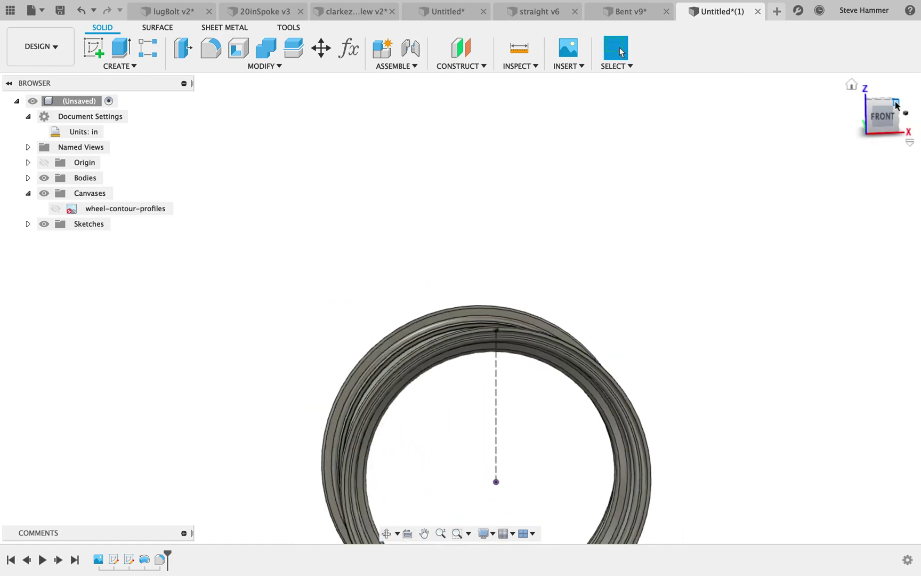
# - Switch to the front view, centre the rim, and hide the Sketches folder
pyautogui.click(879, 116)
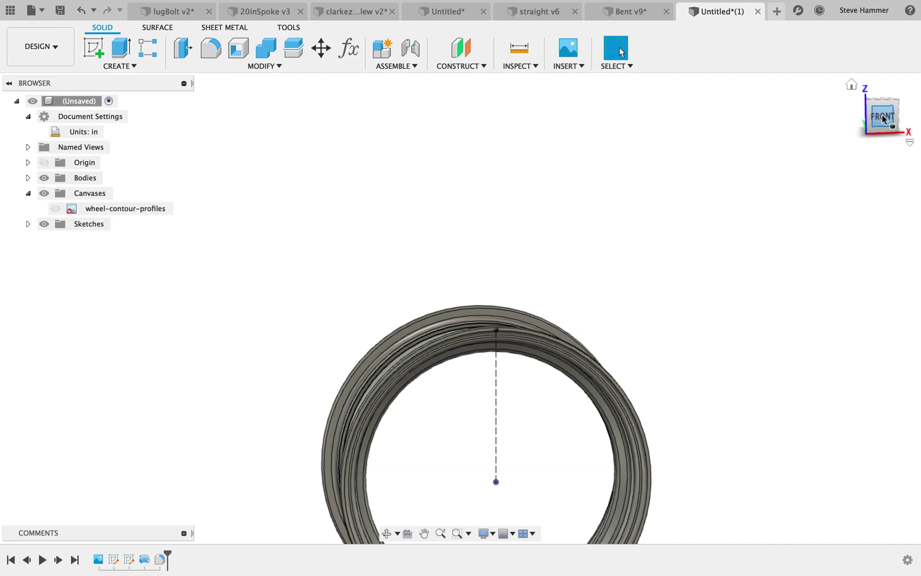
pyautogui.moveTo(735, 306); pyautogui.dragTo(674, 190, button='middle')
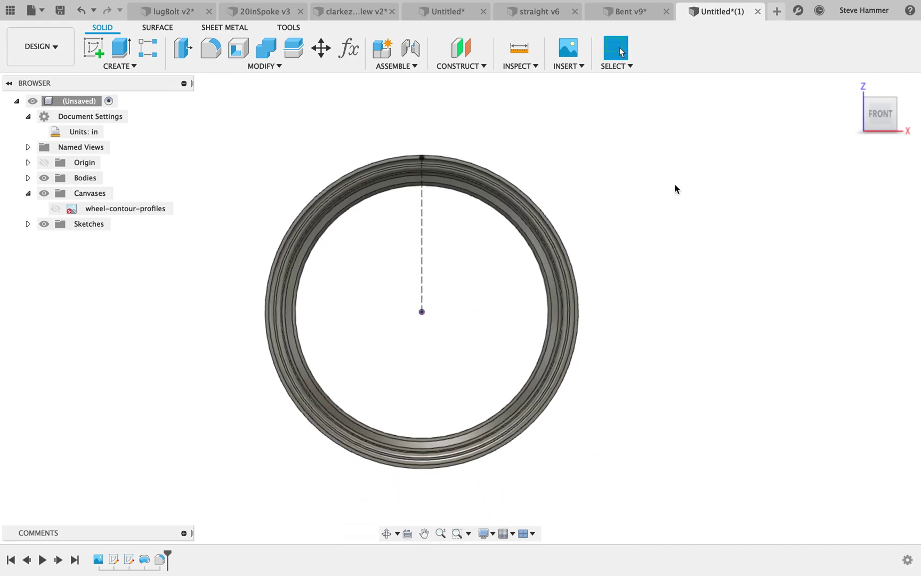
pyautogui.click(44, 223)
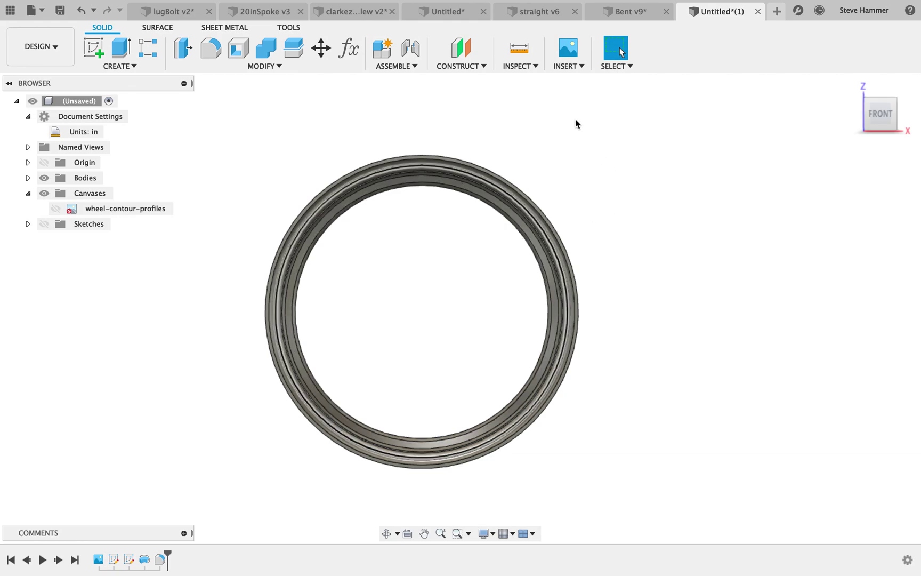
# - Insert a canvas image, loading BBSforged7.jpg from Desktop > CAD Class > Wheel Project
pyautogui.click(575, 53)
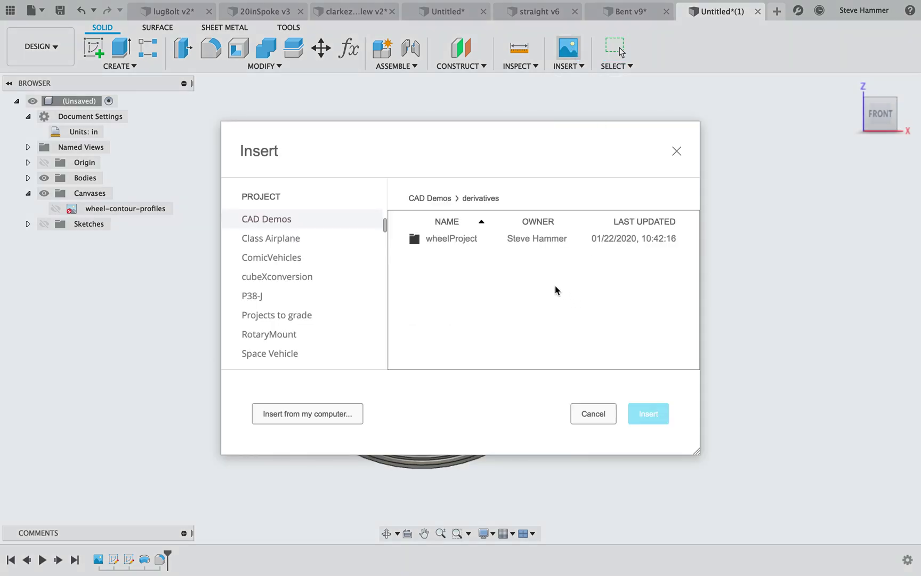
pyautogui.click(307, 419)
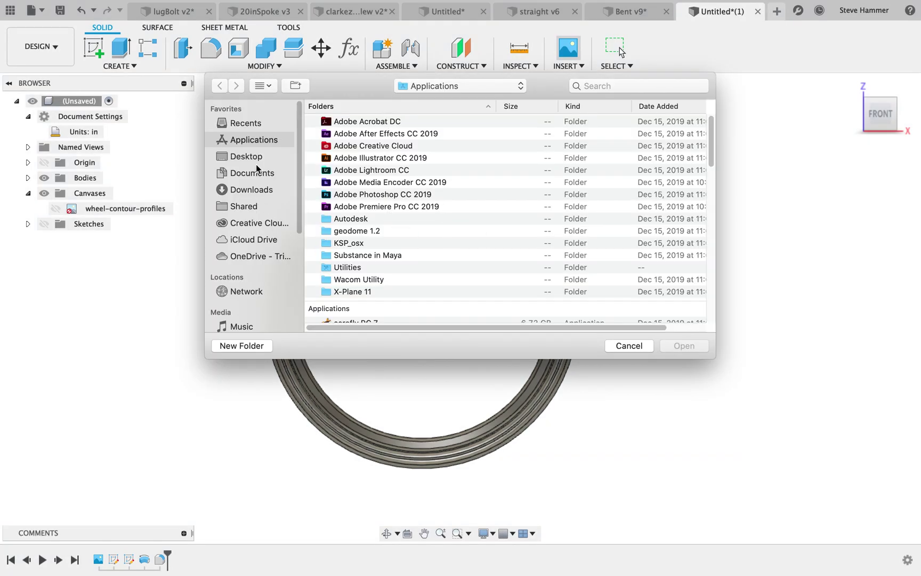
pyautogui.click(246, 157)
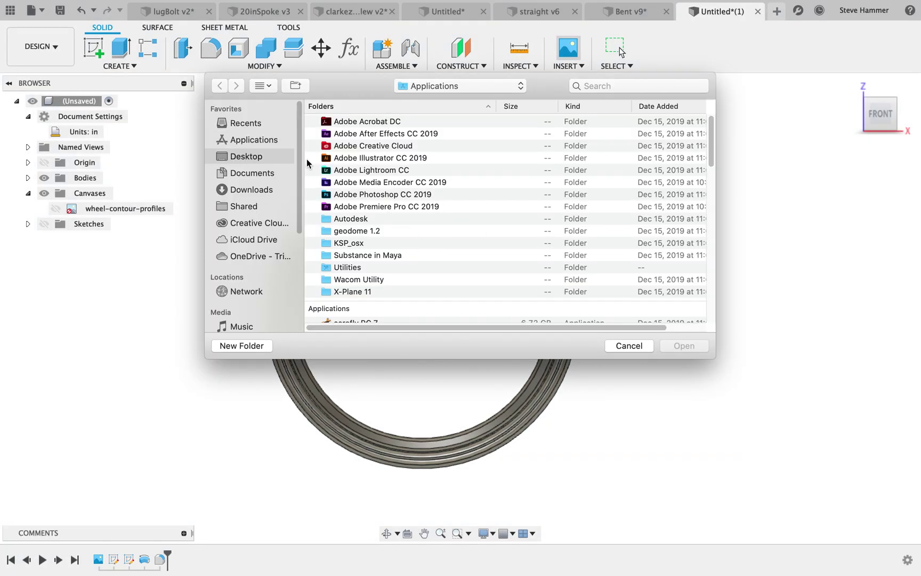
pyautogui.doubleClick(359, 159)
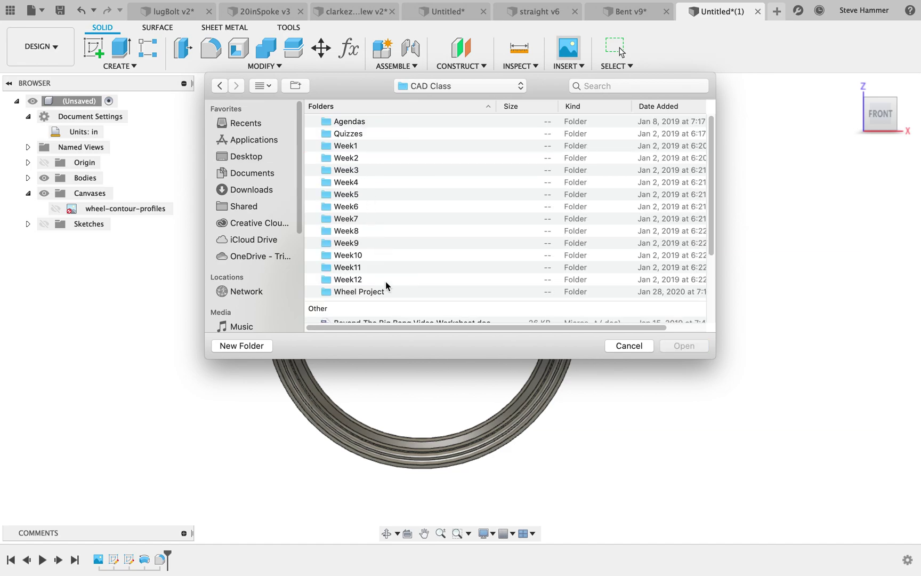
pyautogui.doubleClick(345, 293)
pyautogui.click(353, 122)
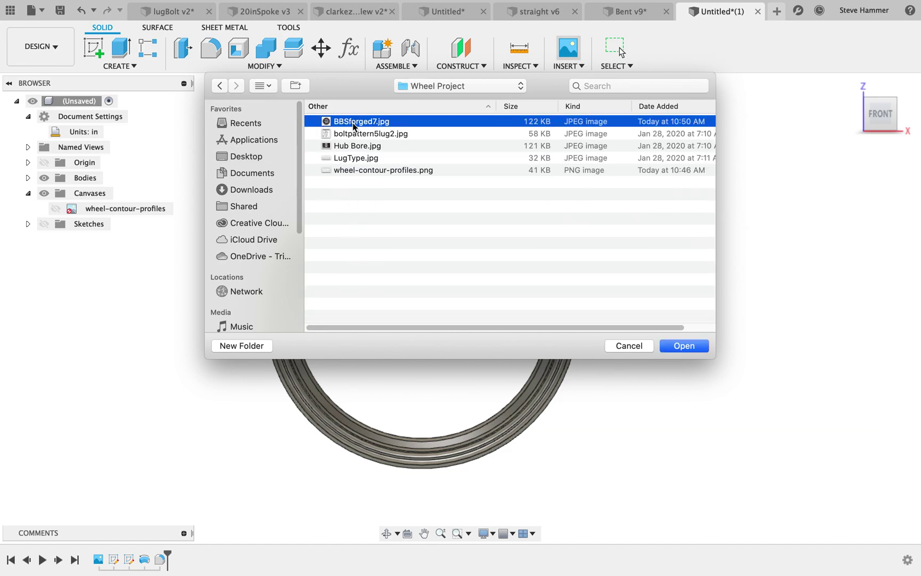
pyautogui.click(686, 349)
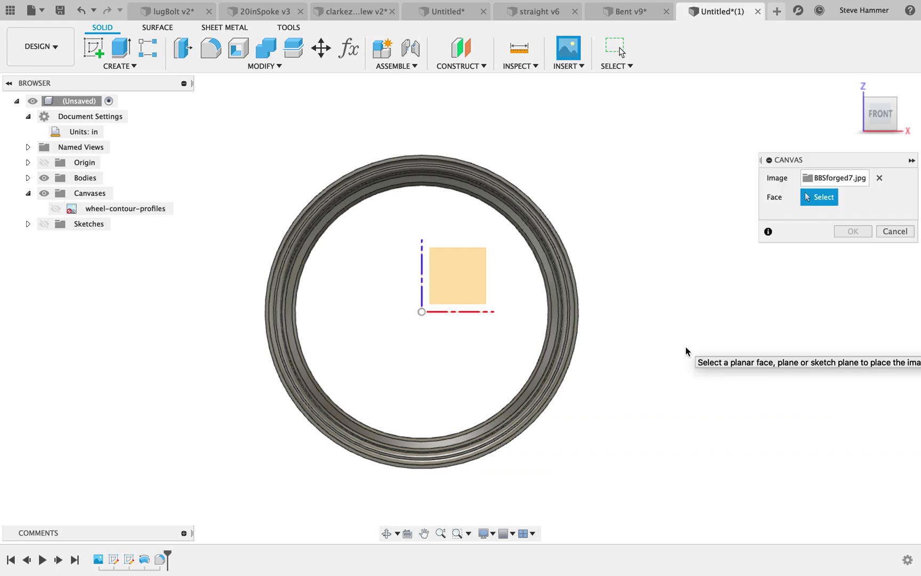
# - Place the photo on the XZ plane, scale it to 26.843, rotate it 10 degrees, and confirm
pyautogui.click(473, 281)
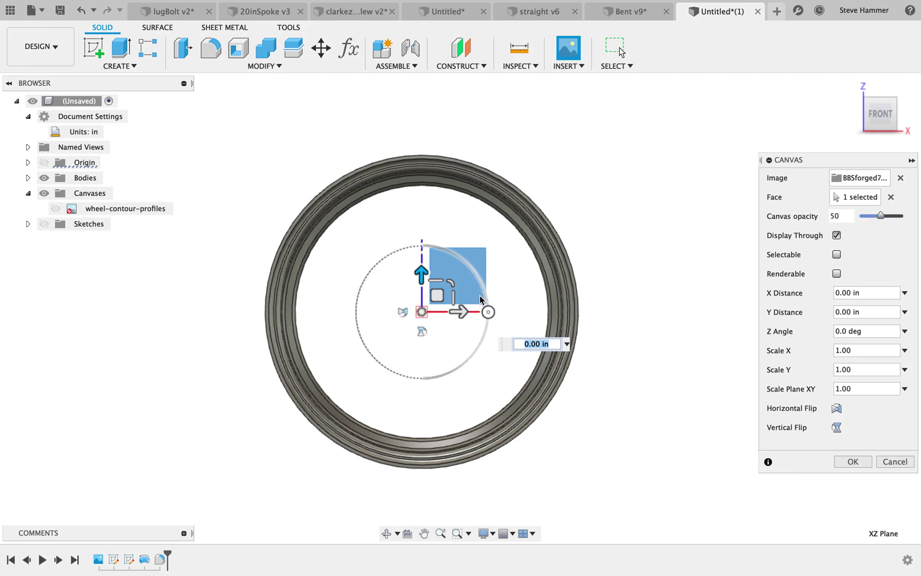
pyautogui.moveTo(450, 284); pyautogui.dragTo(660, 127)
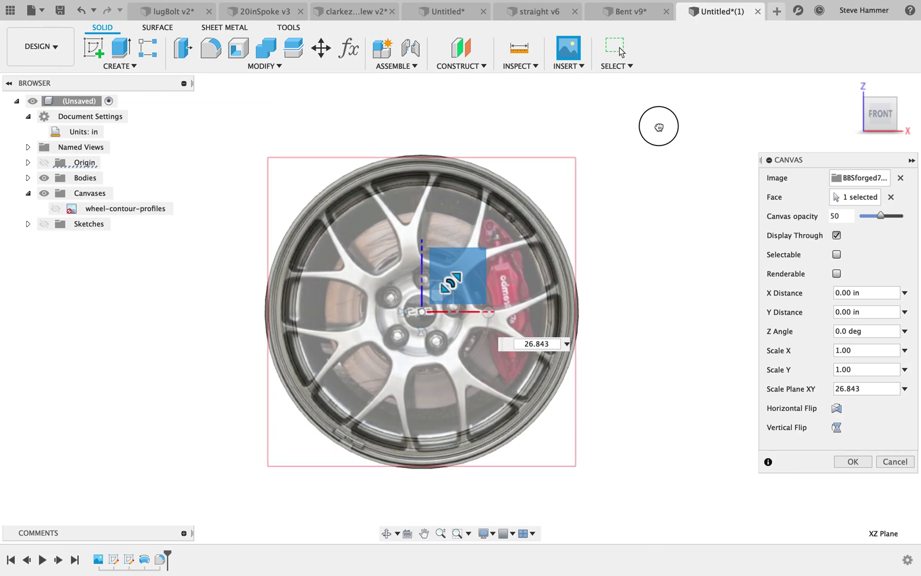
pyautogui.moveTo(659, 127); pyautogui.dragTo(659, 128)
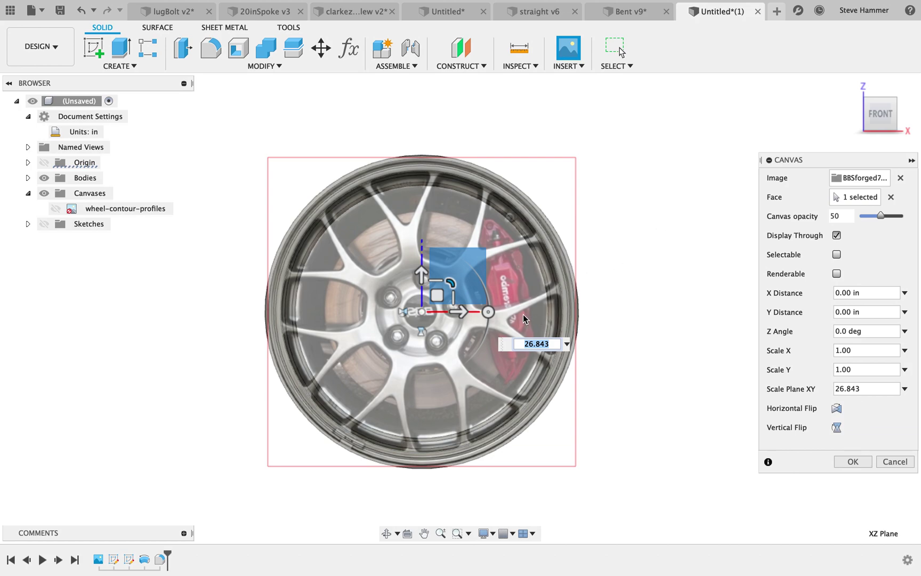
pyautogui.click(490, 314)
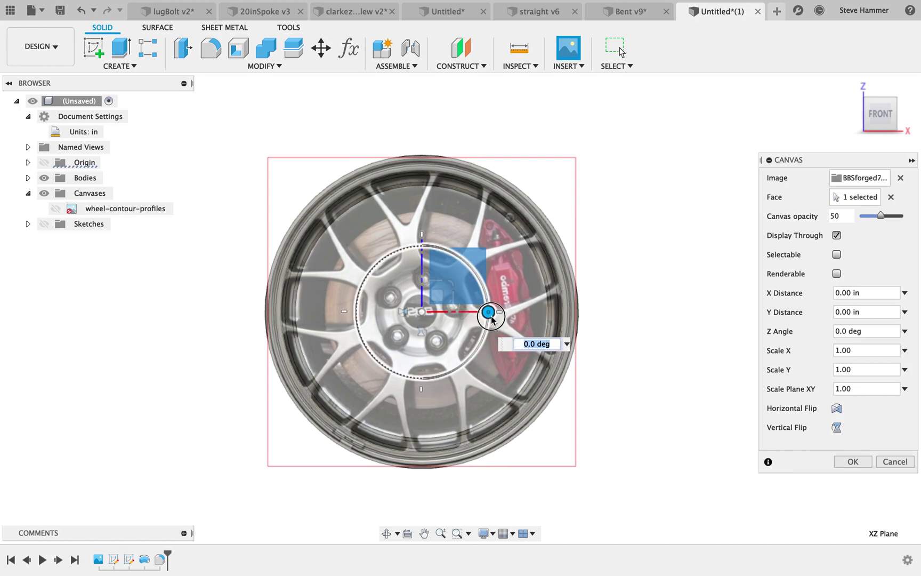
pyautogui.moveTo(491, 319); pyautogui.dragTo(491, 325)
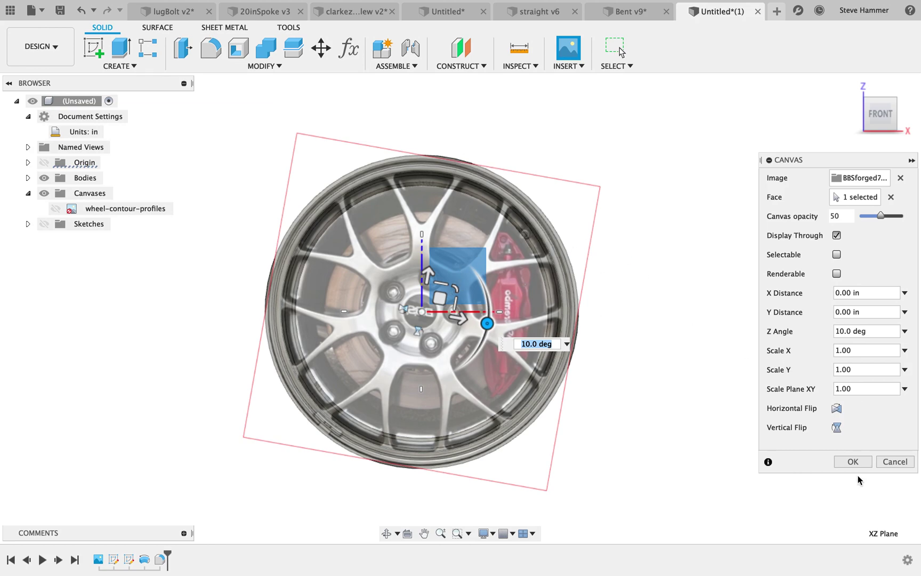
pyautogui.click(864, 463)
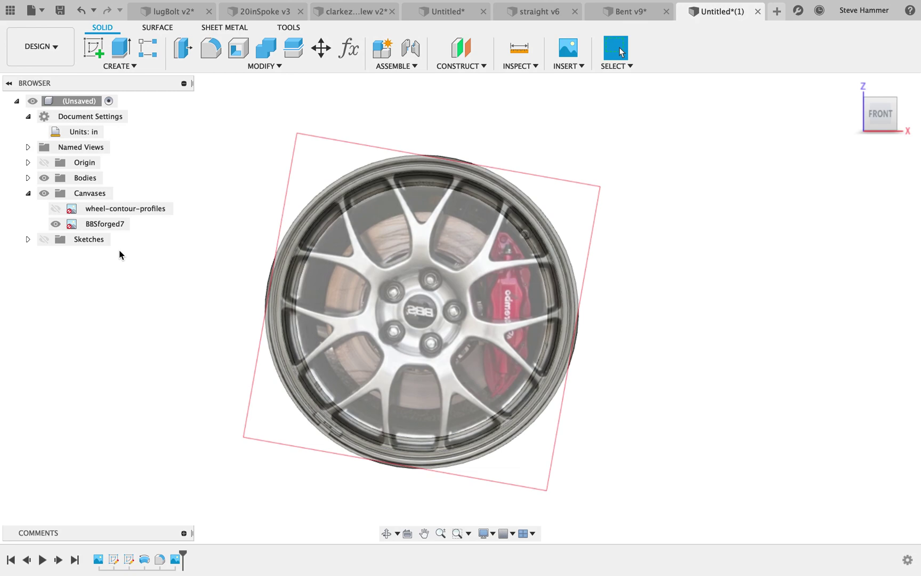
# - Expand Bodies in the browser and hide Body1
pyautogui.click(29, 177)
pyautogui.click(55, 193)
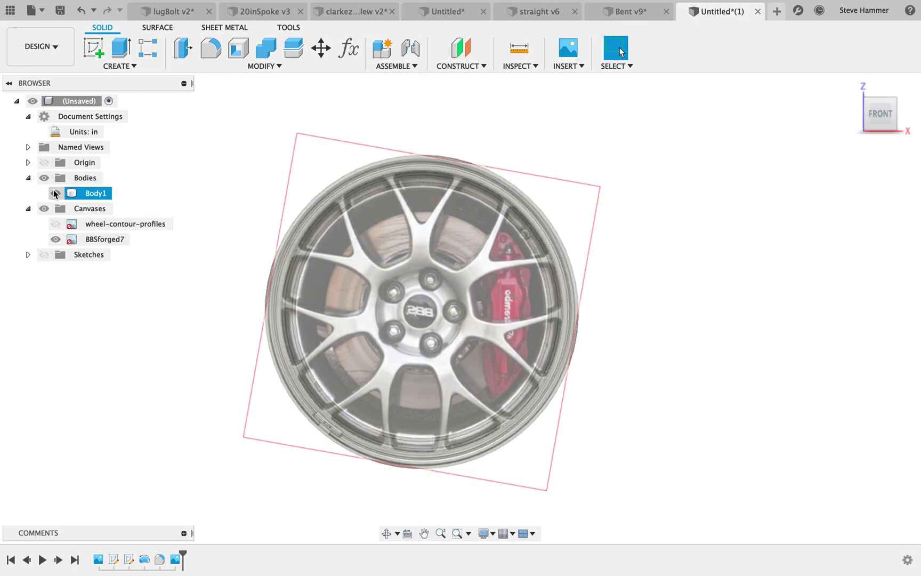
pyautogui.click(55, 193)
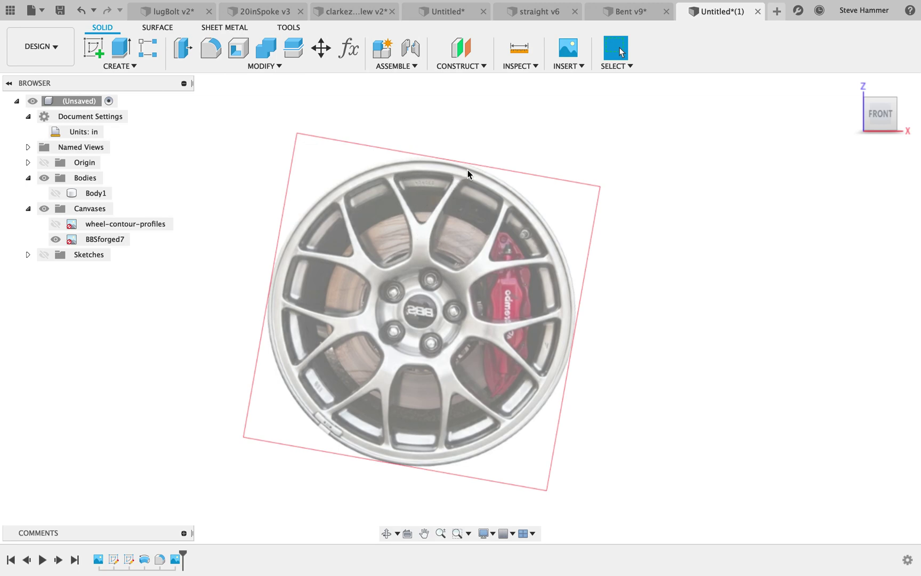
# - Start a sketch on the front plane and draw a 9 in vertical line up from the wheel centre
pyautogui.press('s')
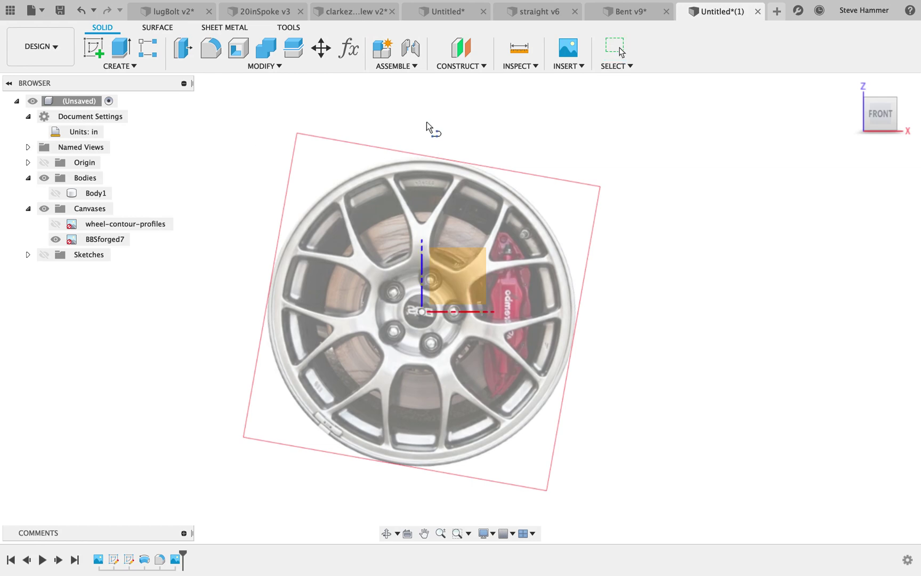
pyautogui.click(488, 264)
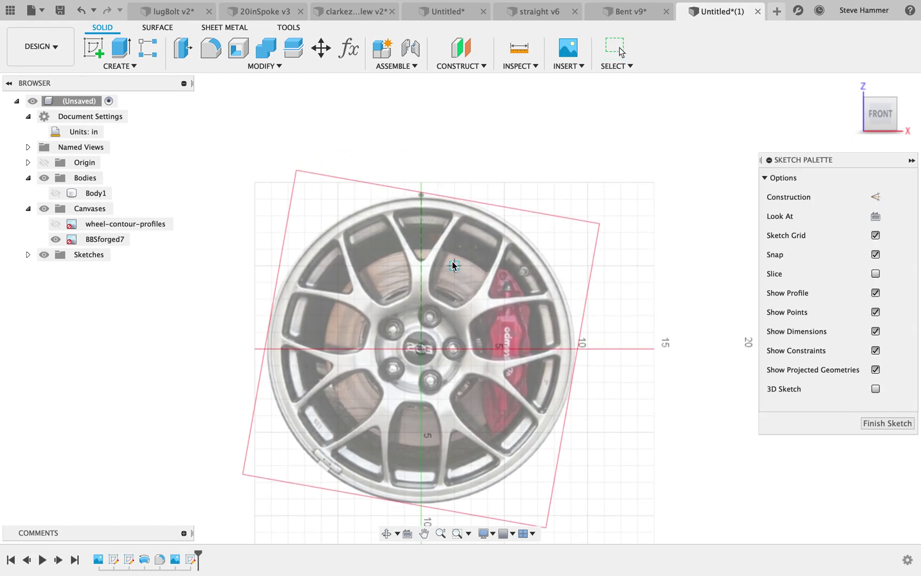
pyautogui.scroll(5, 423, 256)
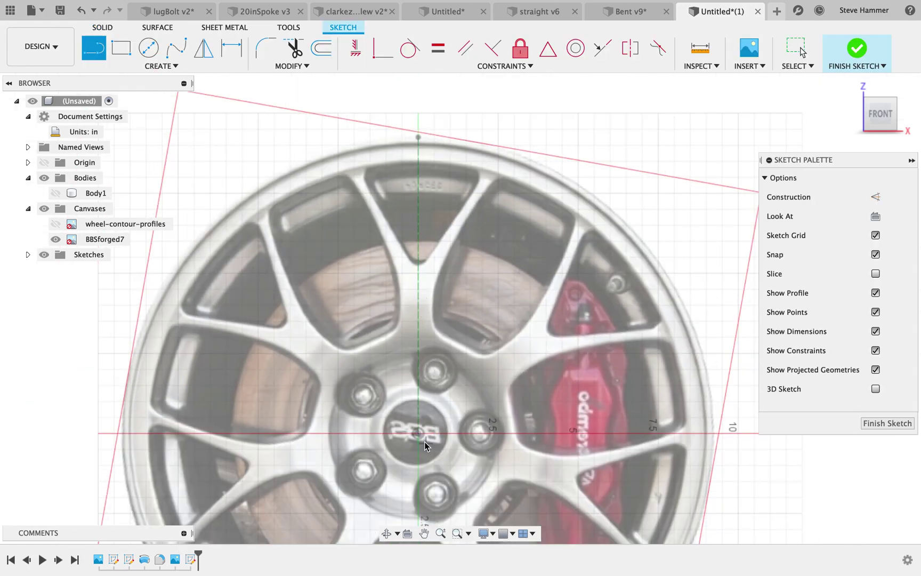
pyautogui.click(419, 434)
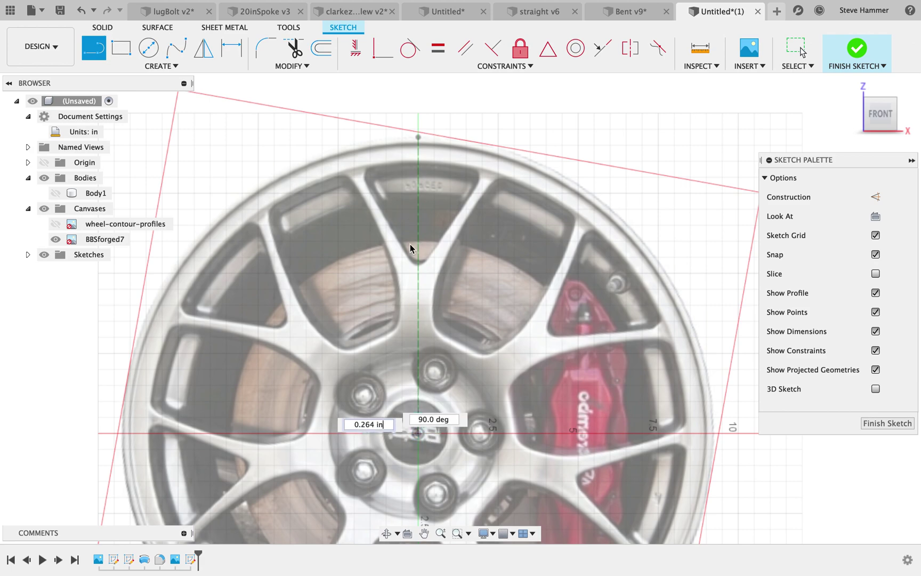
pyautogui.click(418, 145)
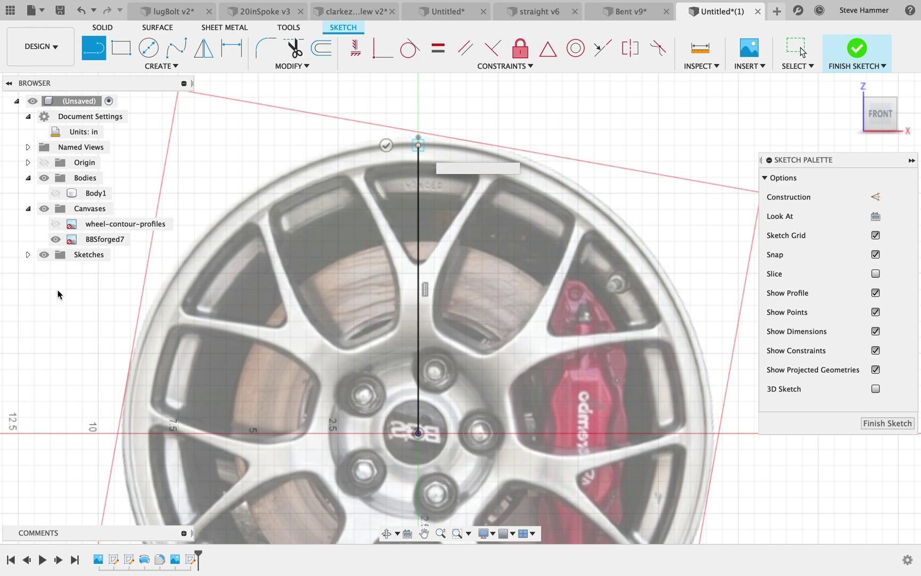
pyautogui.press('Escape')
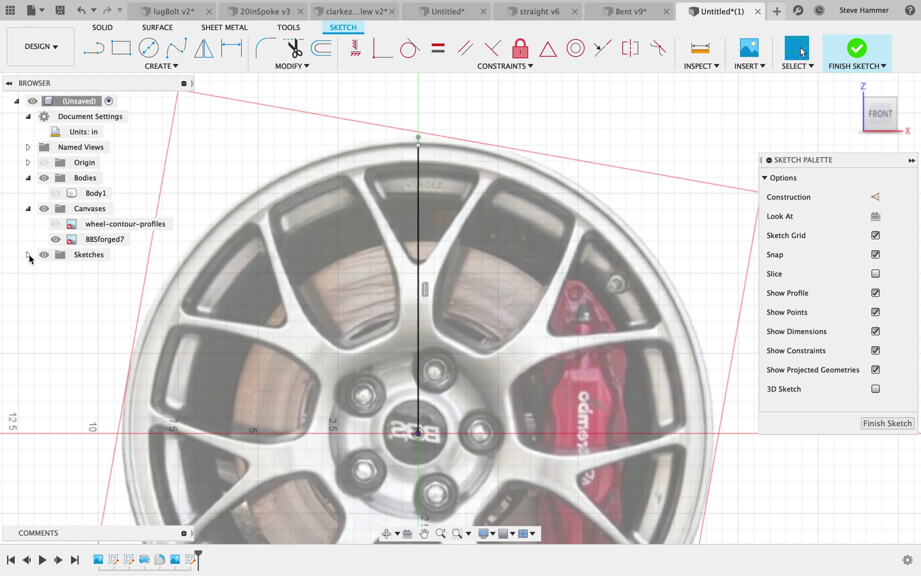
# - Hide Sketch1 and convert the vertical centre line to construction geometry
pyautogui.click(28, 255)
pyautogui.click(55, 270)
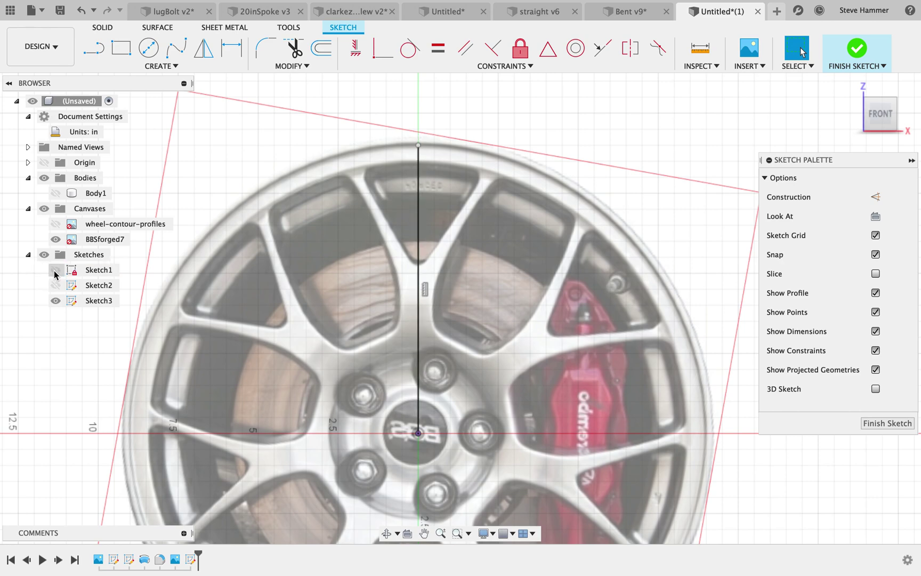
pyautogui.click(417, 213)
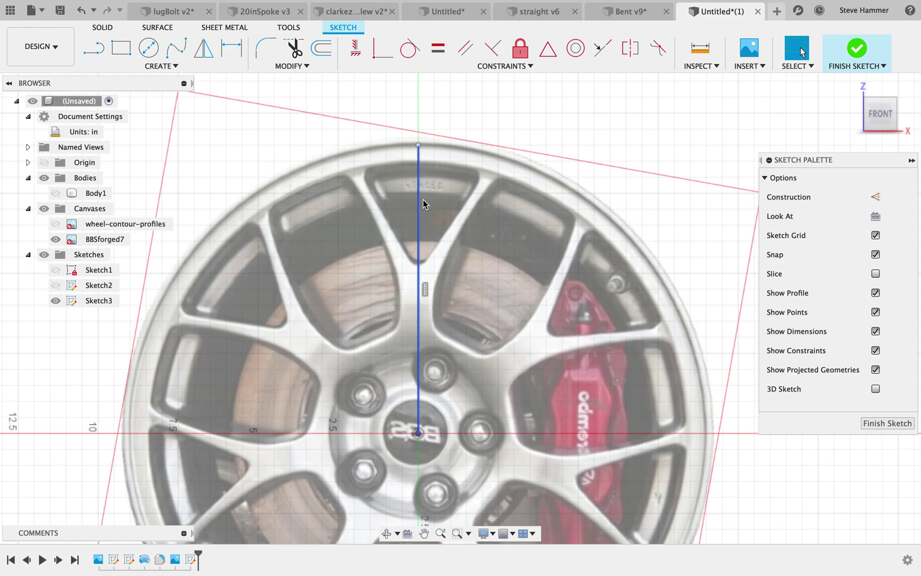
pyautogui.click(422, 203)
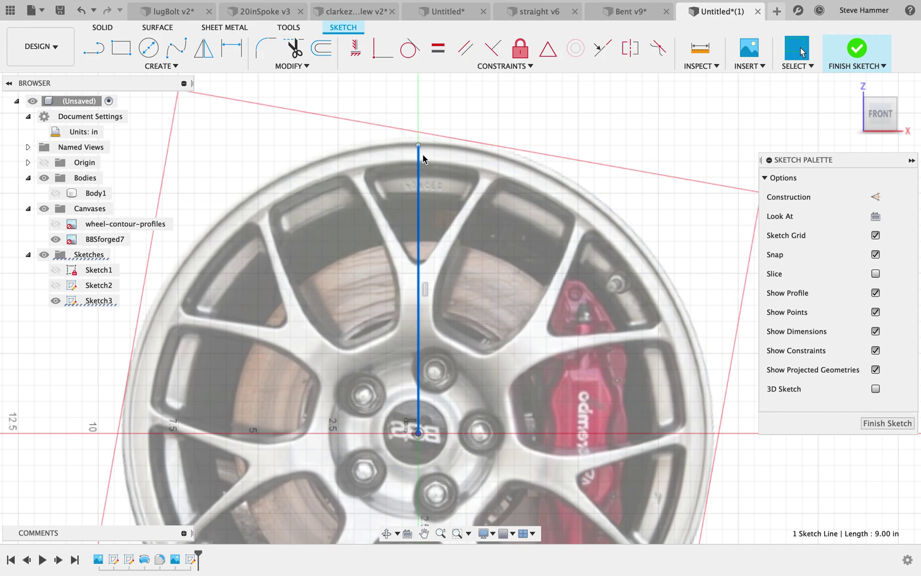
pyautogui.press('x')
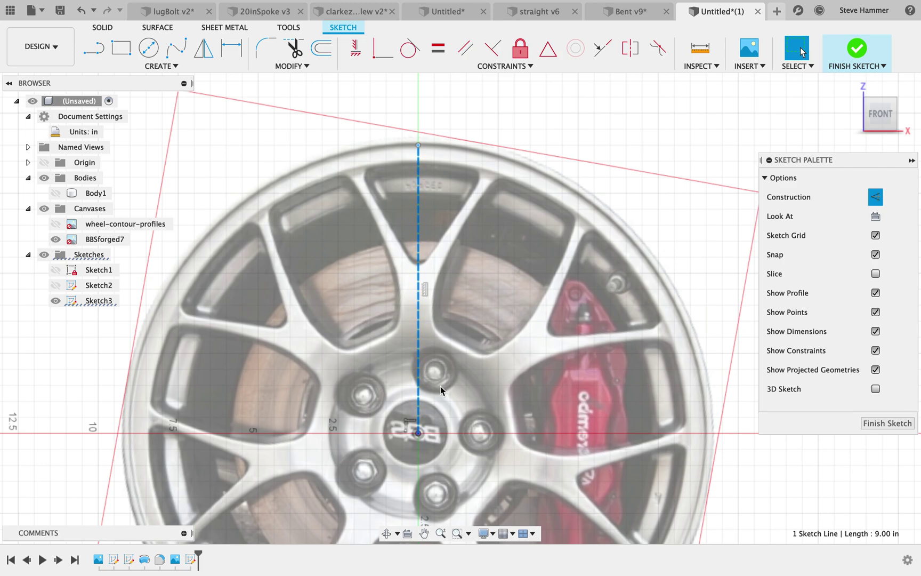
# - Draw a 17 in circle centred on the sketch origin
pyautogui.press('c')
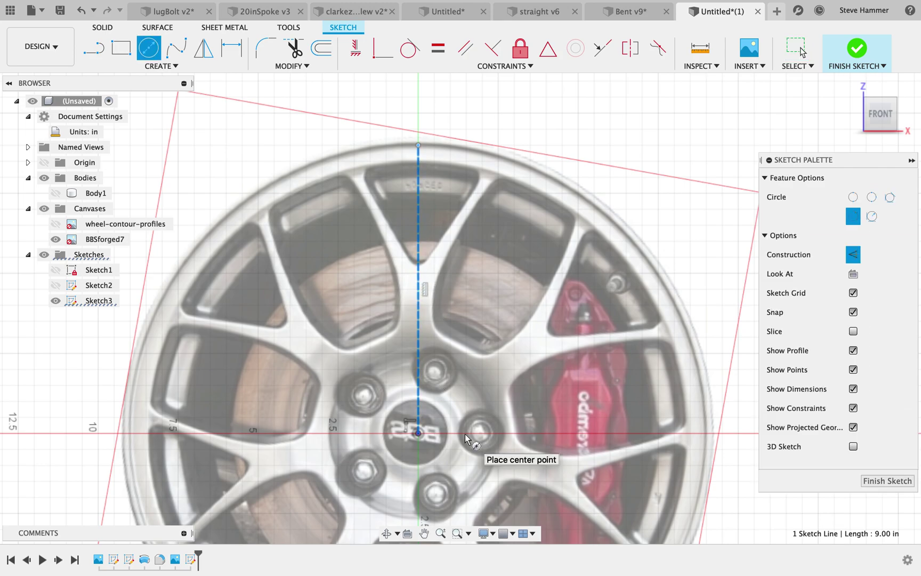
pyautogui.click(419, 432)
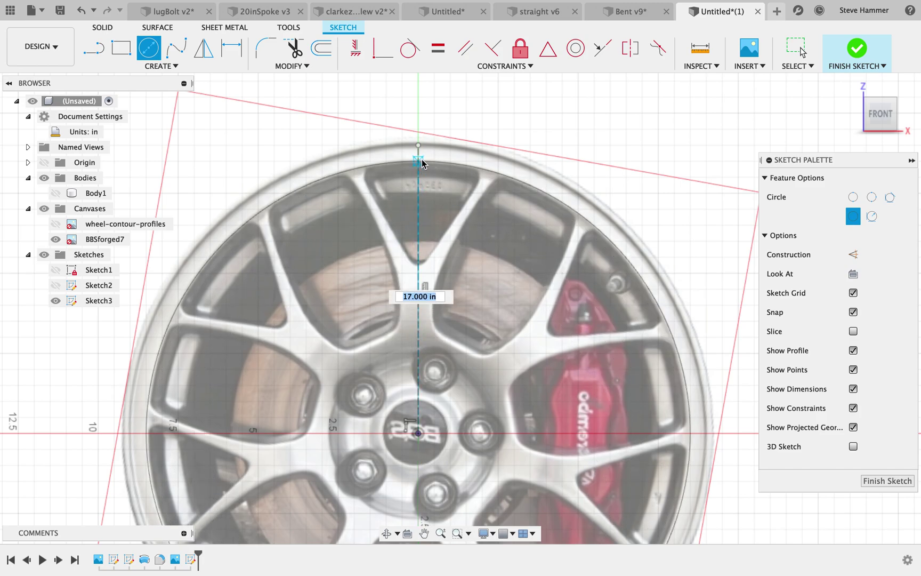
pyautogui.click(421, 161)
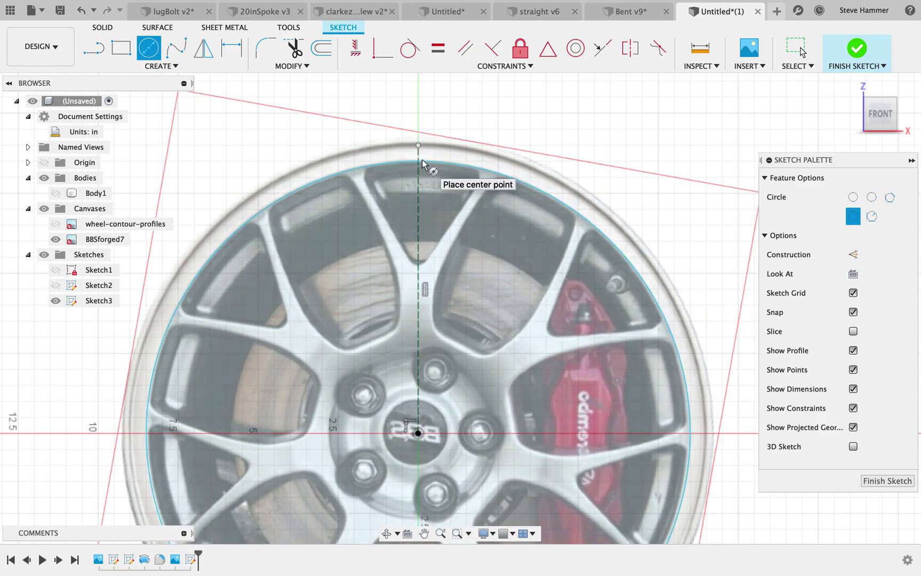
# - Draw a 0.5 in two-point circle on the centre line at the spoke junction
pyautogui.click(873, 197)
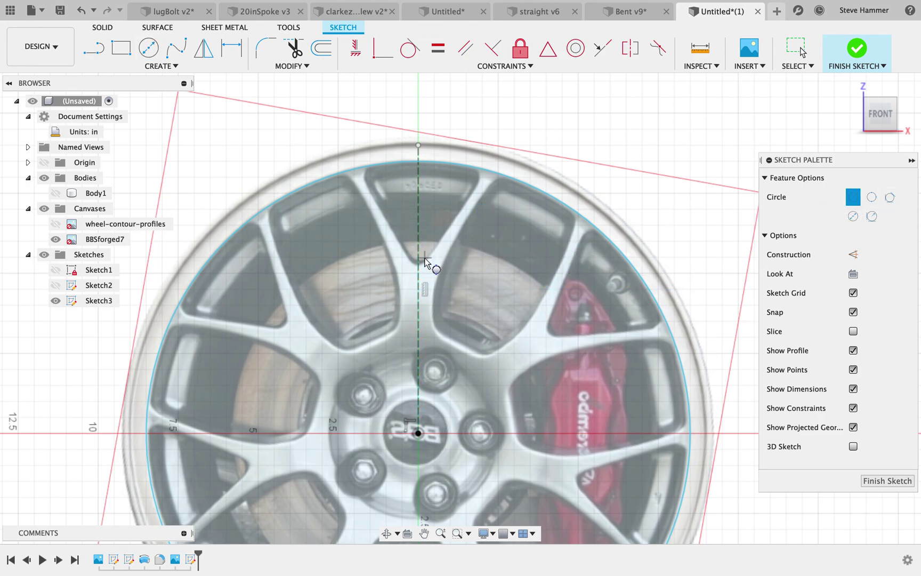
pyautogui.scroll(5, 421, 265)
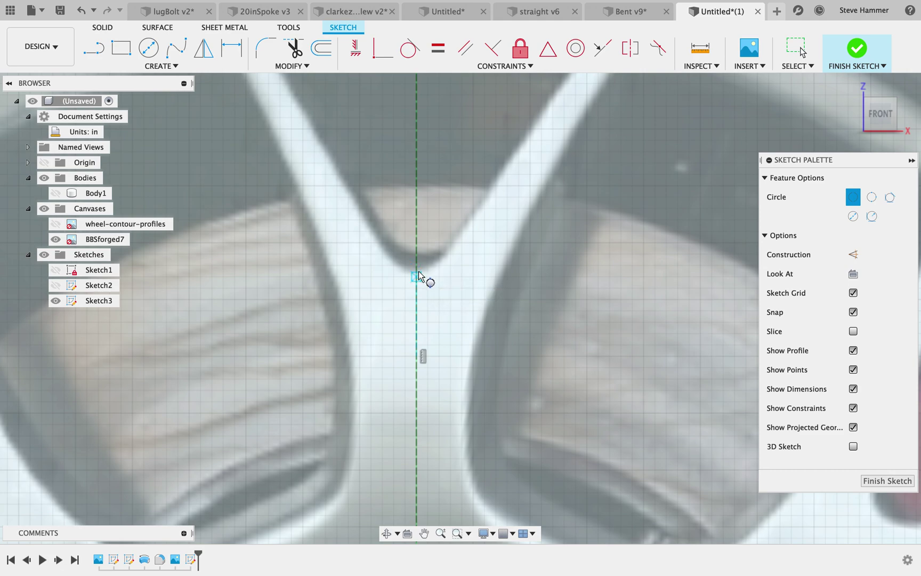
pyautogui.click(417, 275)
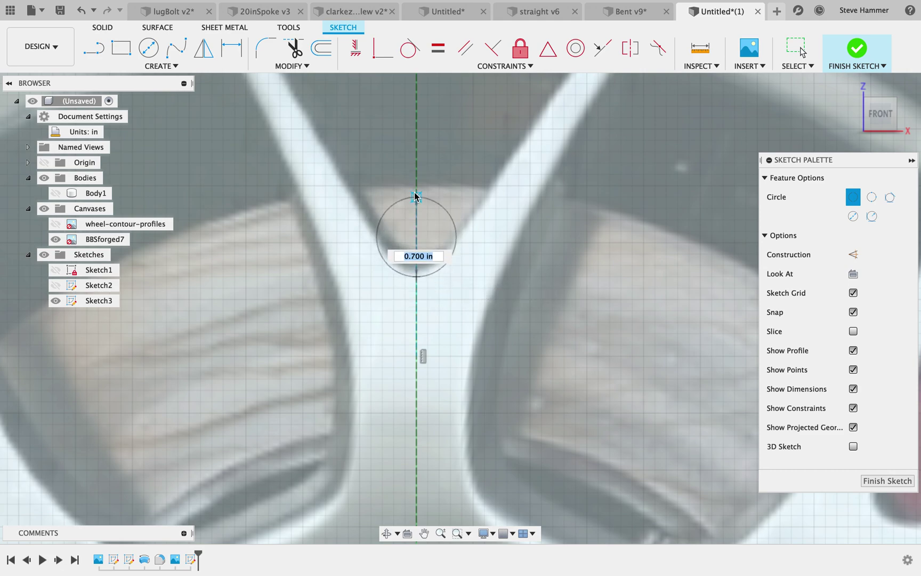
pyautogui.click(416, 219)
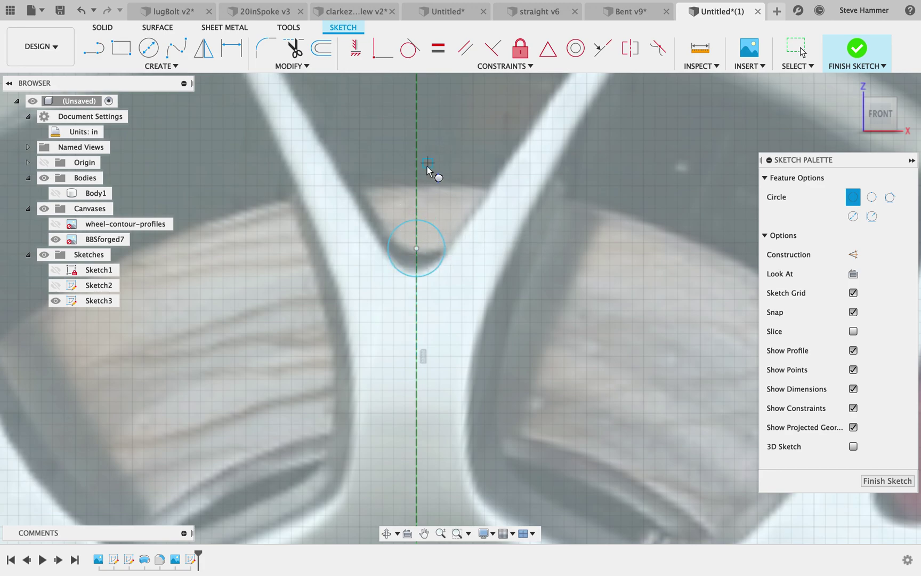
pyautogui.moveTo(468, 179)
pyautogui.mouseDown(button='middle')
pyautogui.moveTo(381, 397)
pyautogui.moveTo(360, 508)
pyautogui.moveTo(383, 343)
pyautogui.mouseUp(button='middle')
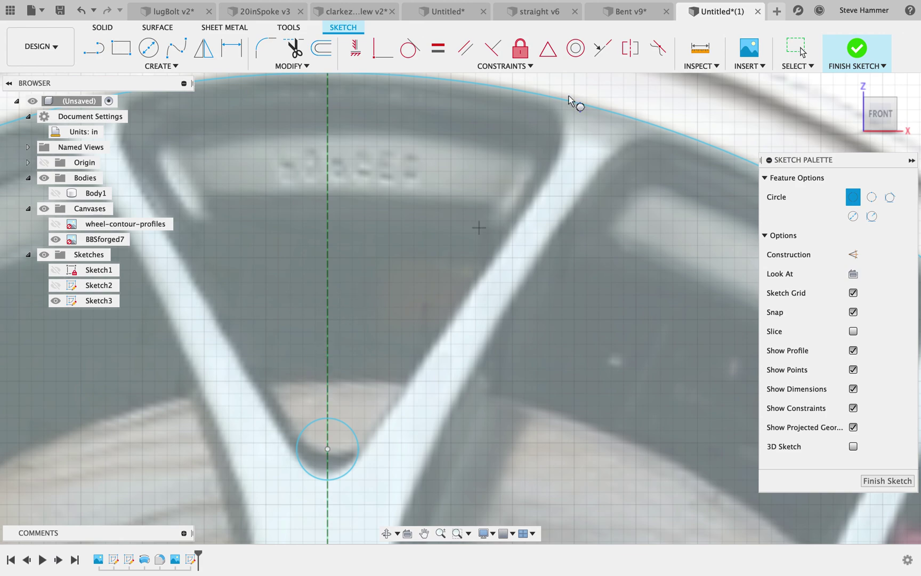
pyautogui.click(566, 124)
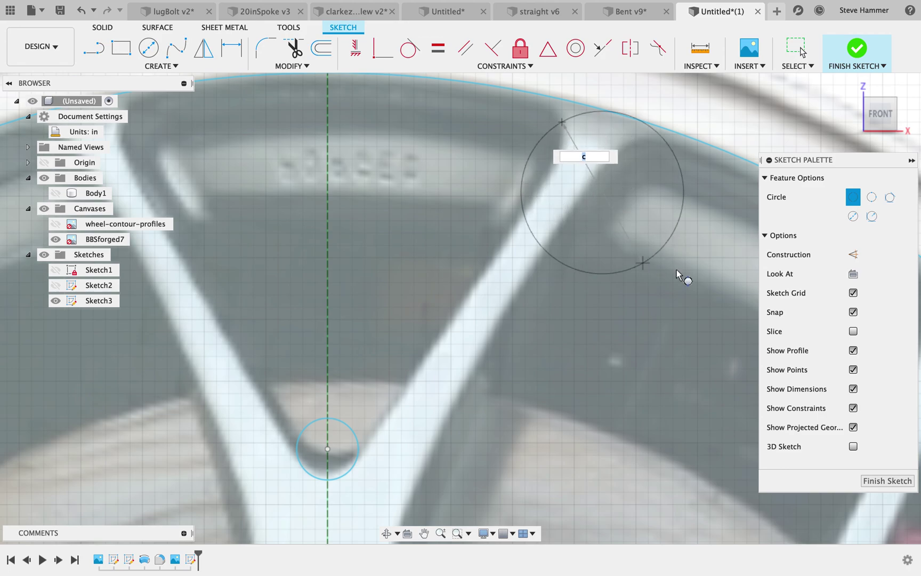
pyautogui.press('Escape')
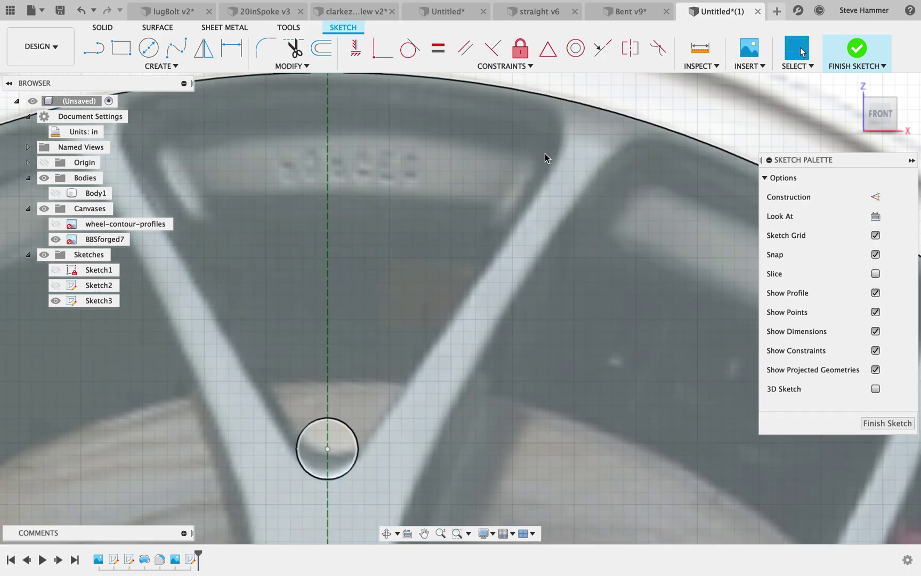
# - Draw a small circle touching the 17 in rim arc at the window's upper-right corner
pyautogui.press('c')
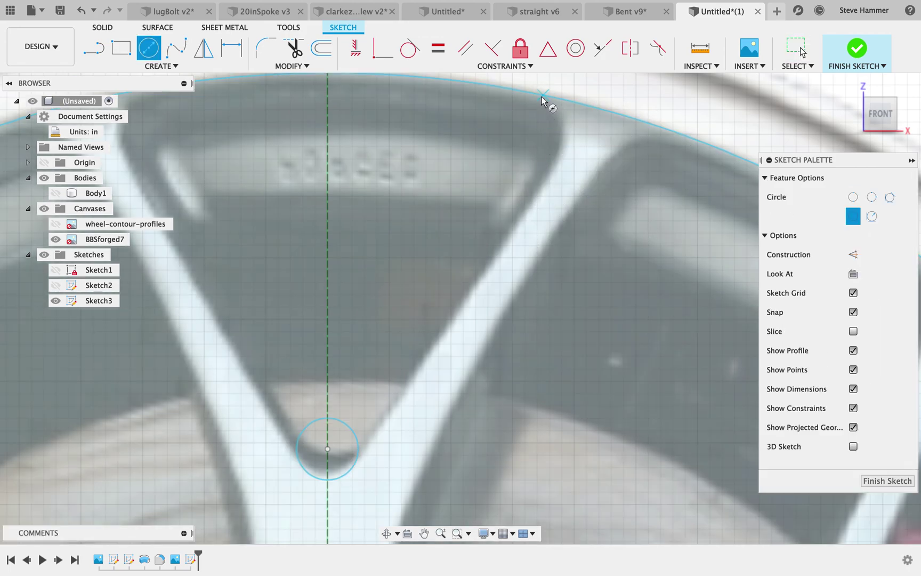
pyautogui.click(536, 94)
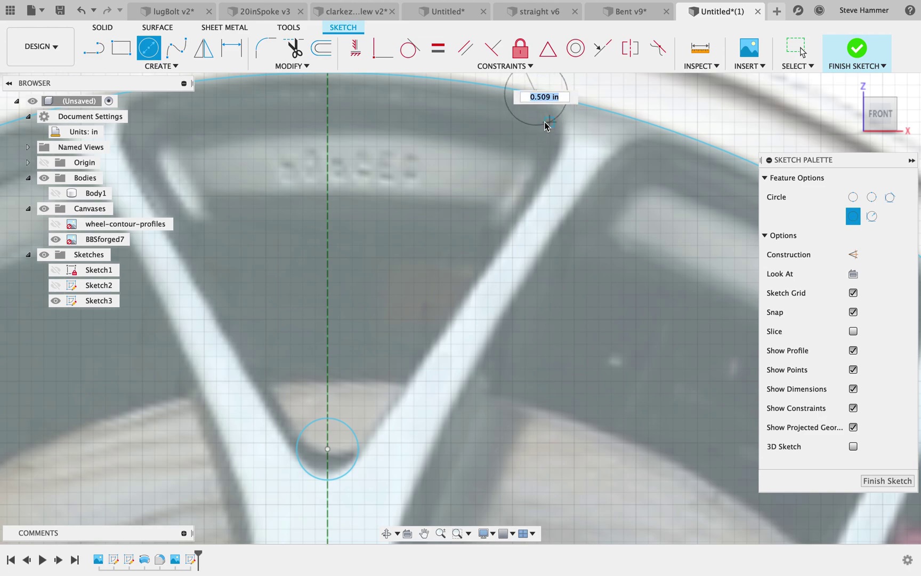
pyautogui.press('Escape')
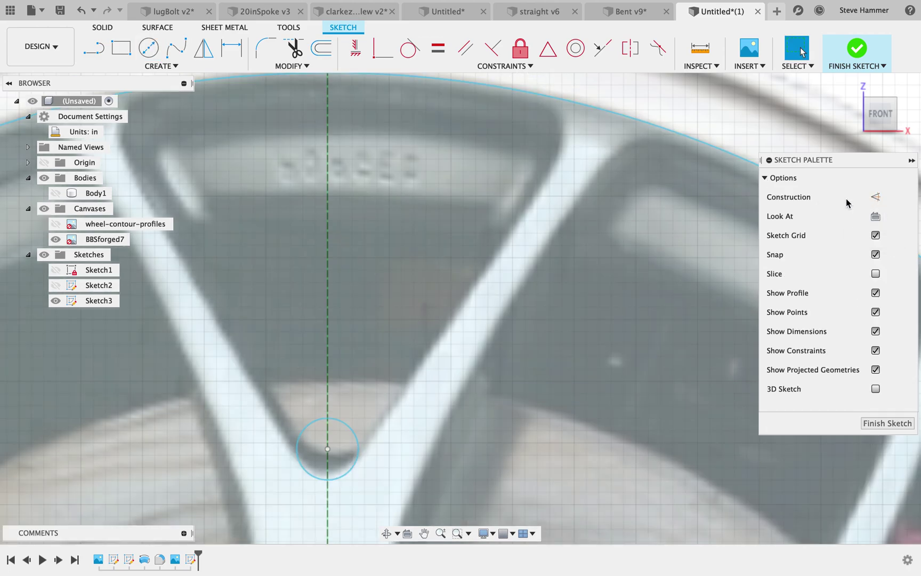
pyautogui.press('c')
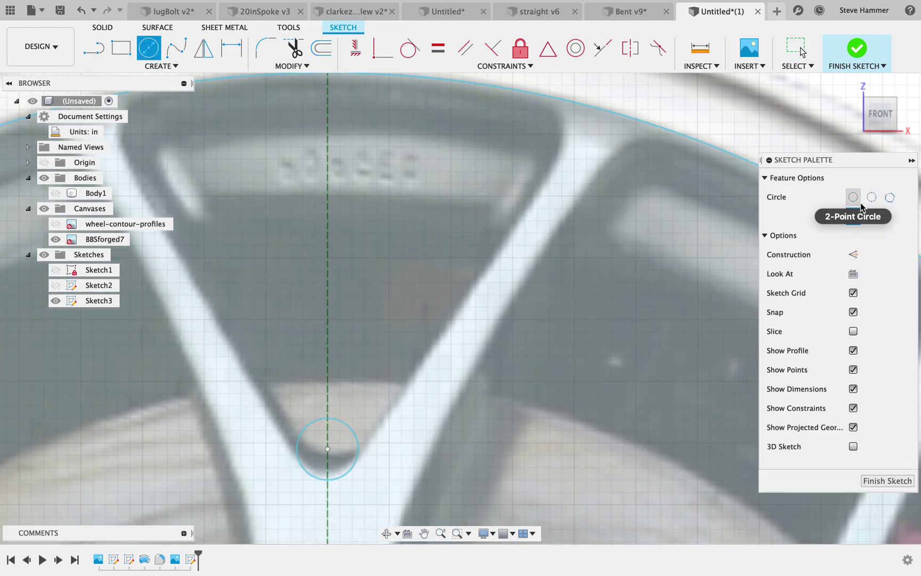
pyautogui.click(546, 96)
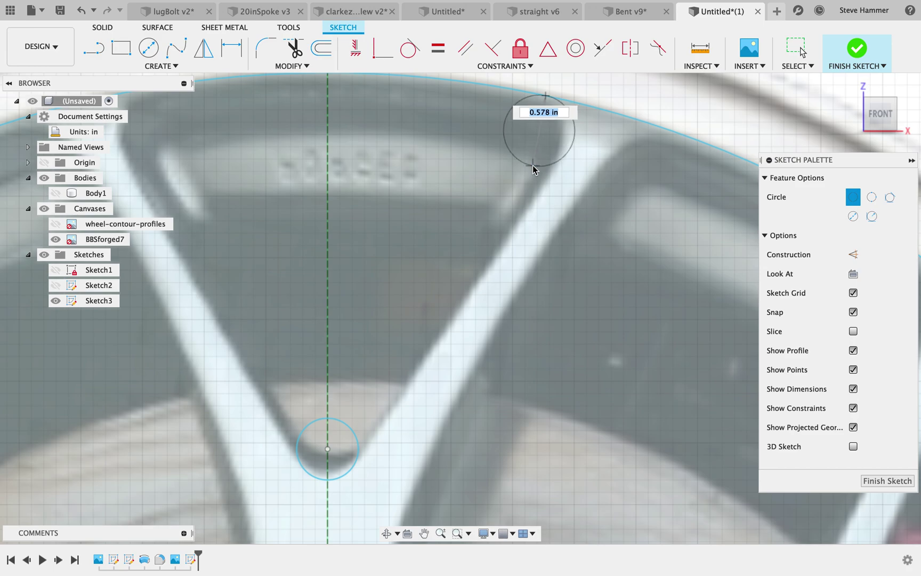
pyautogui.click(533, 166)
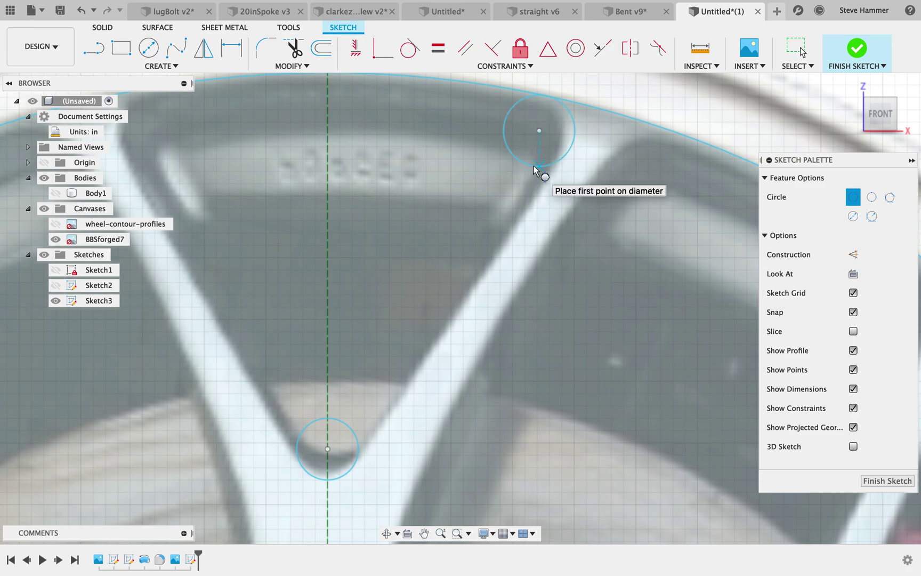
pyautogui.press('Escape')
# - Nudge the corner circle slightly up and to the right with Move/Copy
pyautogui.press('m')
pyautogui.click(541, 162)
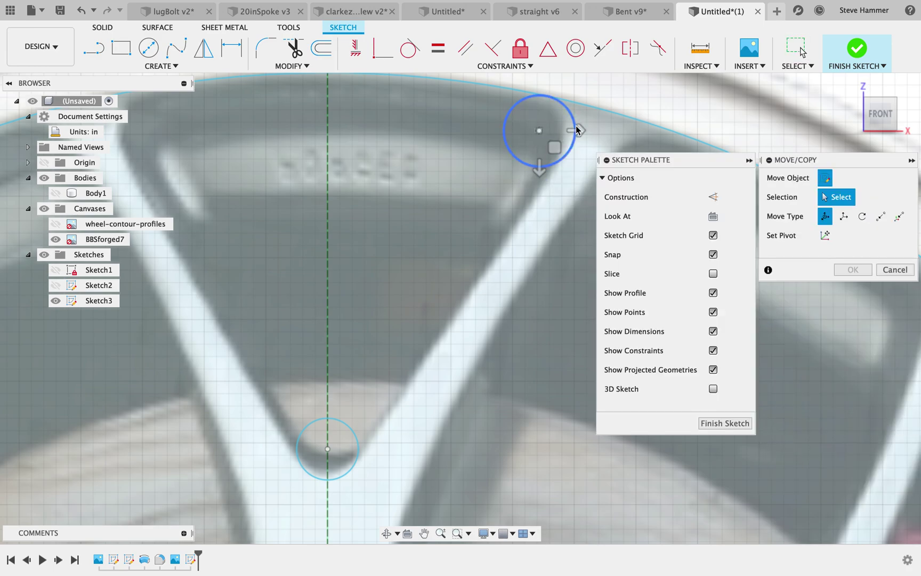
pyautogui.moveTo(556, 147); pyautogui.dragTo(567, 152)
pyautogui.press('Return')
pyautogui.click(595, 132)
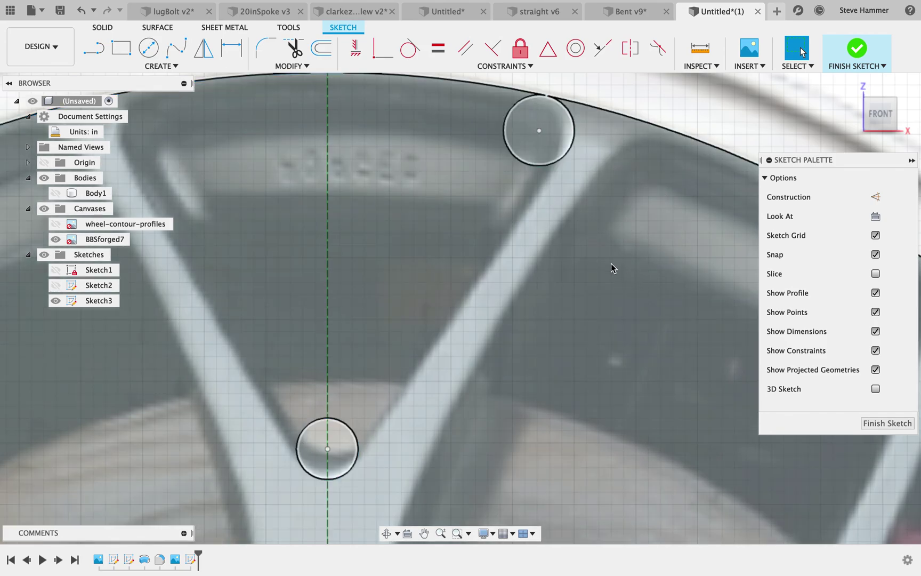
pyautogui.scroll(5, 551, 153)
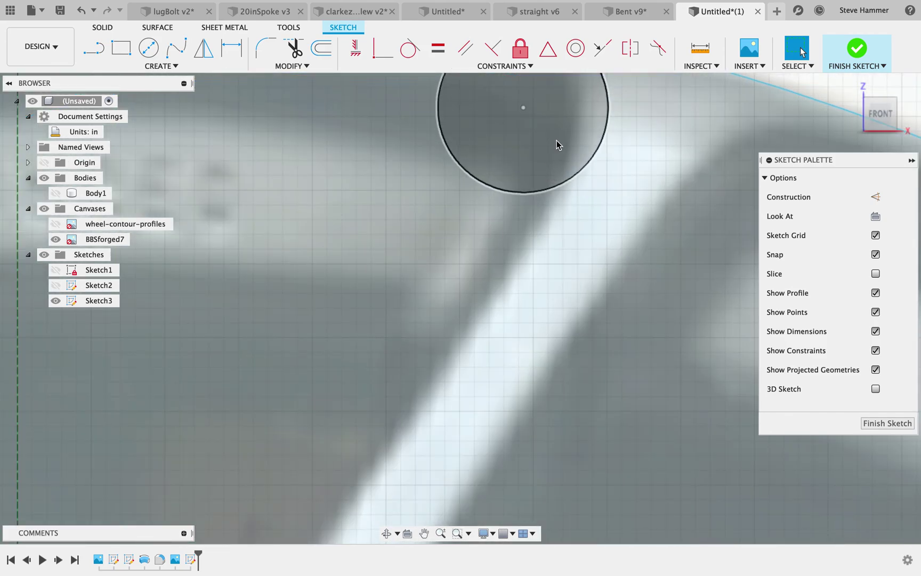
pyautogui.scroll(-5, 556, 140)
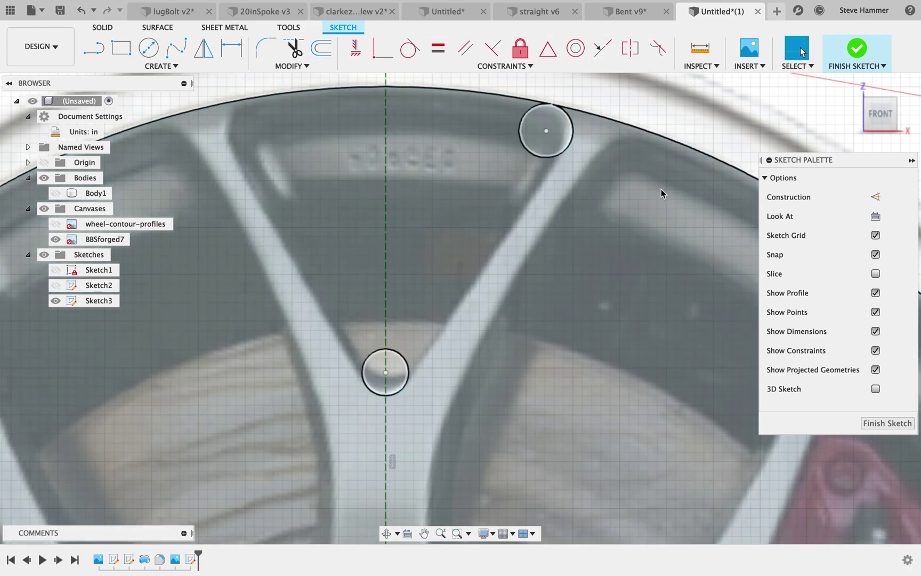
# - Draw a sloped line tangent to the upper corner circle and the lower junction circle
pyautogui.press('l')
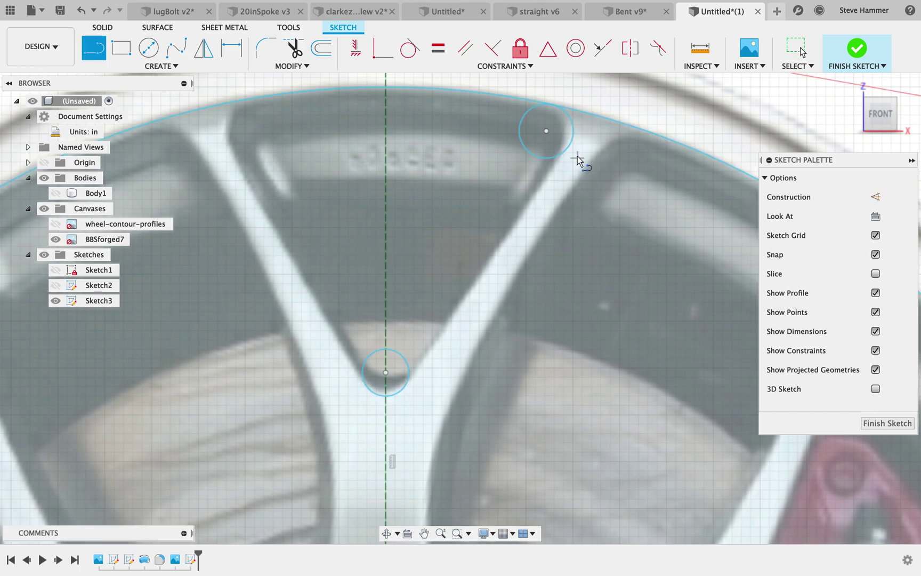
pyautogui.click(574, 145)
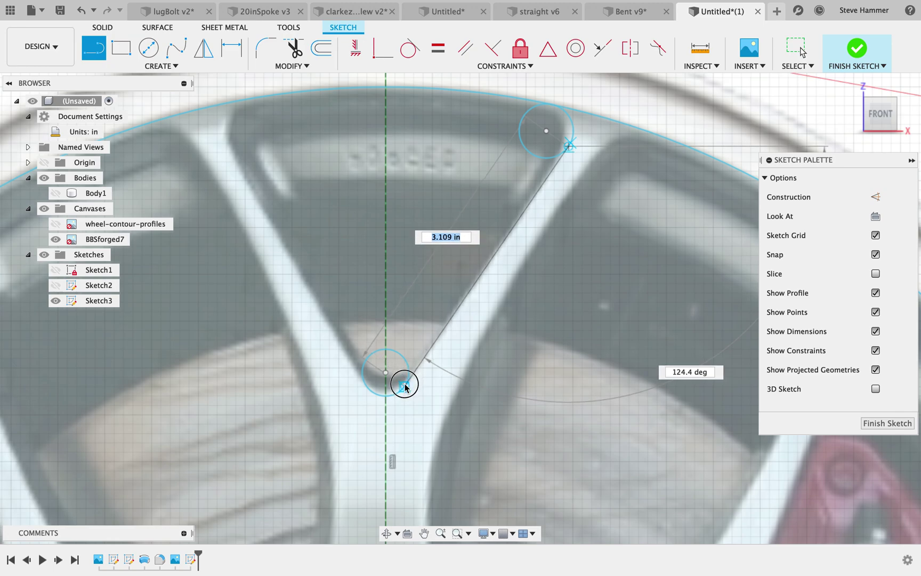
pyautogui.click(405, 388)
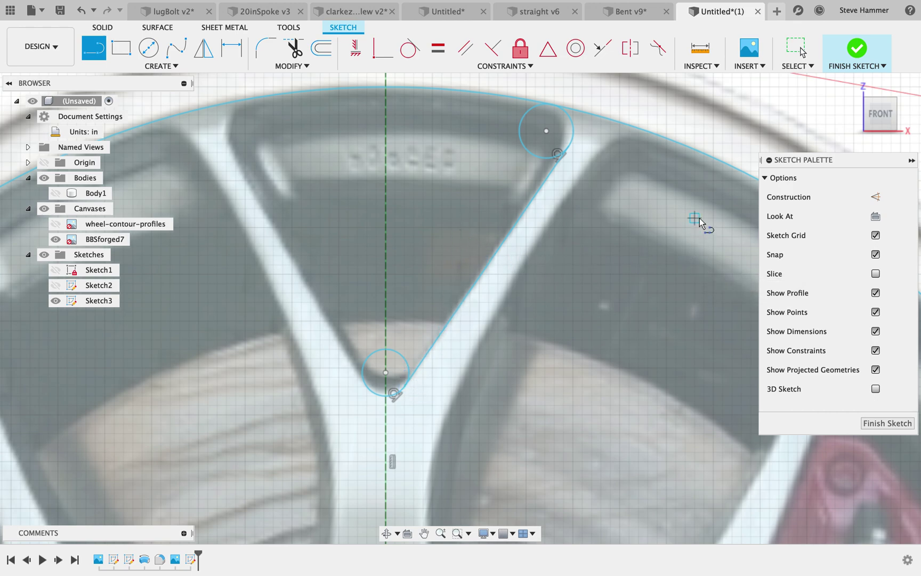
# - Trim the small circles and the outer rim arc down to the window's outline arcs
pyautogui.press('t')
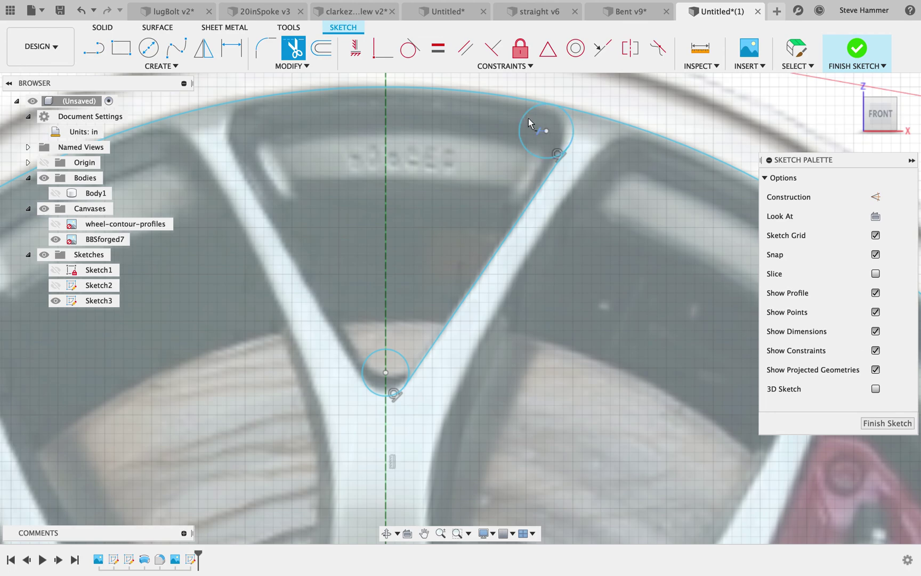
pyautogui.click(543, 127)
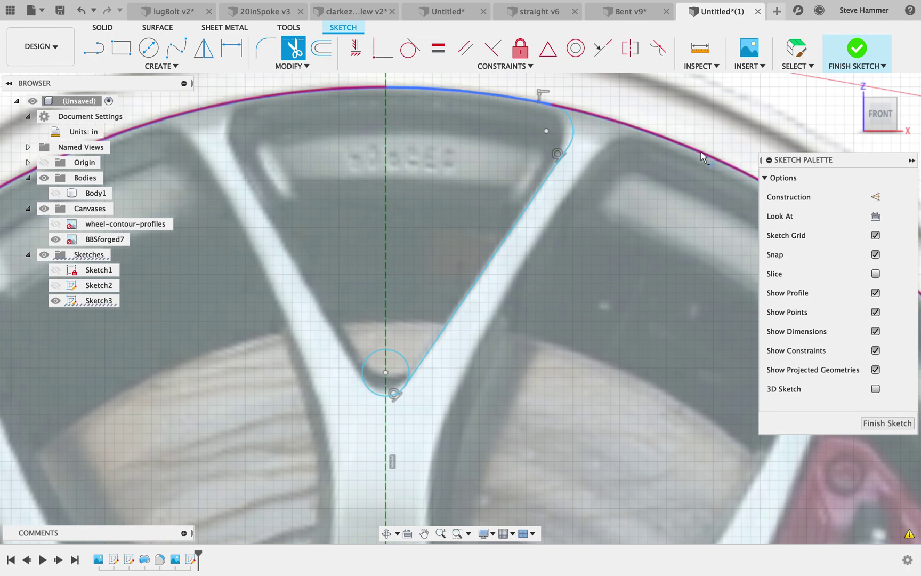
pyautogui.click(701, 152)
pyautogui.click(395, 356)
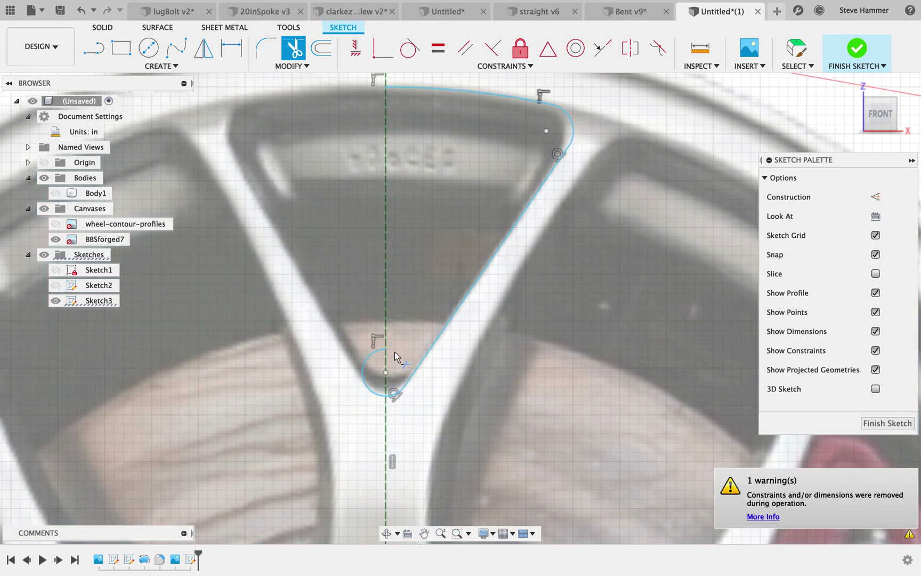
pyautogui.click(370, 366)
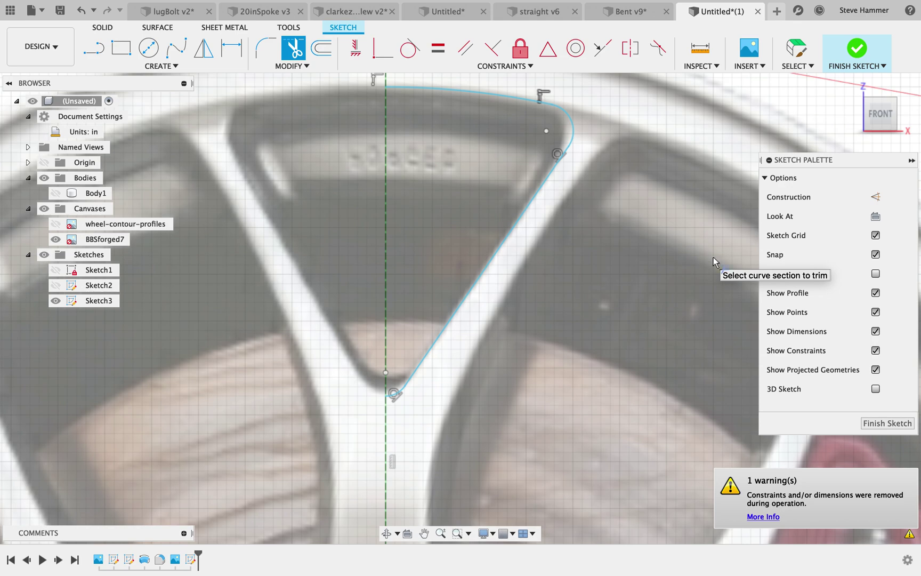
# - Make the top line tangent to the corner fillet arc
pyautogui.click(410, 48)
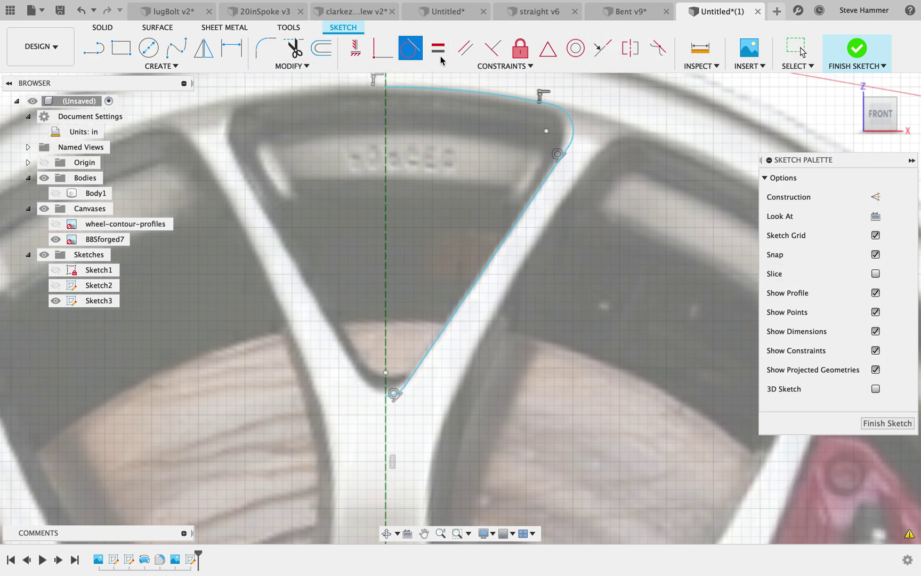
pyautogui.click(573, 125)
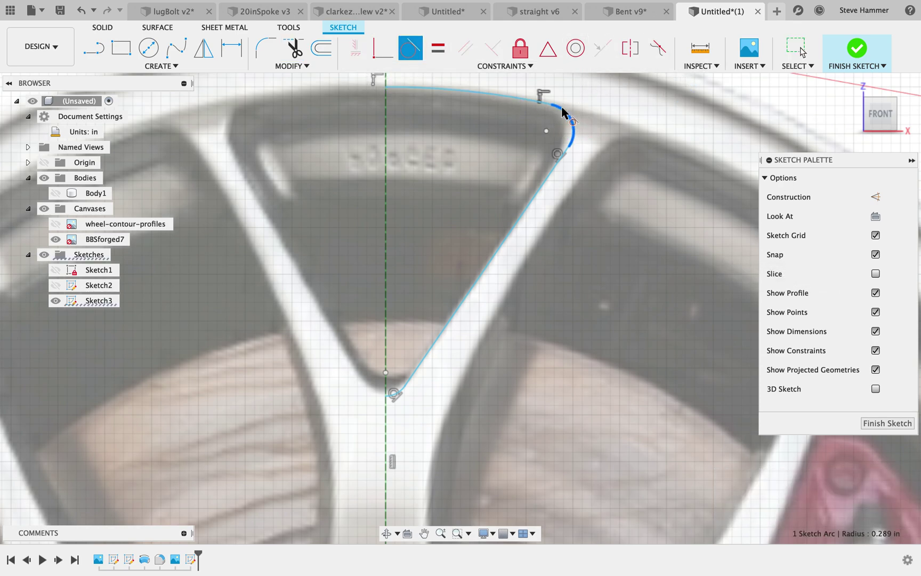
pyautogui.click(530, 95)
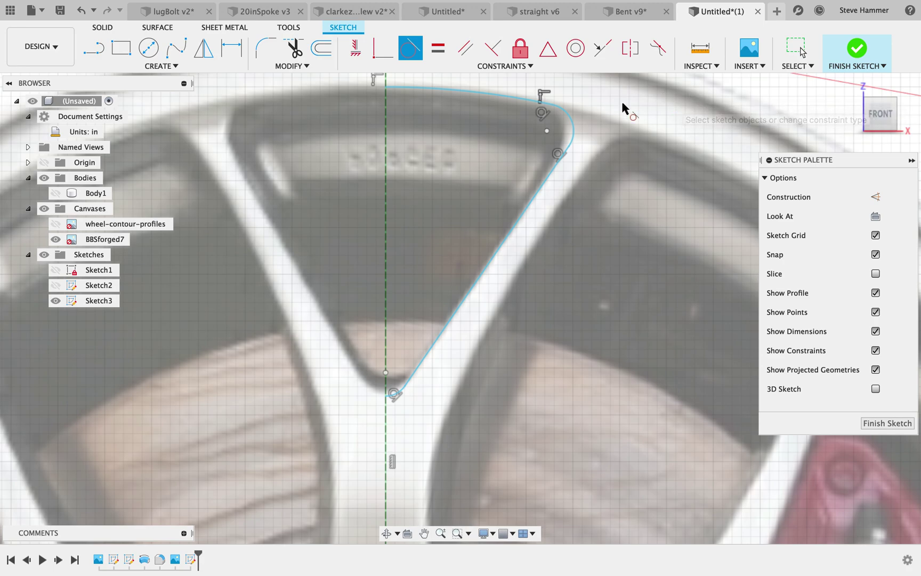
# - Shift the corner fillet arc 0.102 in to the left with Move/Copy
pyautogui.press('m')
pyautogui.click(571, 122)
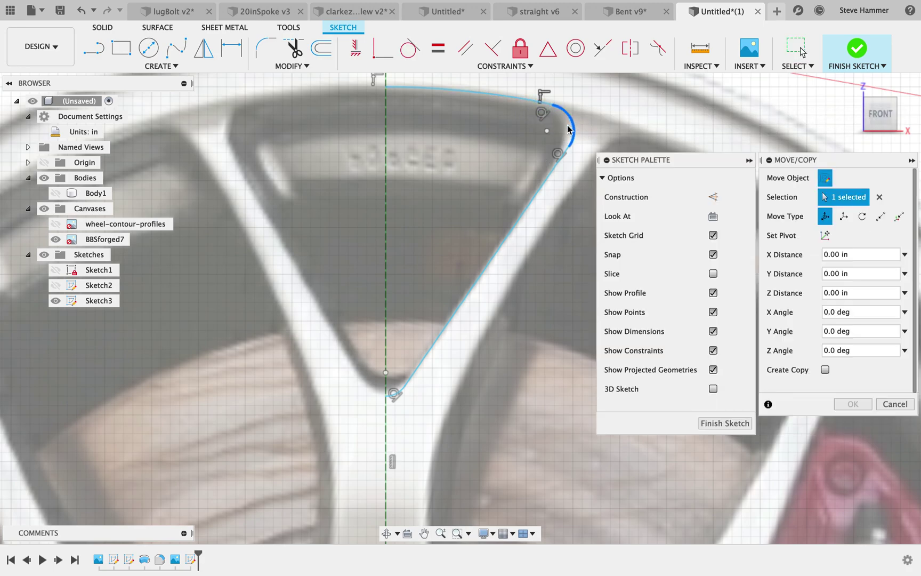
pyautogui.moveTo(563, 145)
pyautogui.mouseDown()
pyautogui.moveTo(547, 146)
pyautogui.moveTo(555, 149)
pyautogui.mouseUp()
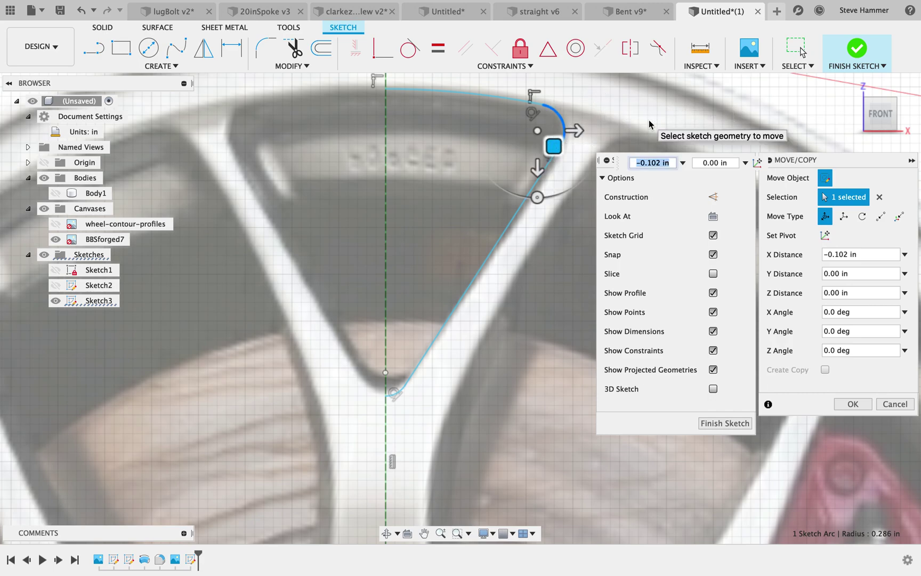
pyautogui.press('Return')
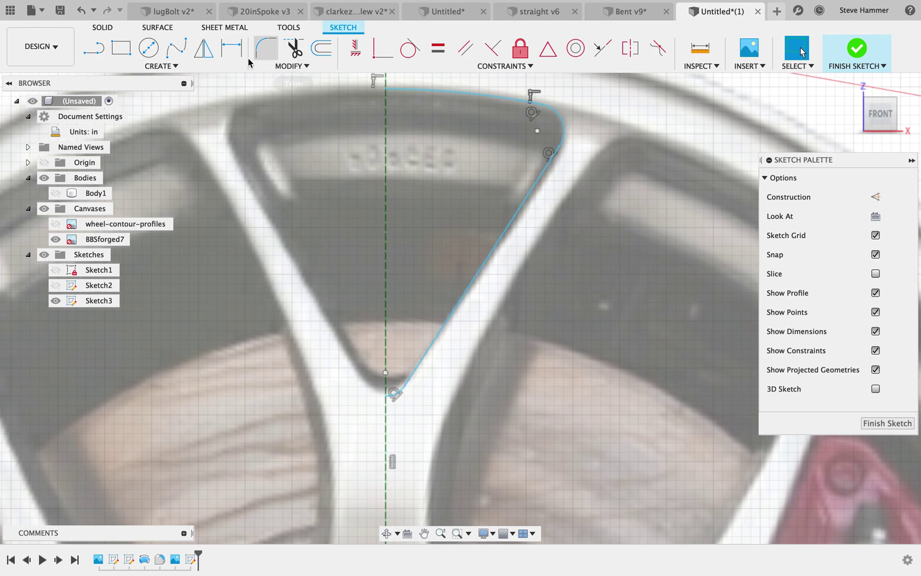
# - Mirror the top line, diagonal line and bottom arc across the vertical centre line
pyautogui.click(204, 49)
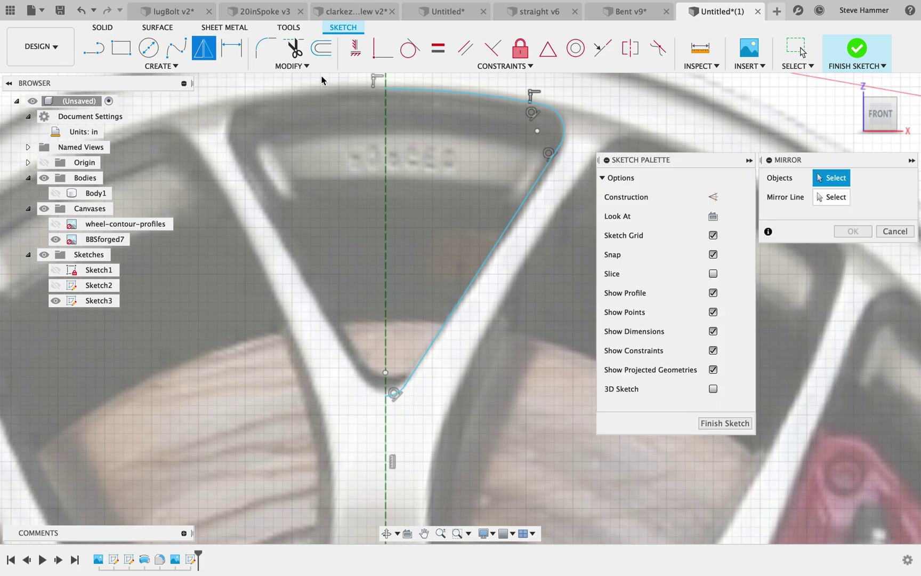
pyautogui.click(487, 100)
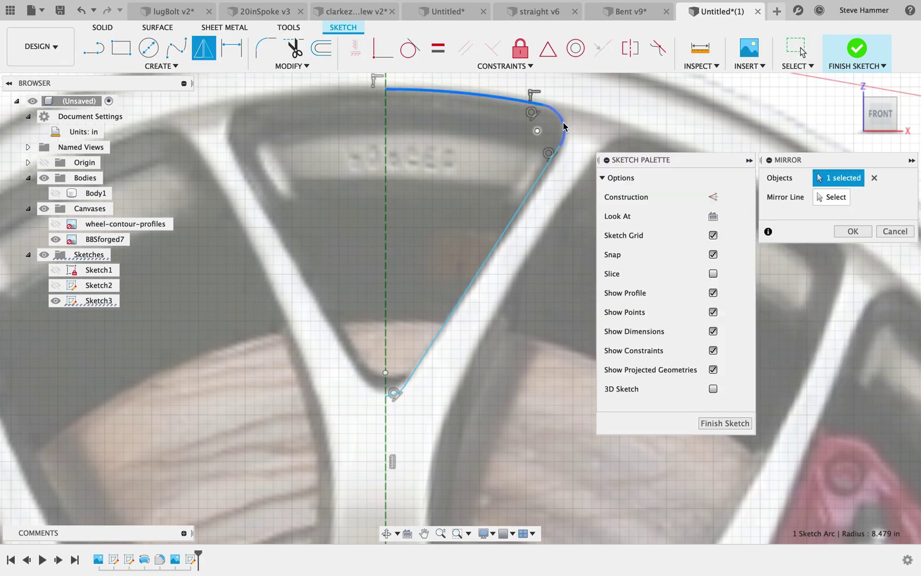
pyautogui.click(535, 189)
pyautogui.click(534, 189)
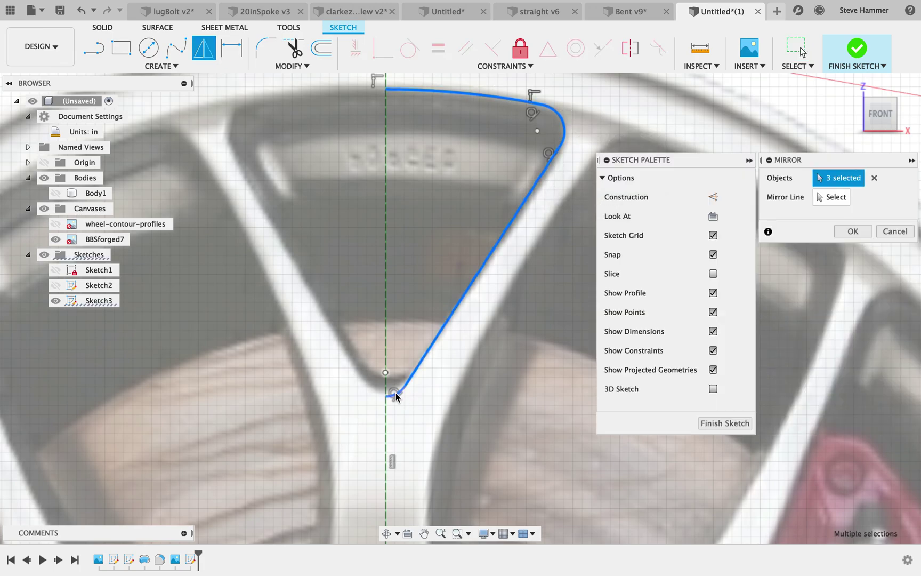
pyautogui.click(395, 395)
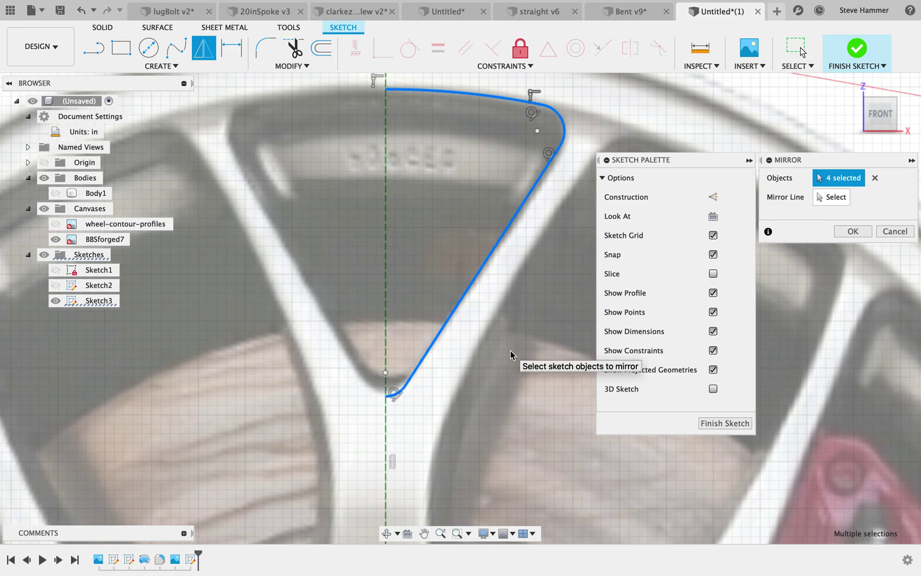
pyautogui.click(826, 198)
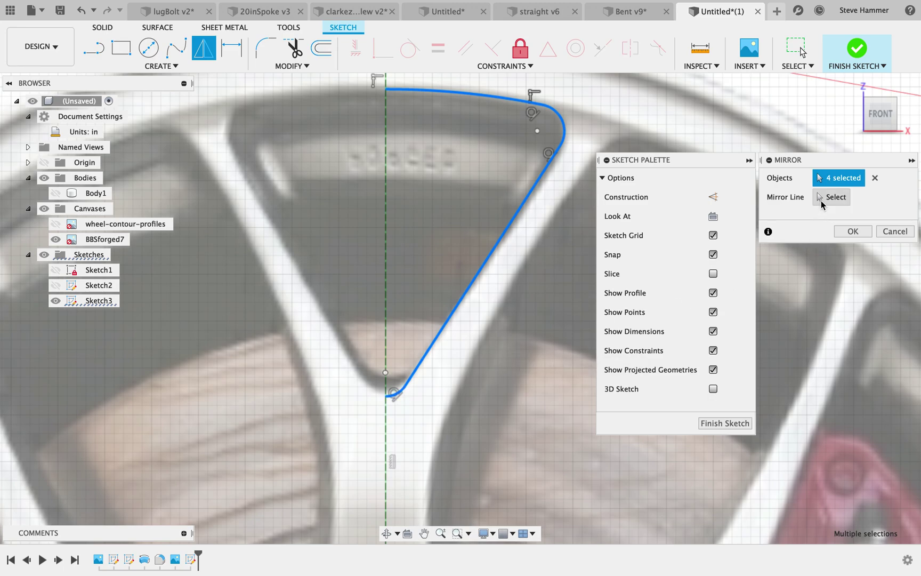
pyautogui.click(387, 195)
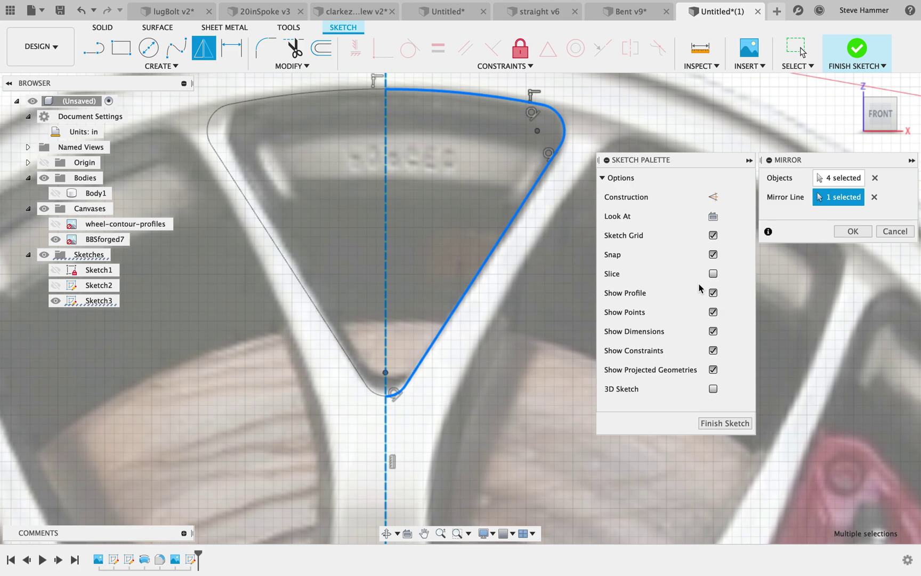
pyautogui.press('Return')
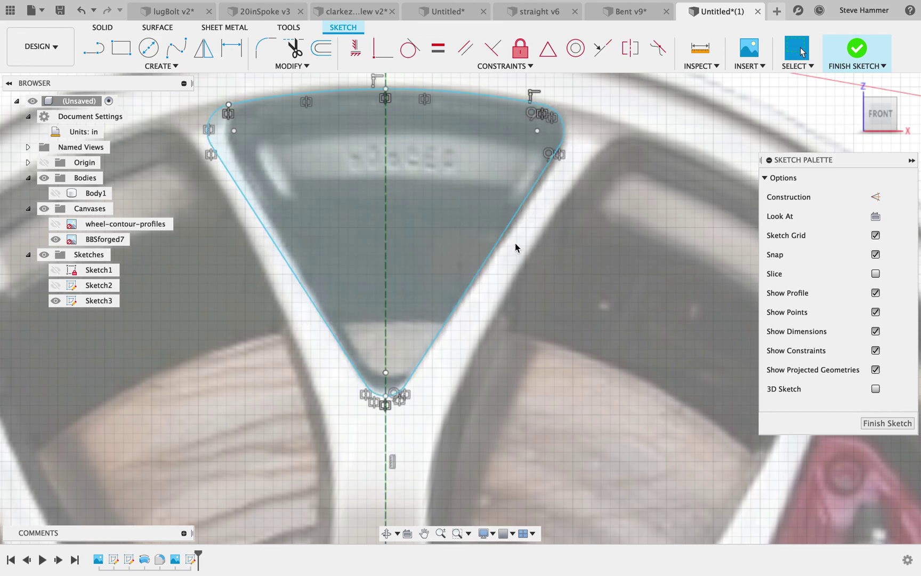
pyautogui.scroll(-8, 514, 242)
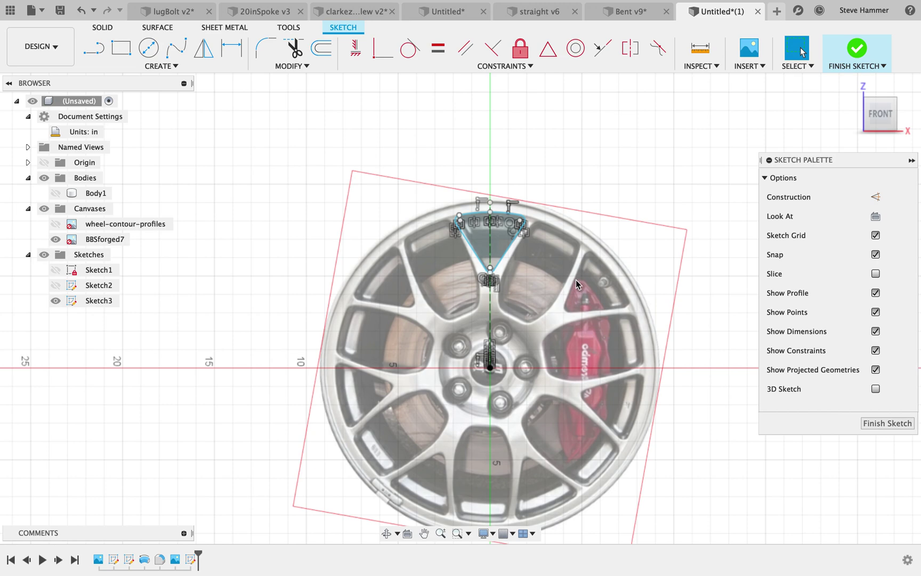
pyautogui.click(510, 250)
# - Start a circular pattern and select the window's lines and arcs as pattern objects
pyautogui.click(170, 66)
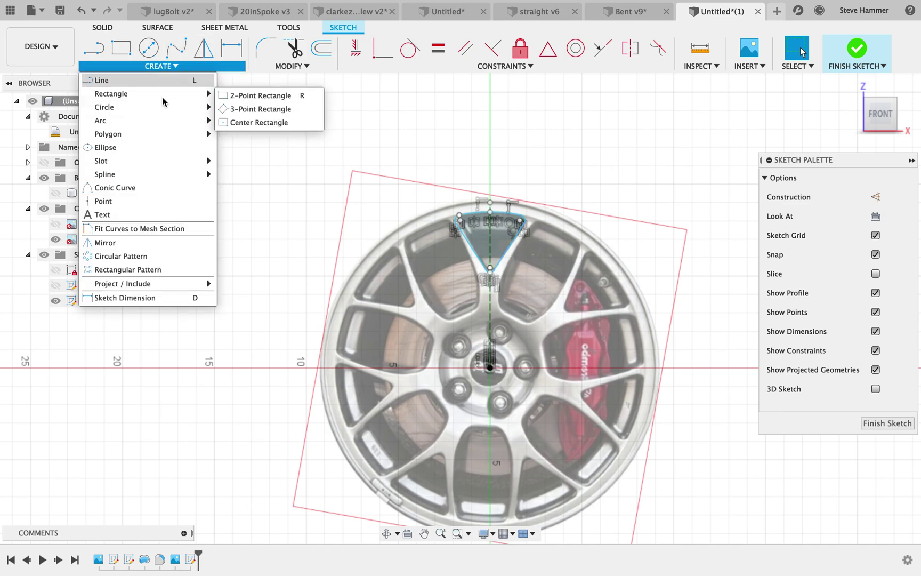
pyautogui.moveTo(160, 107)
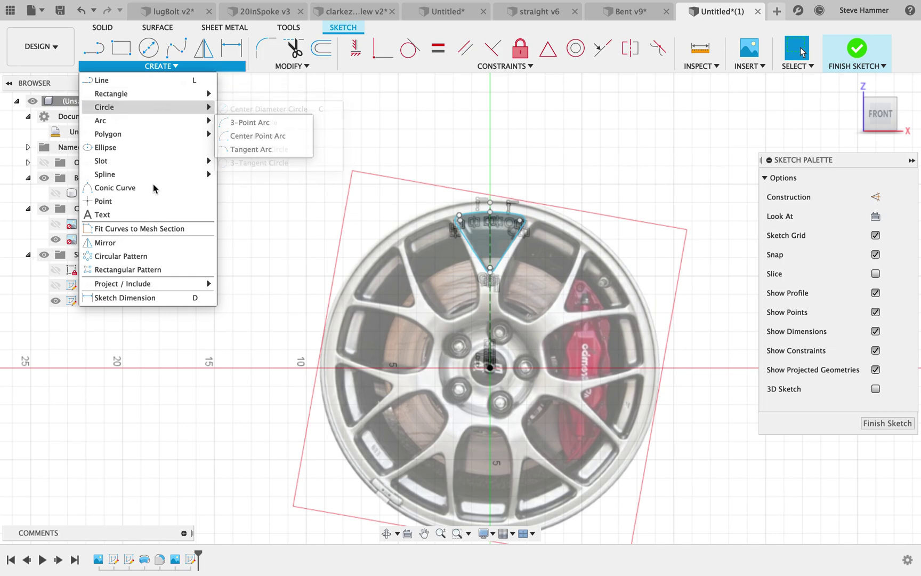
pyautogui.click(120, 256)
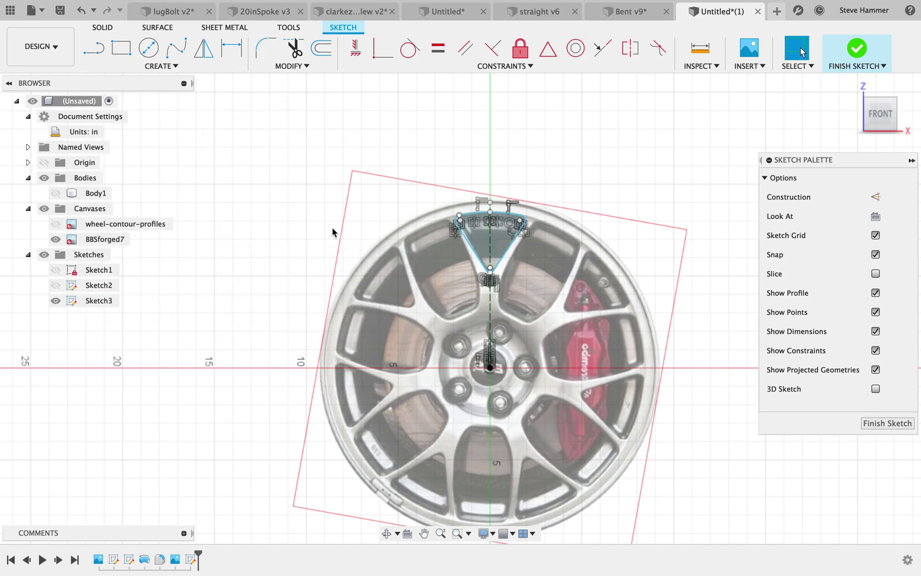
pyautogui.click(469, 245)
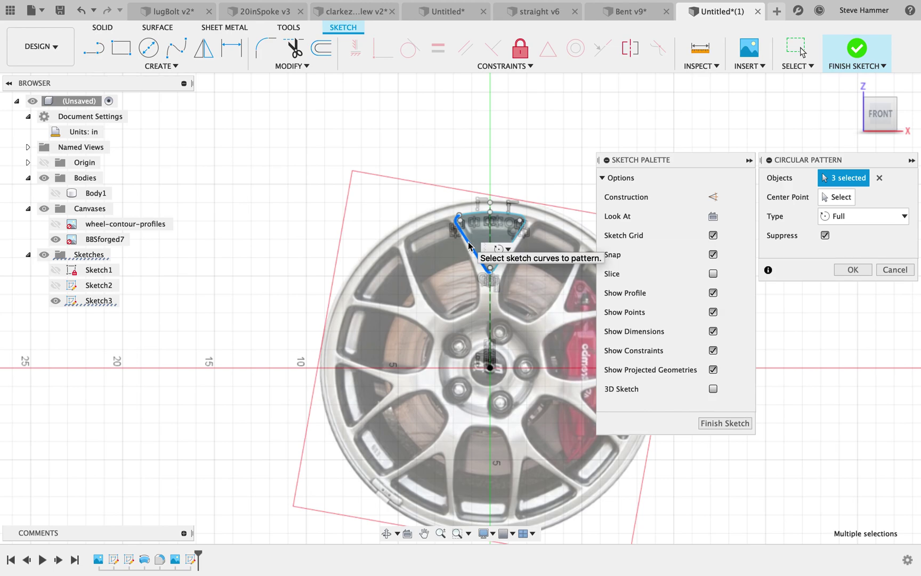
pyautogui.click(508, 215)
pyautogui.click(509, 219)
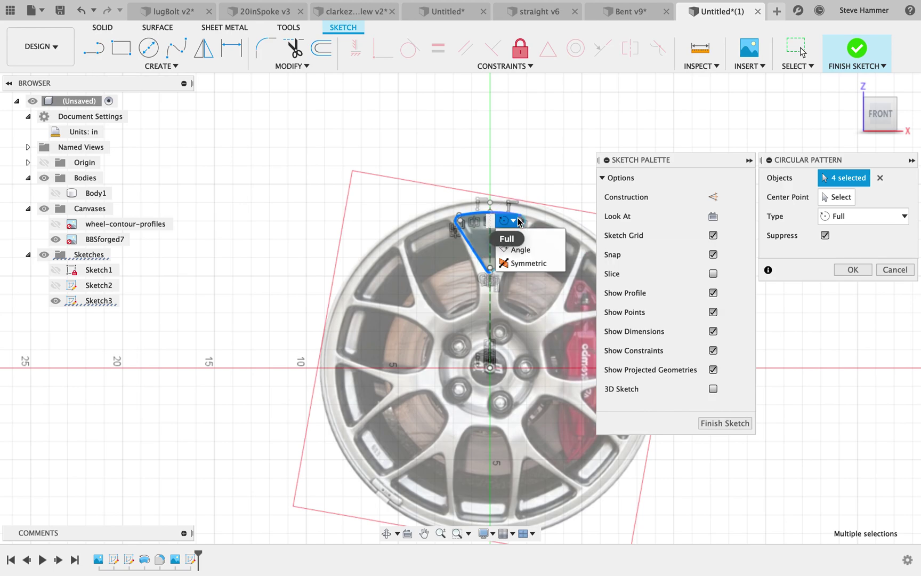
pyautogui.scroll(5, 539, 165)
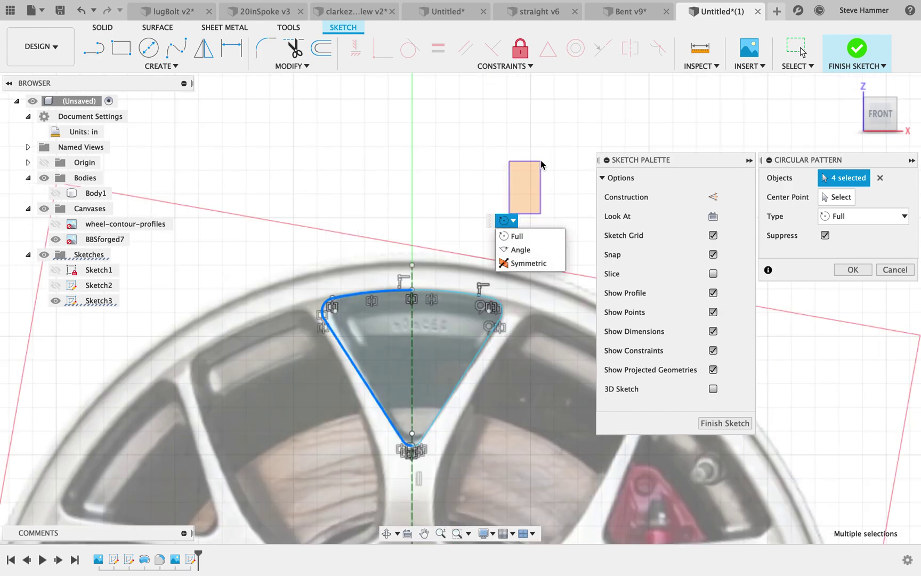
pyautogui.scroll(5, 521, 231)
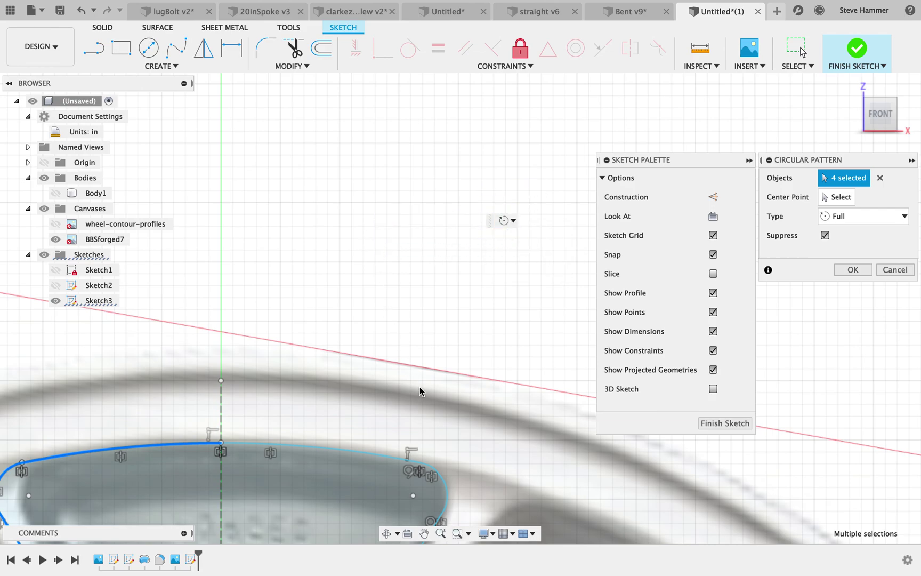
pyautogui.scroll(-8, 421, 387)
pyautogui.click(402, 409)
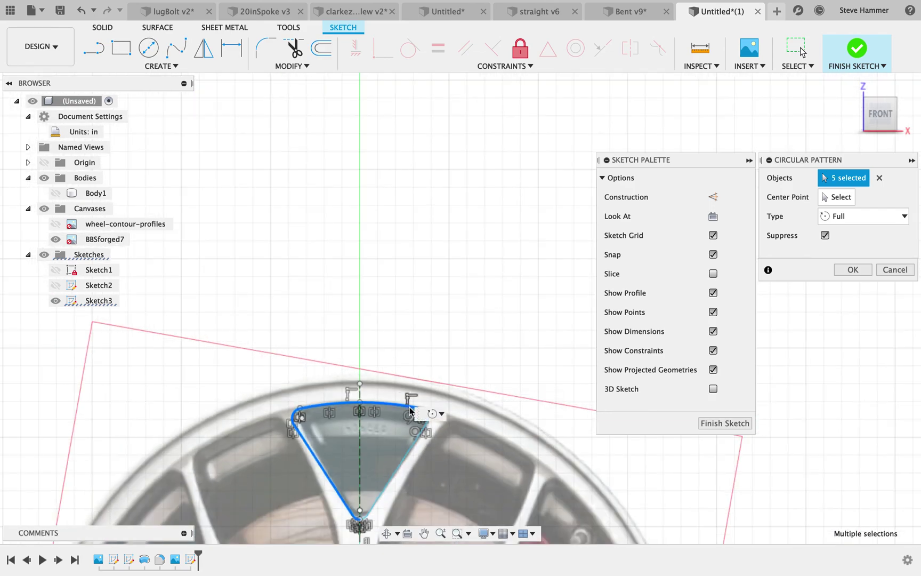
pyautogui.scroll(5, 410, 459)
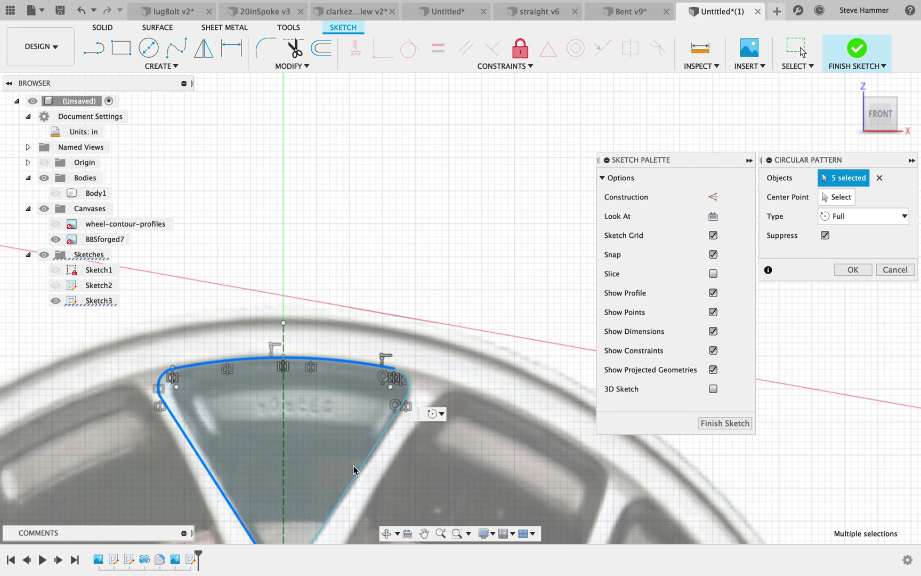
pyautogui.click(397, 417)
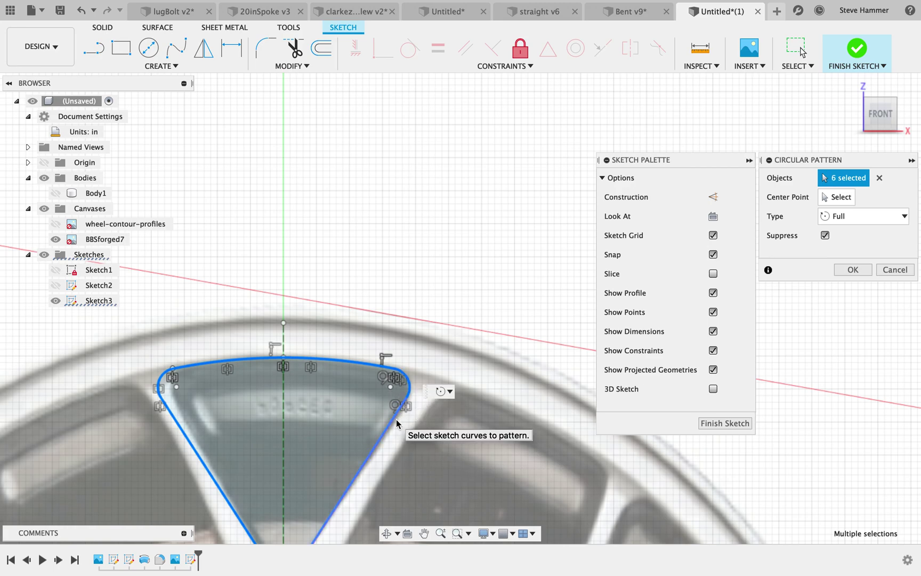
pyautogui.scroll(-2, 302, 427)
pyautogui.moveTo(303, 427); pyautogui.dragTo(389, 143, button='middle')
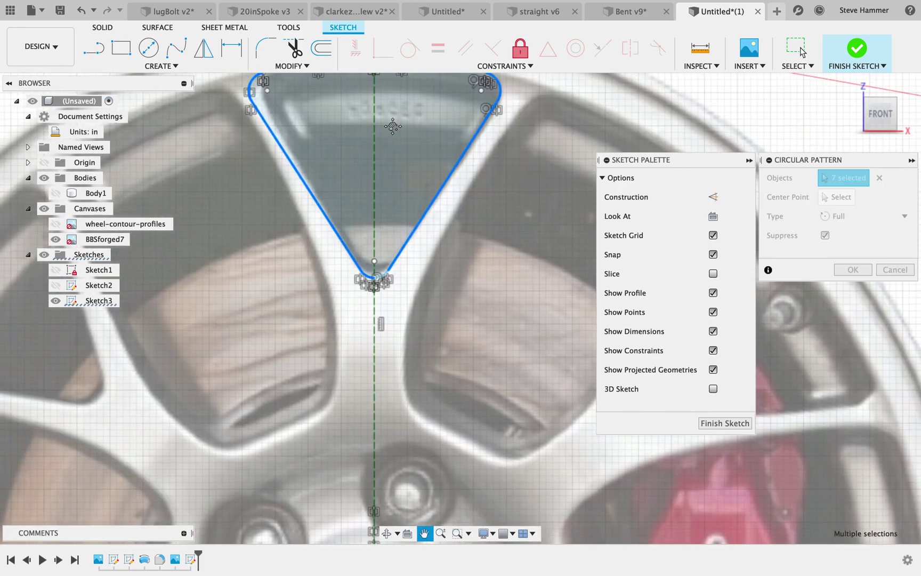
pyautogui.scroll(2, 388, 143)
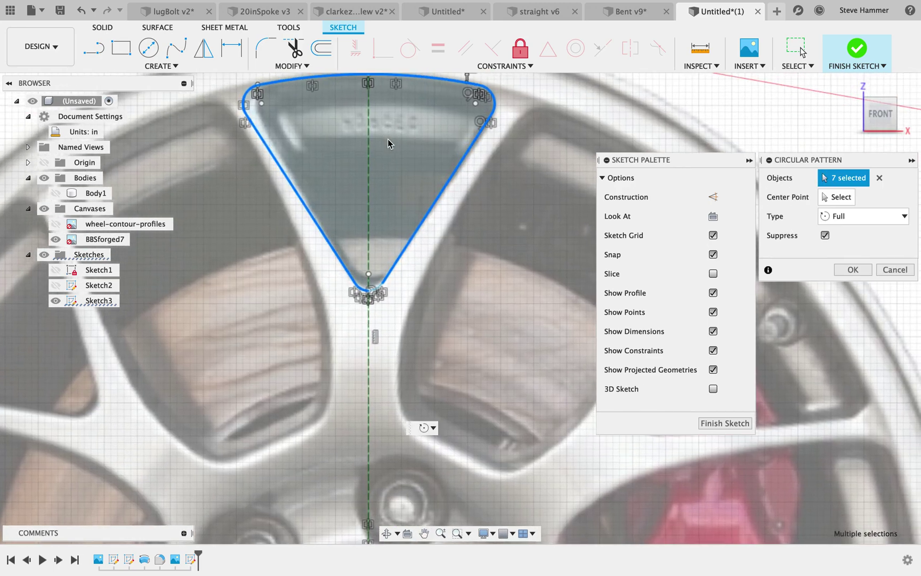
pyautogui.click(378, 291)
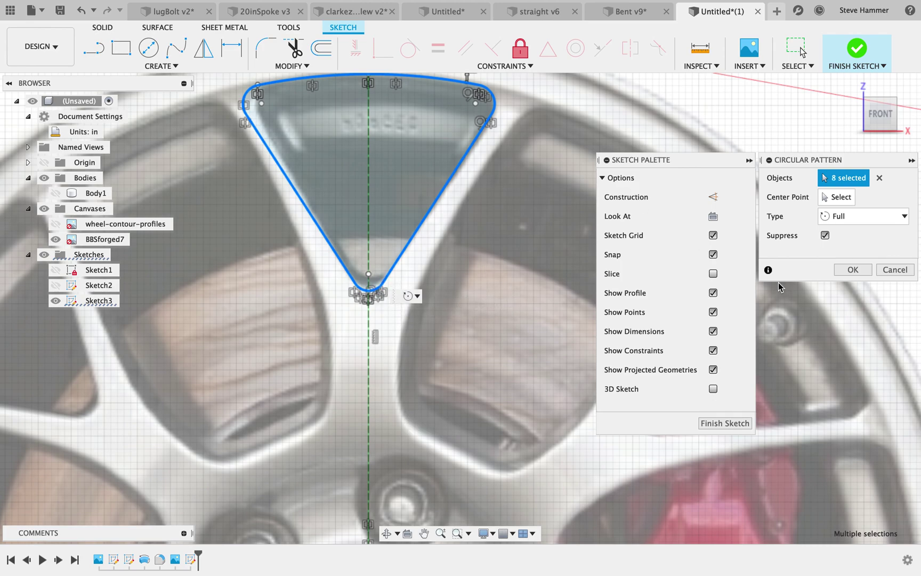
# - Centre the pattern on the wheel origin with a quantity of 7 and confirm it
pyautogui.click(836, 197)
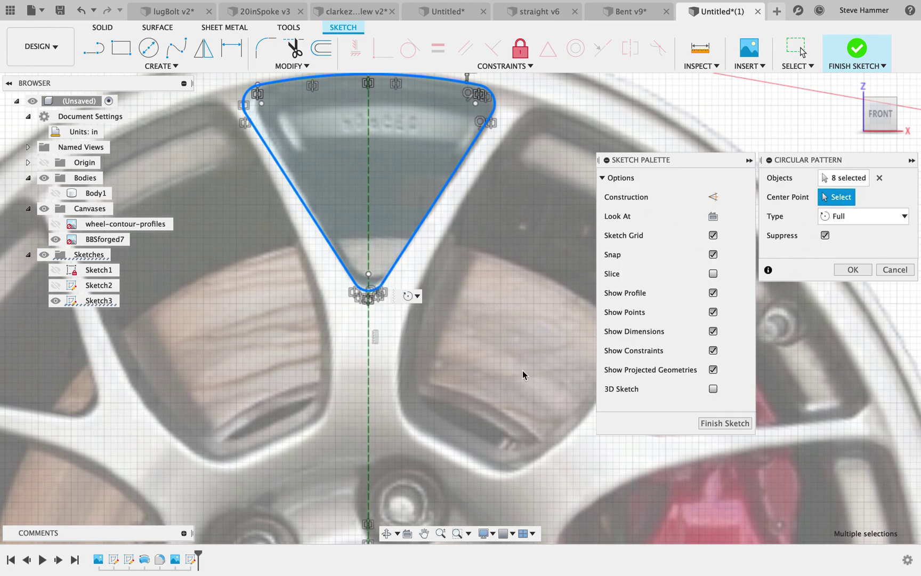
pyautogui.scroll(-5, 521, 375)
pyautogui.moveTo(521, 376); pyautogui.dragTo(474, 172, button='middle')
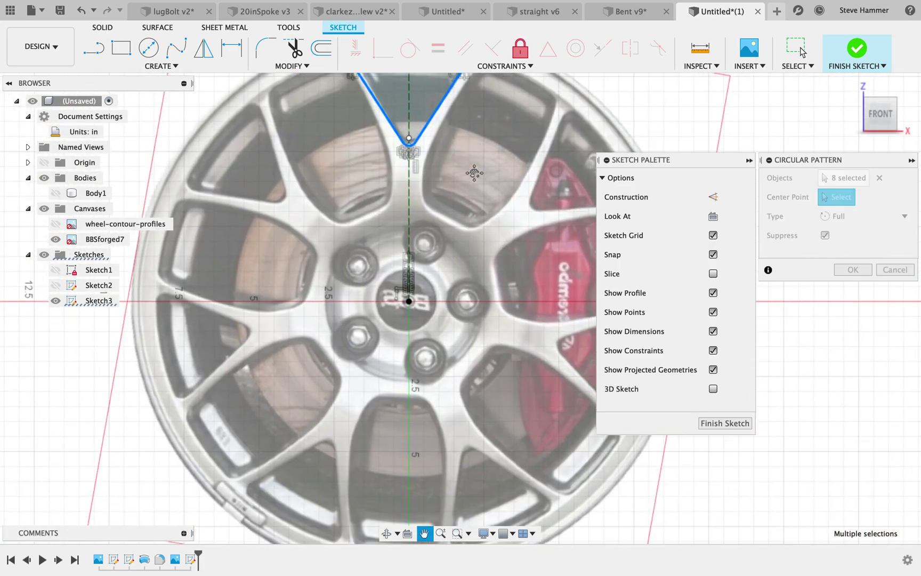
pyautogui.click(409, 287)
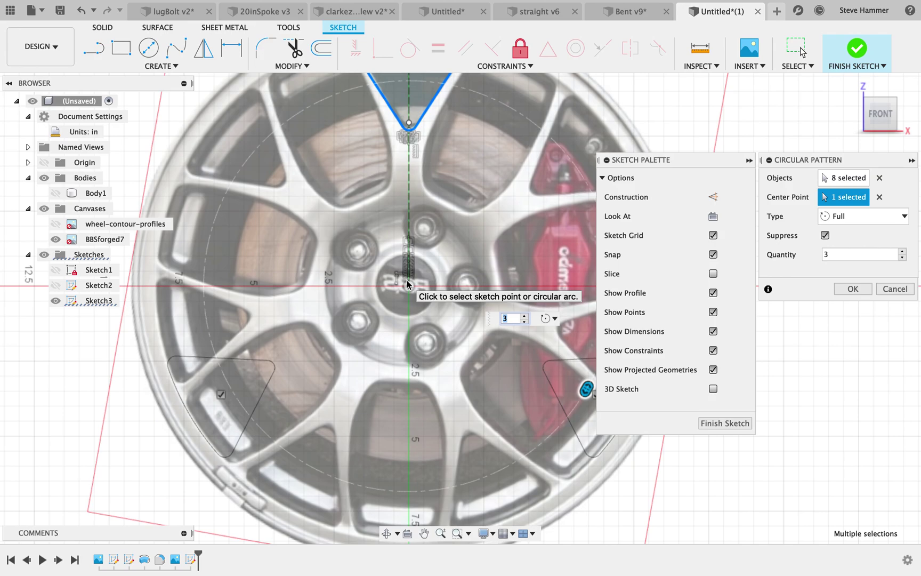
pyautogui.click(523, 315)
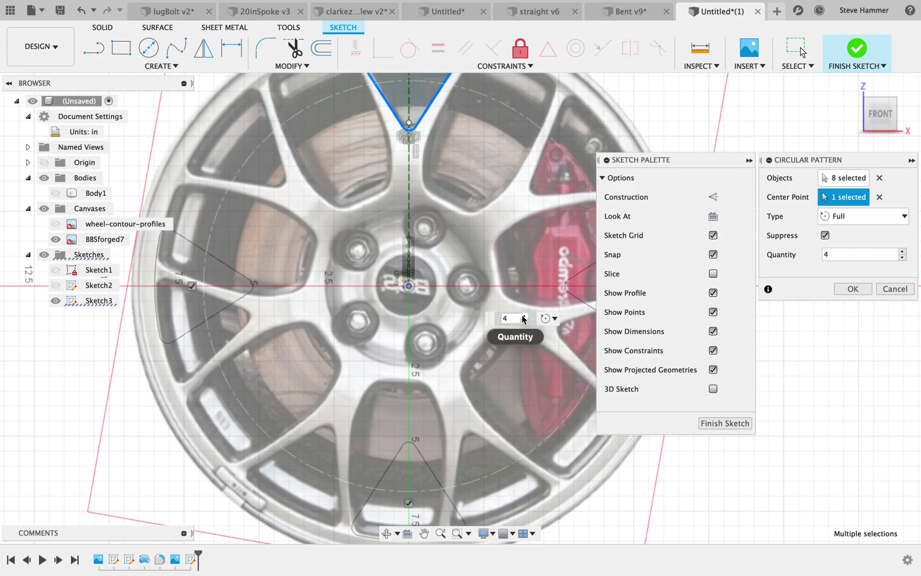
pyautogui.click(523, 315)
pyautogui.click(524, 315)
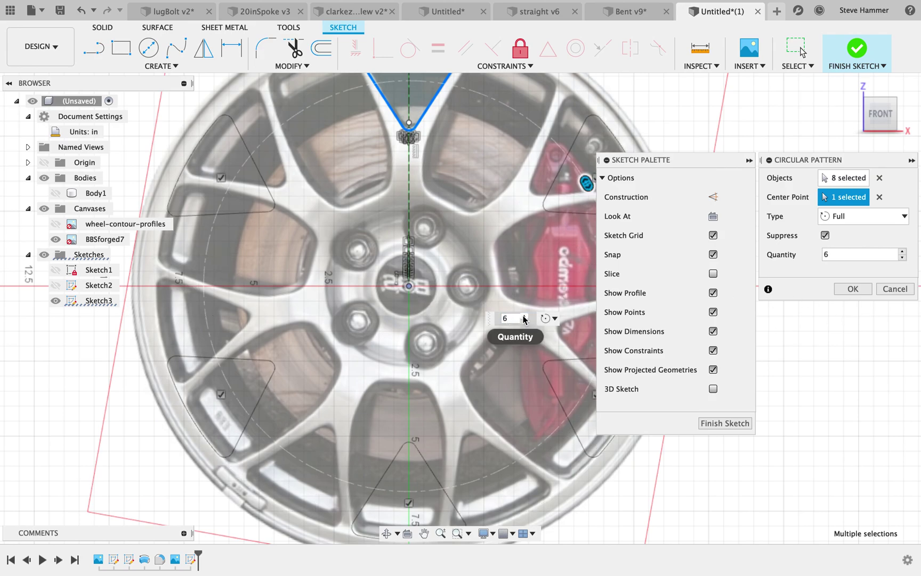
pyautogui.click(523, 316)
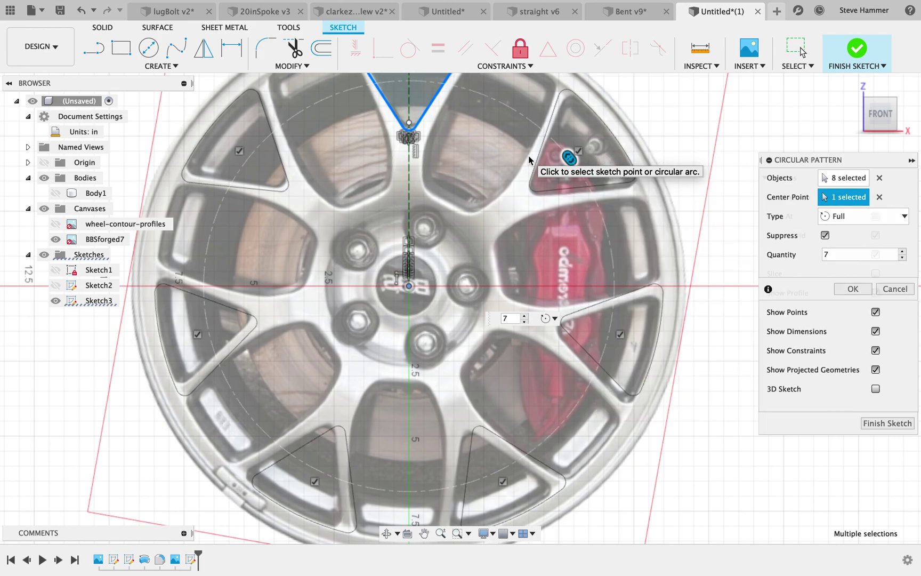
pyautogui.press('Return')
pyautogui.scroll(5, 421, 230)
pyautogui.scroll(-6, 421, 230)
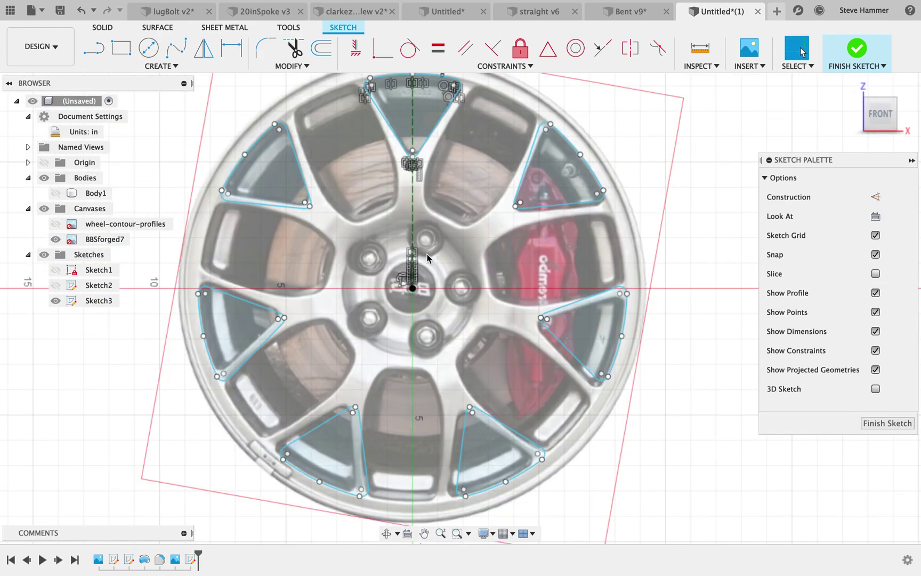
pyautogui.moveTo(430, 367)
pyautogui.mouseDown(button='middle')
pyautogui.moveTo(455, 195)
pyautogui.moveTo(396, 386)
pyautogui.moveTo(400, 285)
pyautogui.mouseUp(button='middle')
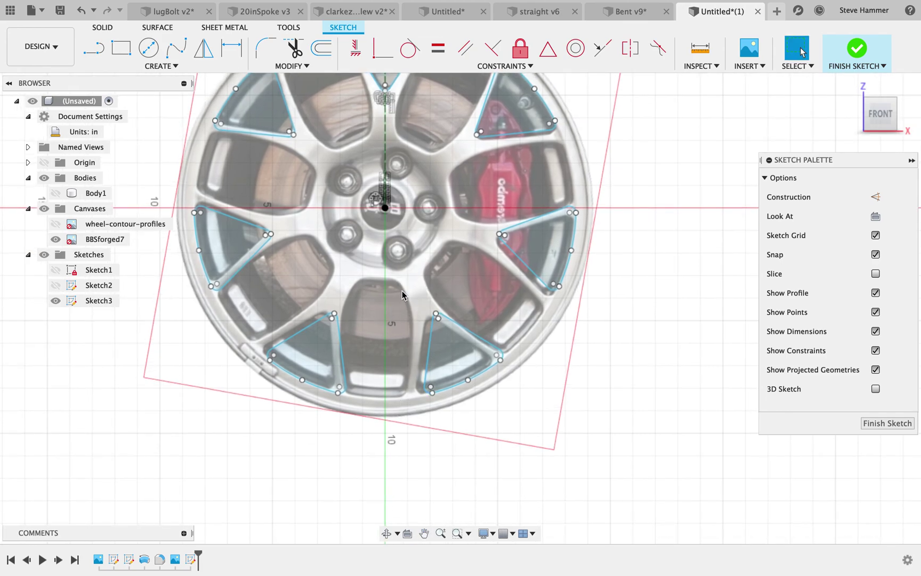
pyautogui.scroll(2, 403, 295)
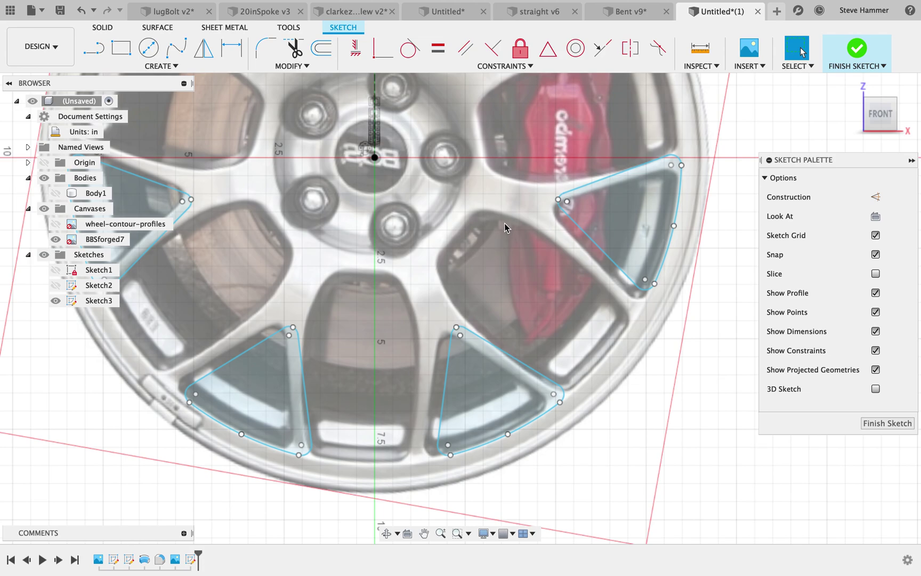
# - Draw a 6.455 in hub circle and a 16.825 in rim circle at the wheel centre
pyautogui.press('c')
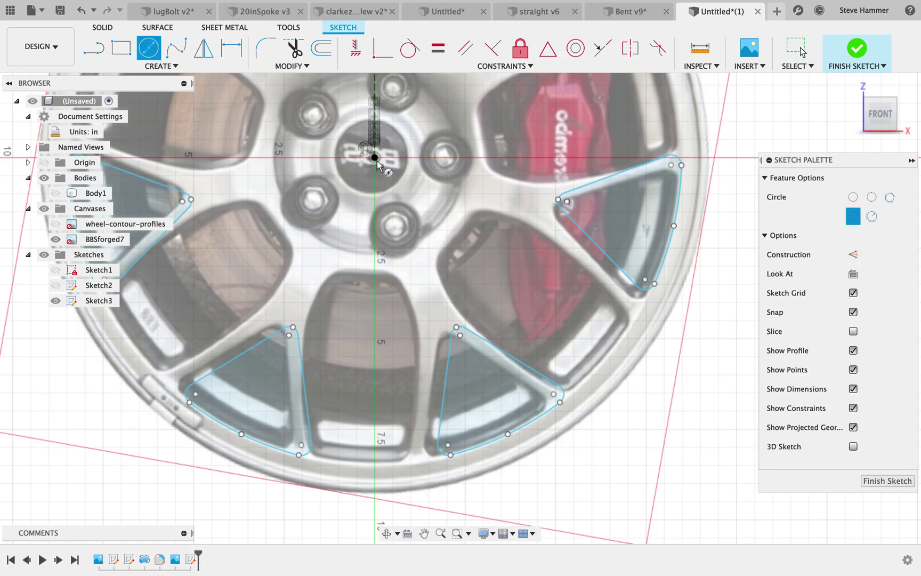
pyautogui.click(375, 157)
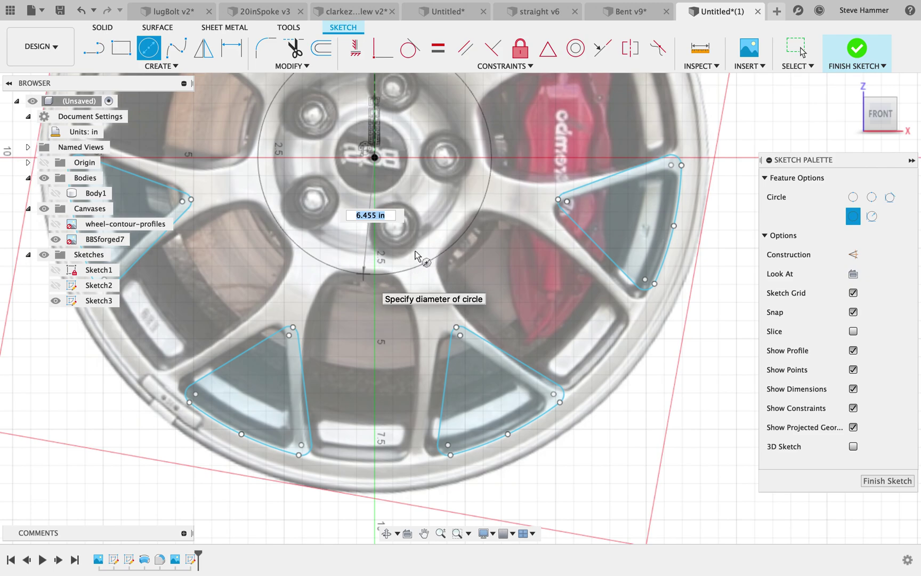
pyautogui.press('Return')
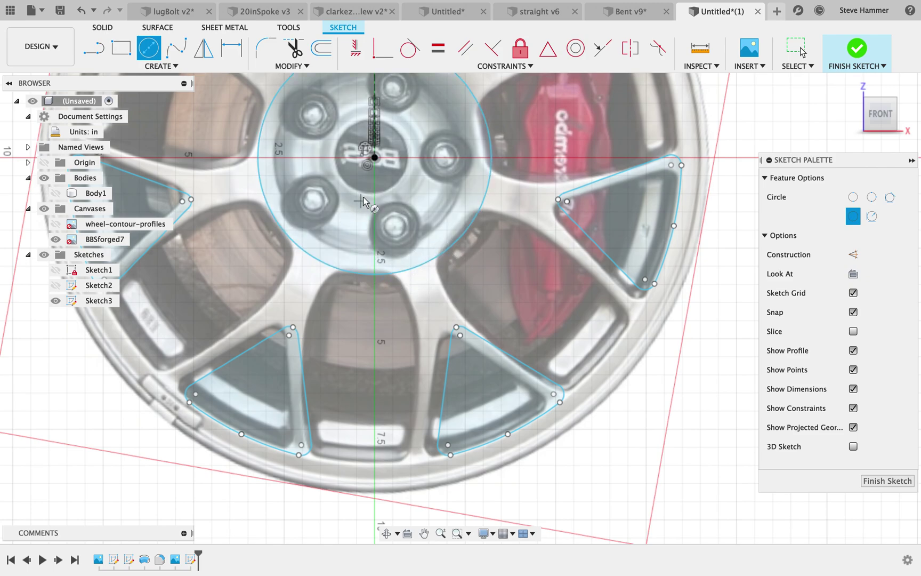
pyautogui.click(374, 158)
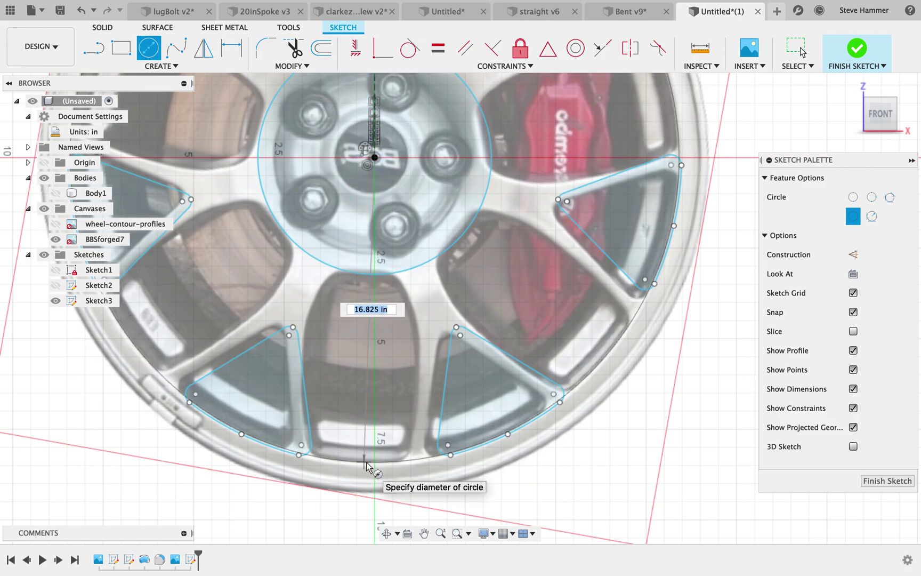
pyautogui.click(366, 463)
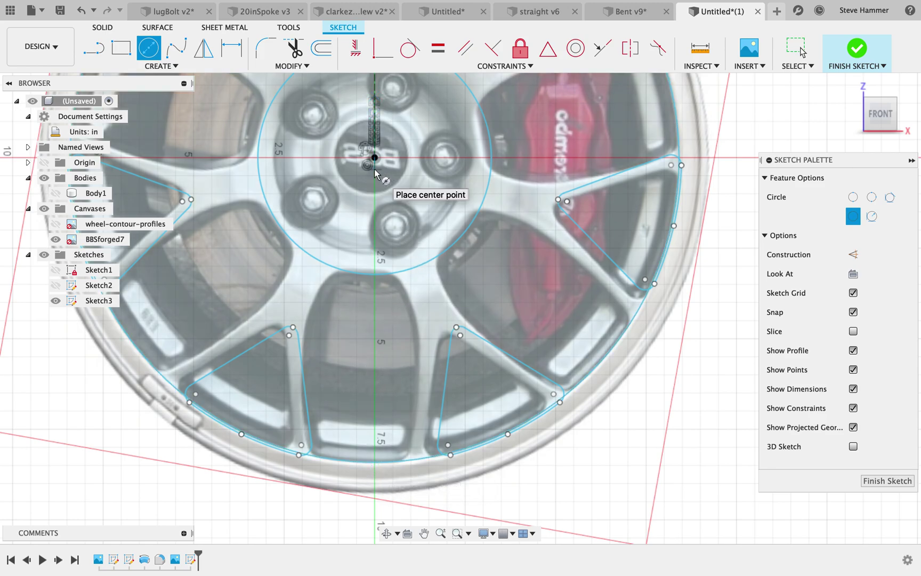
# - Draw a 9.803 in vertical line down from the wheel centre and make it construction
pyautogui.press('l')
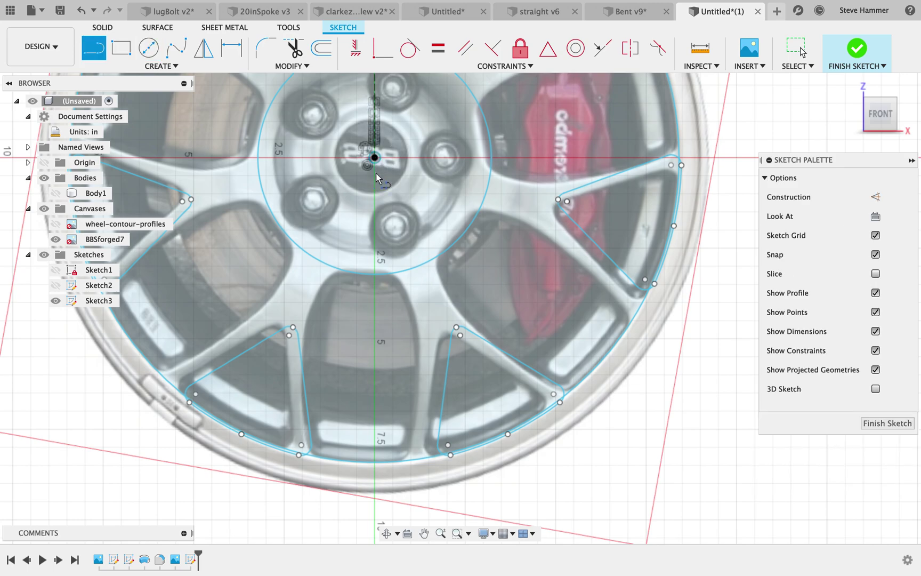
pyautogui.click(375, 158)
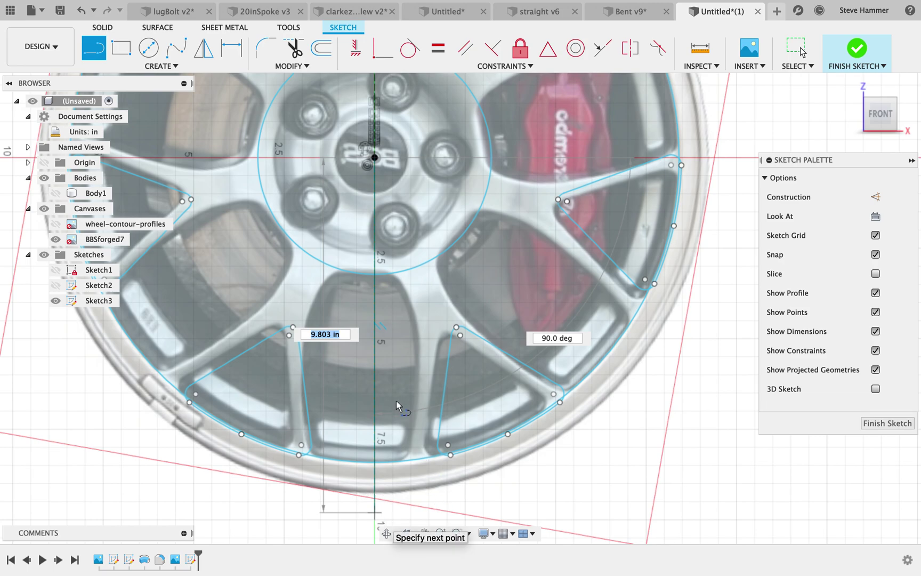
pyautogui.press('Return')
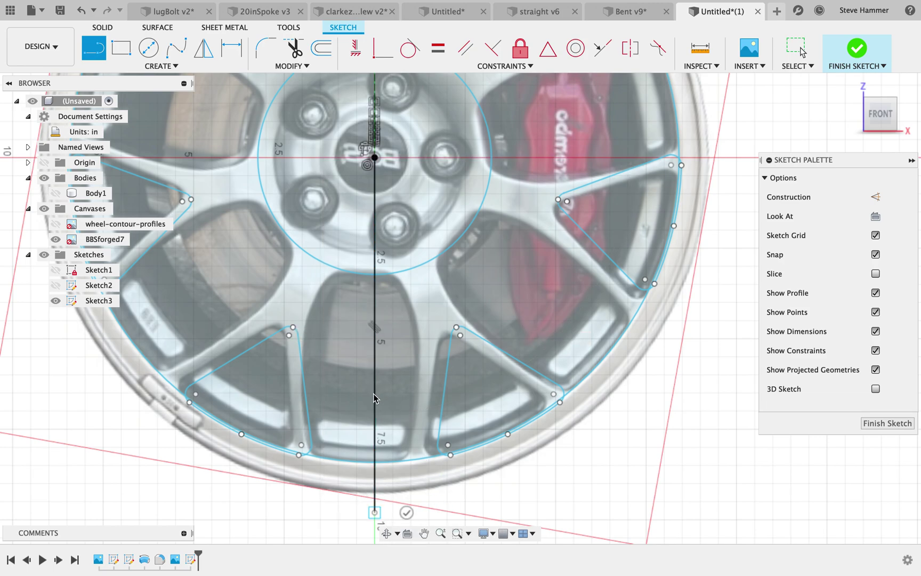
pyautogui.press('Escape')
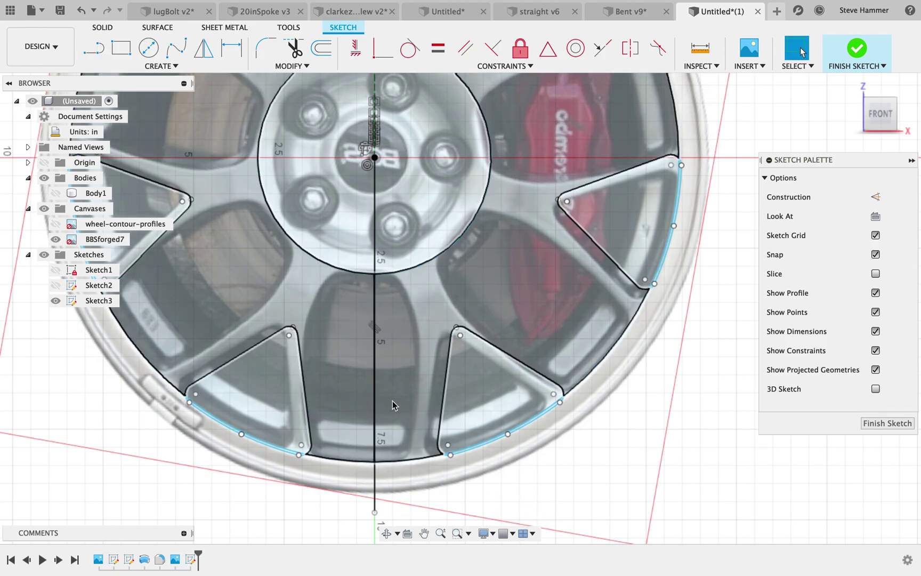
pyautogui.click(375, 396)
pyautogui.press('x')
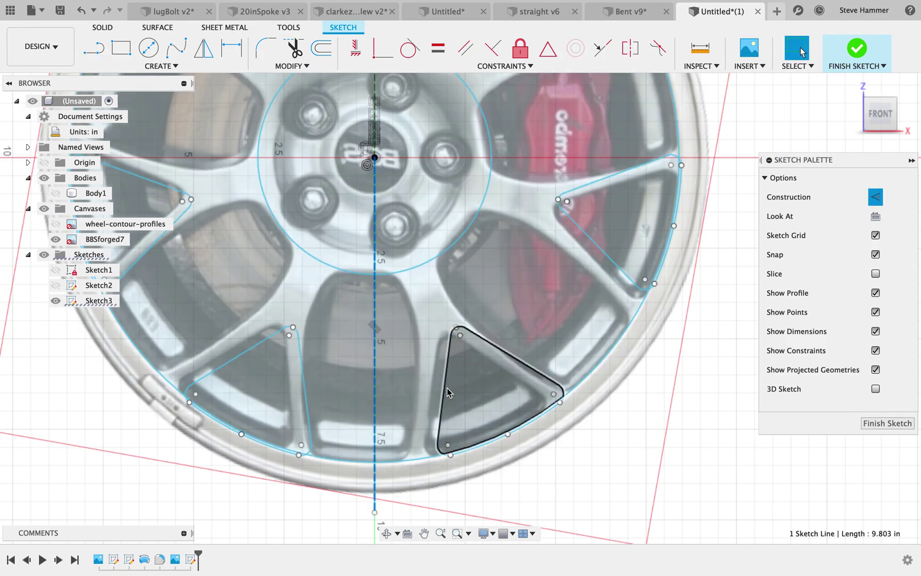
pyautogui.click(616, 464)
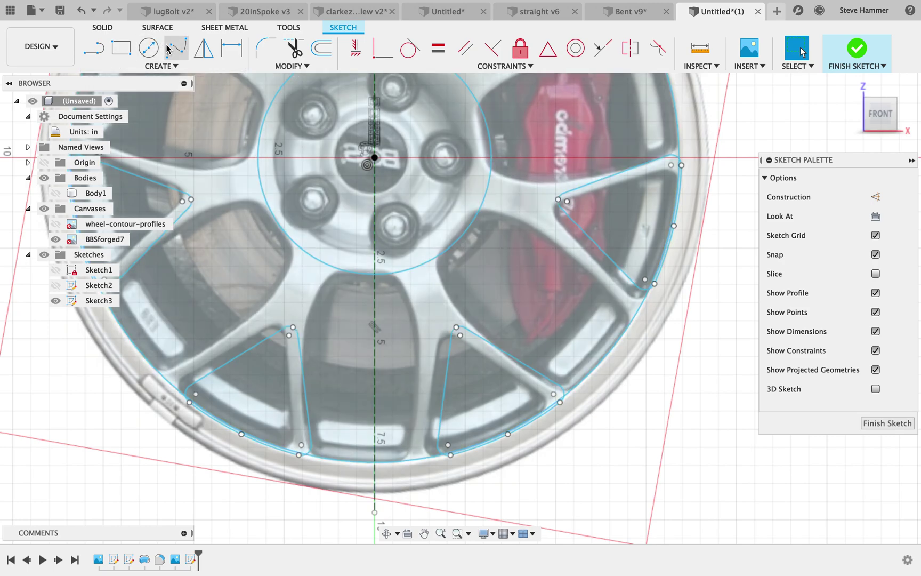
pyautogui.click(98, 51)
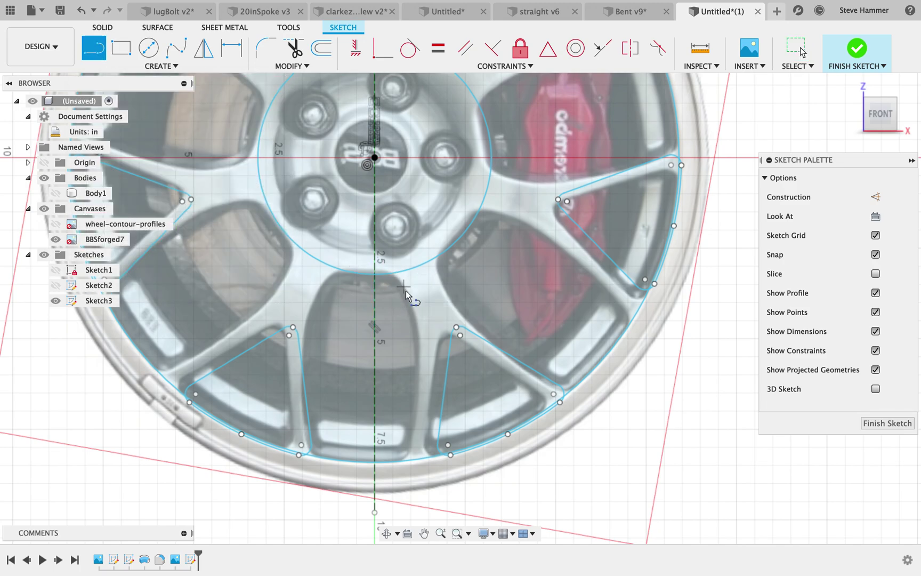
# - Trace a two-segment line along the lower spoke's edge from the hub down to the rim
pyautogui.click(403, 286)
pyautogui.click(422, 335)
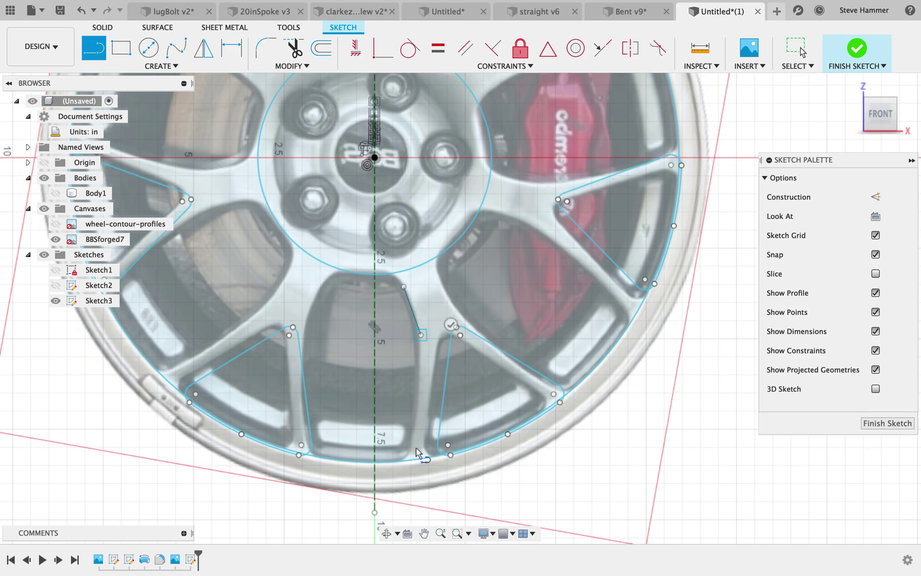
pyautogui.click(413, 445)
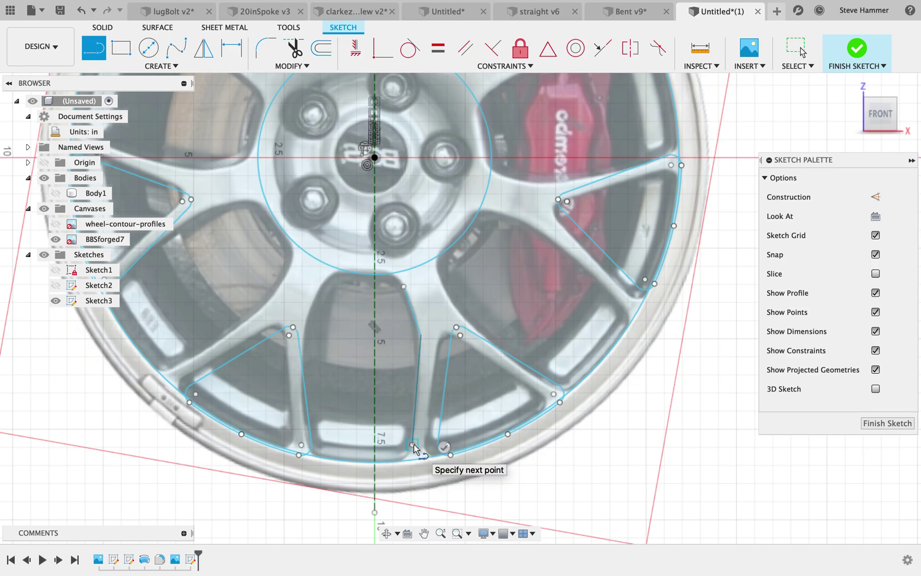
pyautogui.press('Escape')
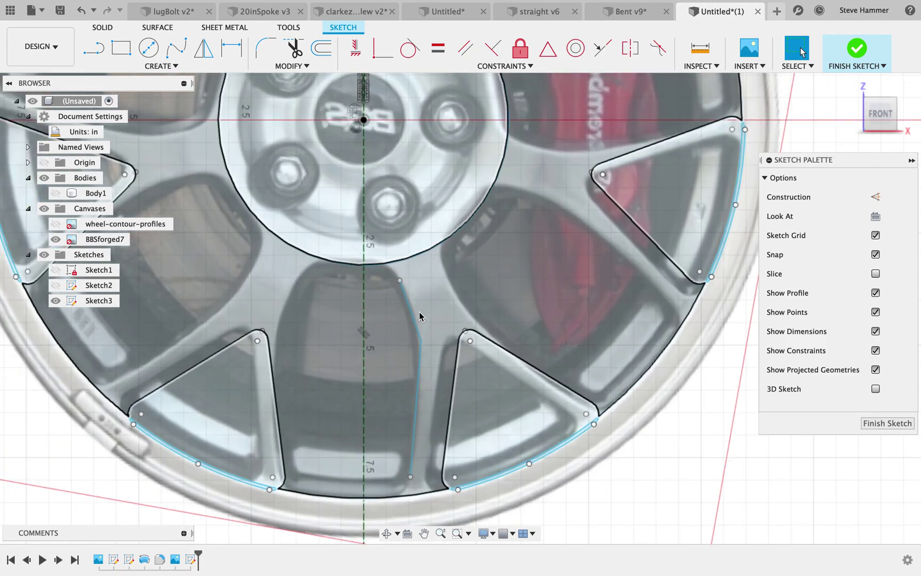
pyautogui.scroll(4, 418, 309)
pyautogui.click(264, 42)
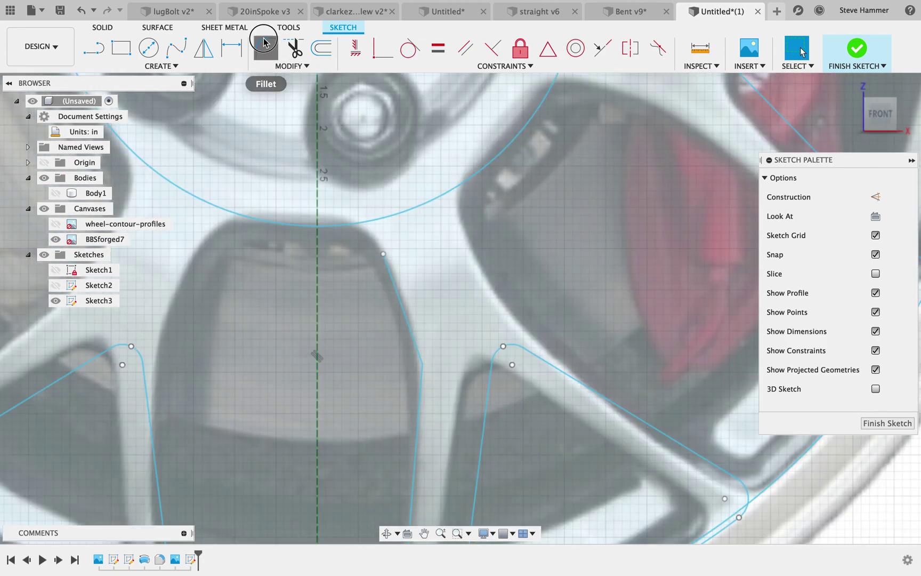
# - Round the corner between the two new segments with a 2.45 in fillet
pyautogui.click(421, 366)
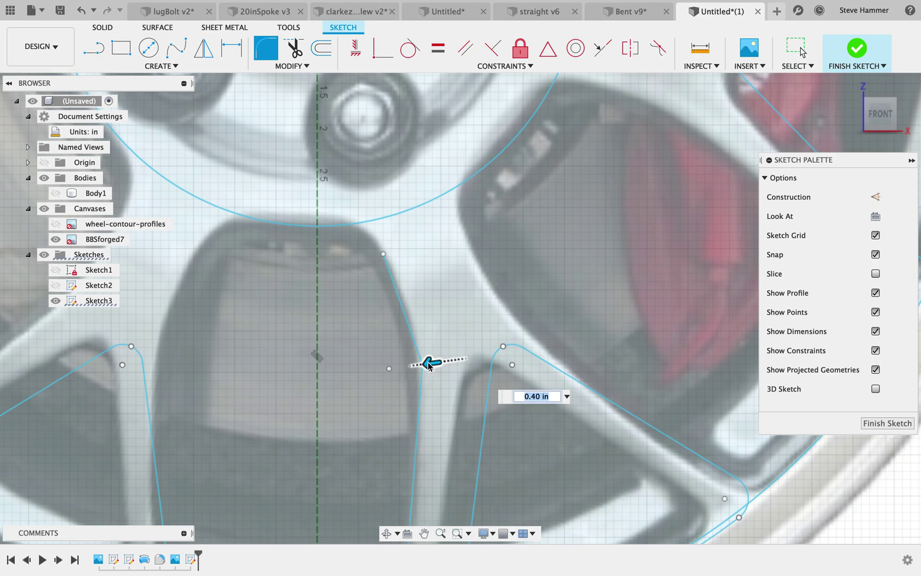
pyautogui.moveTo(428, 364); pyautogui.dragTo(427, 364)
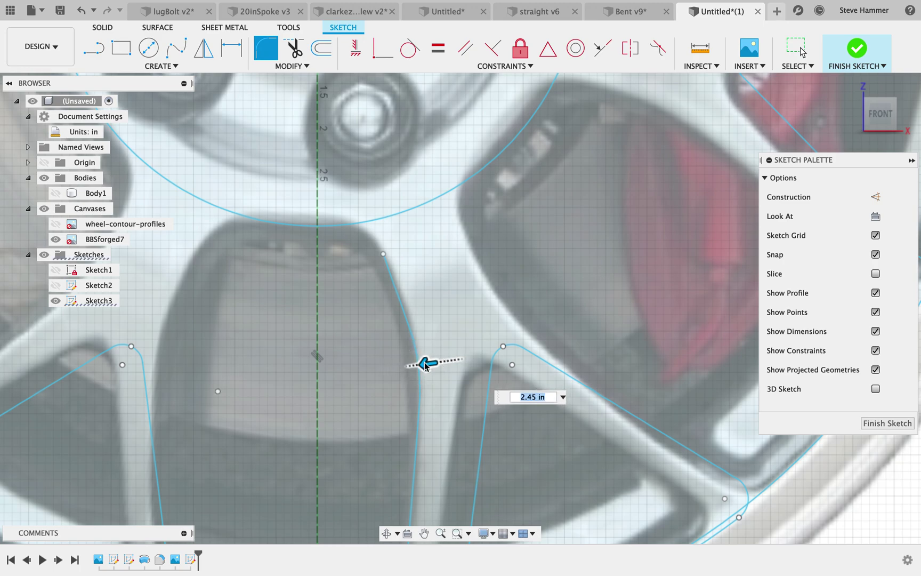
pyautogui.press('Return')
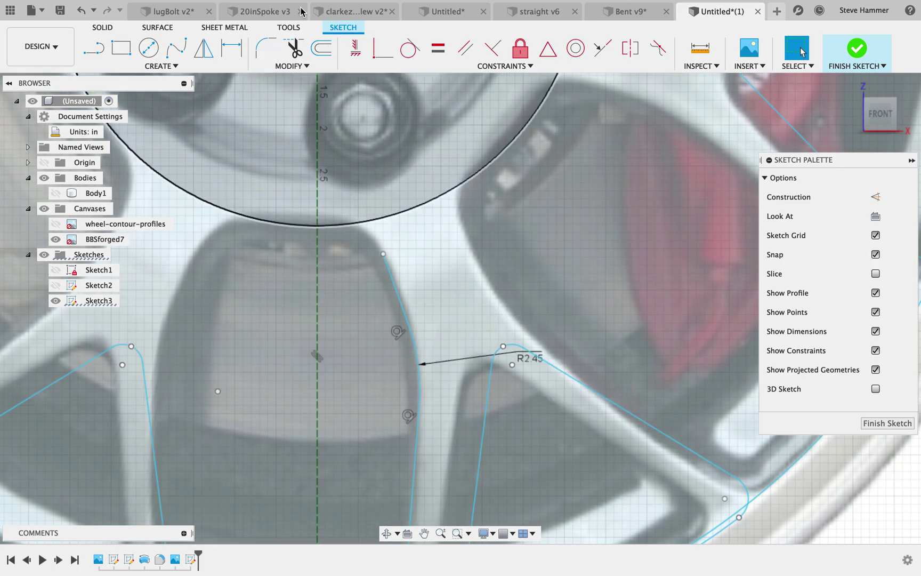
# - Draw a short line segment from the lower spoke outline's end point
pyautogui.click(93, 48)
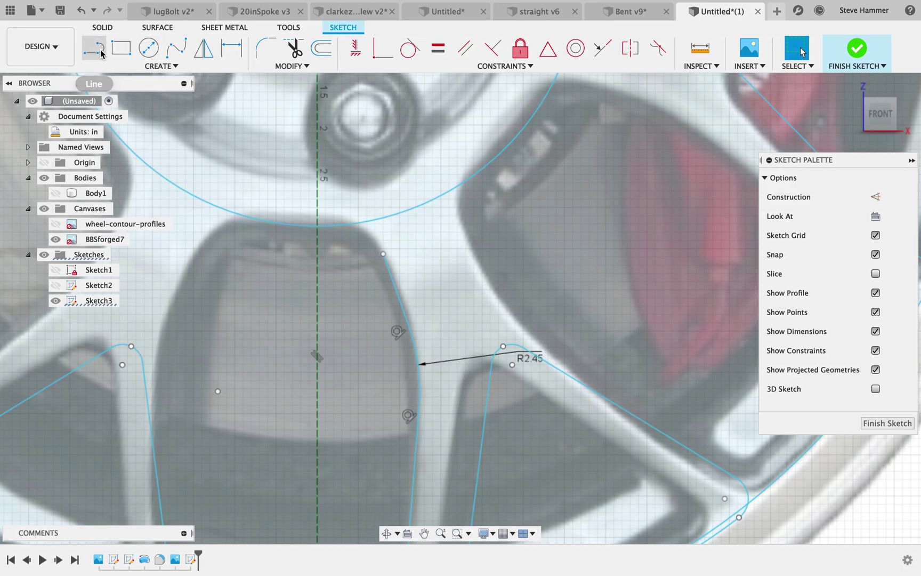
pyautogui.click(383, 254)
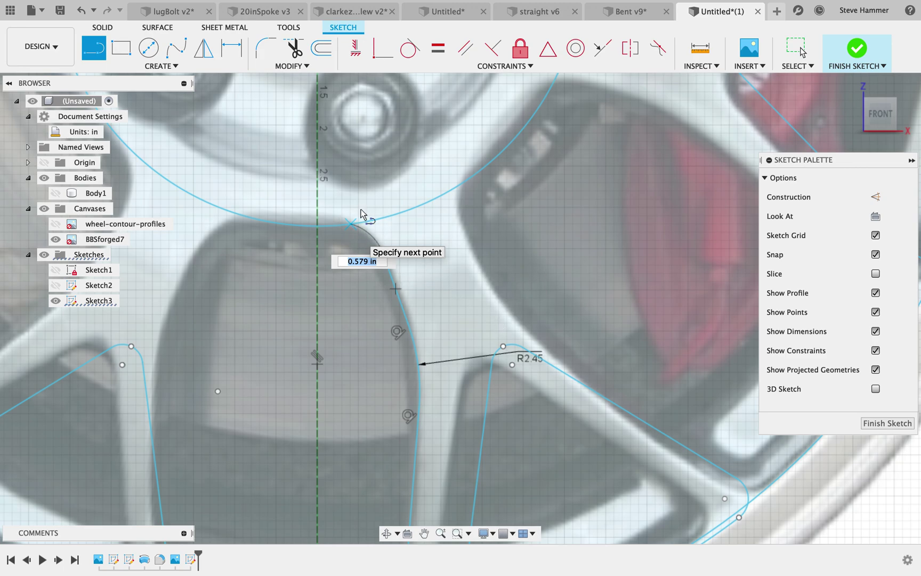
pyautogui.press('Escape')
pyautogui.scroll(5, 493, 325)
pyautogui.scroll(-4, 489, 330)
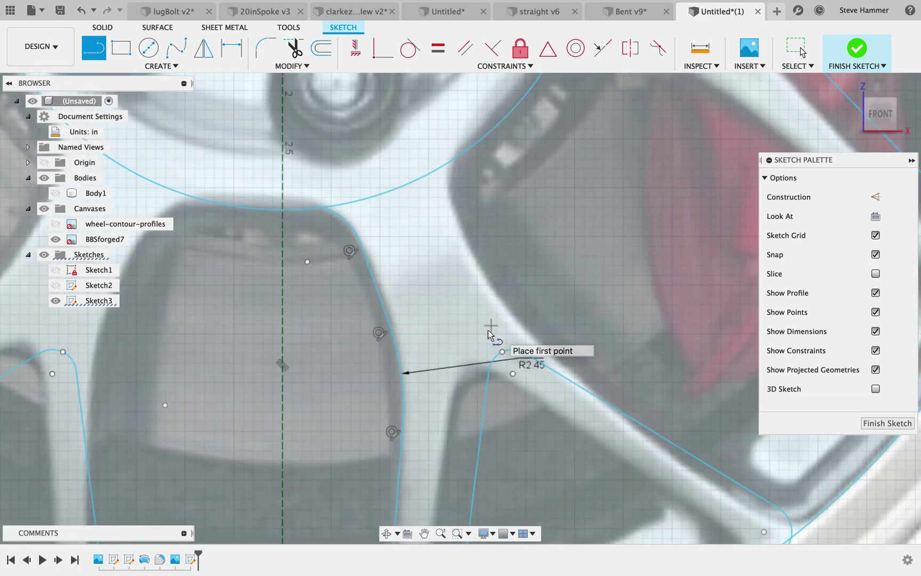
pyautogui.scroll(-3, 488, 330)
pyautogui.moveTo(464, 399); pyautogui.dragTo(497, 346, button='middle')
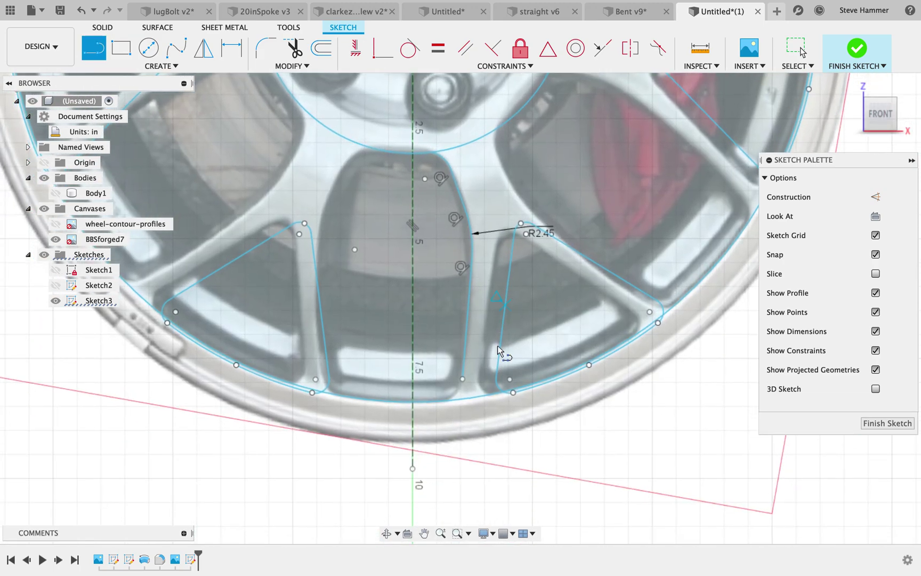
pyautogui.click(463, 379)
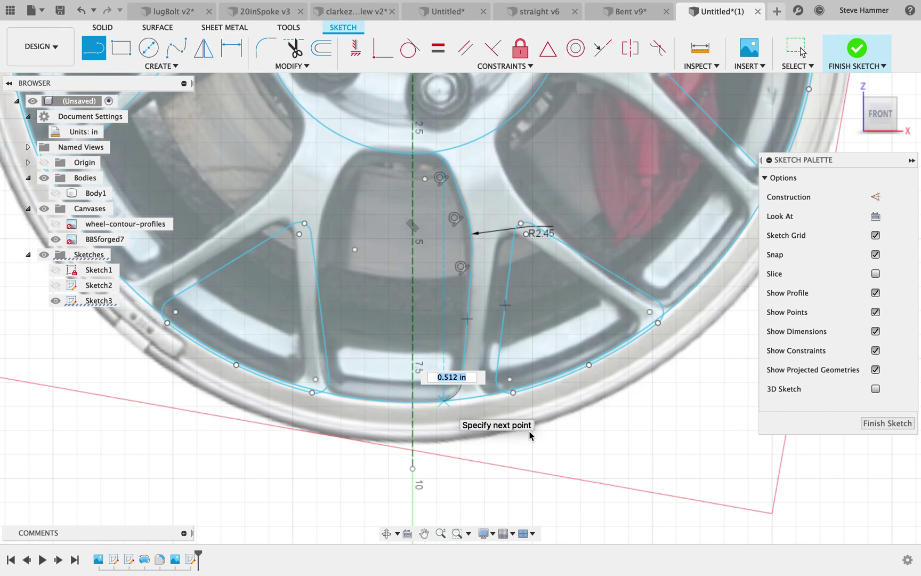
pyautogui.press('Return')
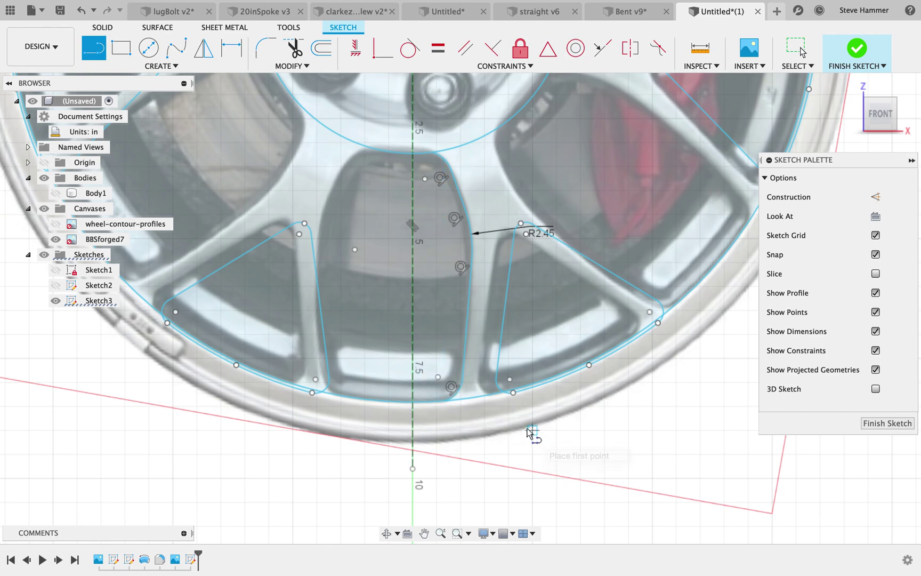
pyautogui.press('t')
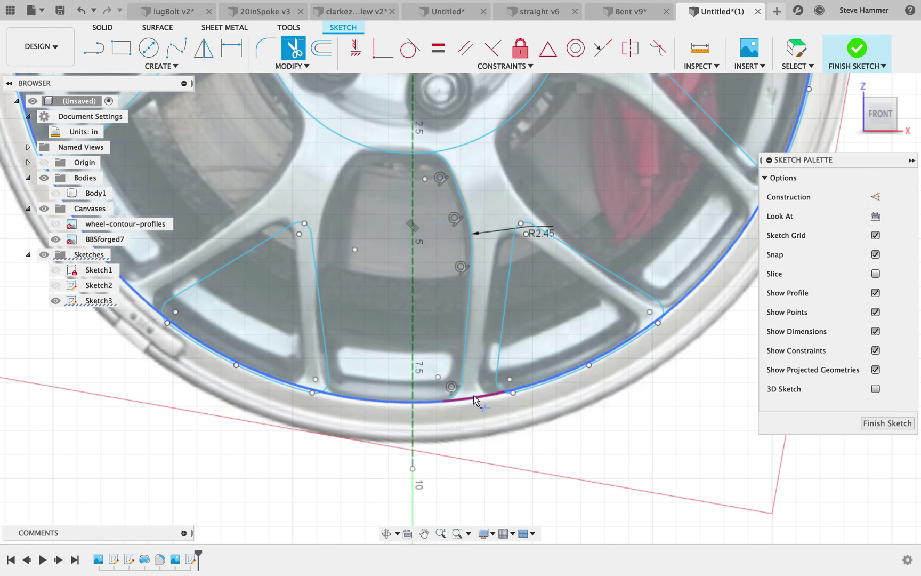
# - Trim away the rim circle sections around the lower and left spoke windows
pyautogui.click(621, 316)
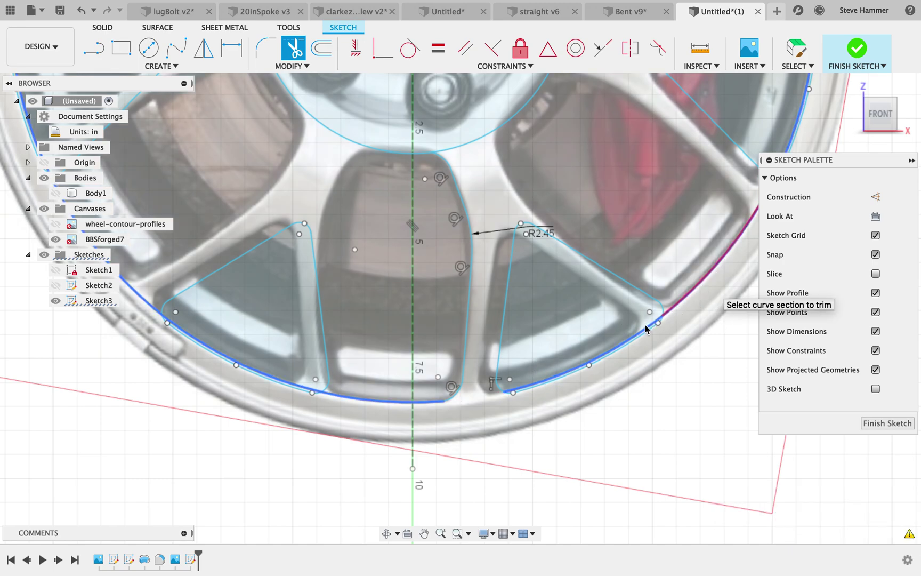
pyautogui.click(582, 384)
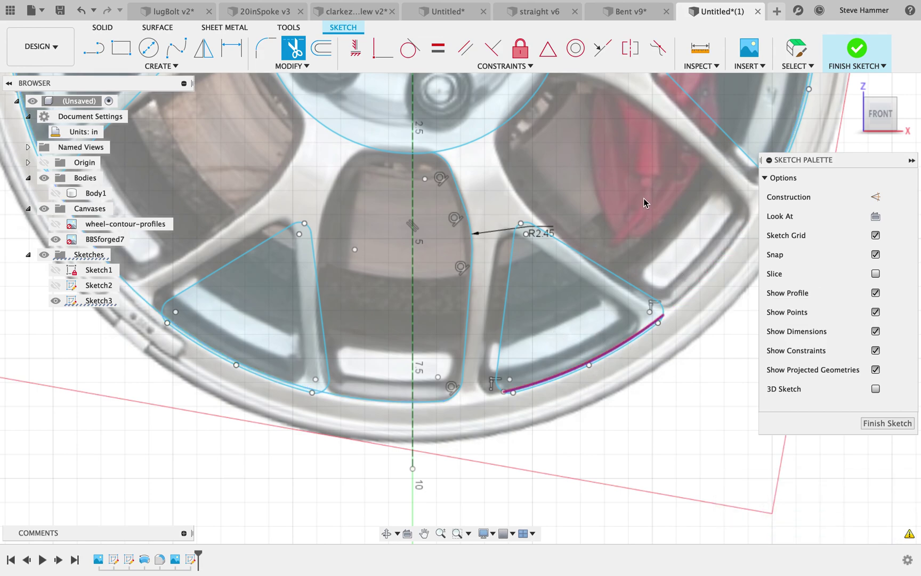
pyautogui.click(590, 364)
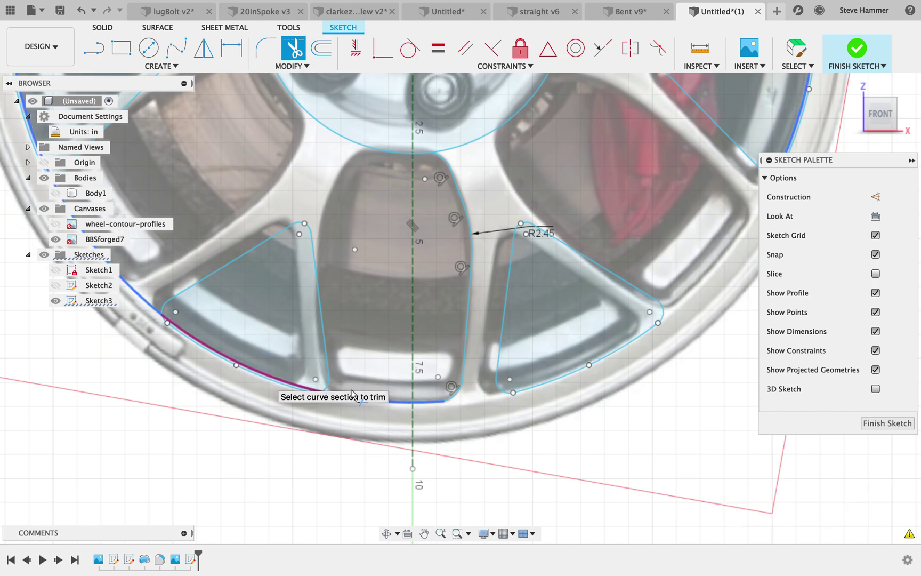
pyautogui.click(370, 403)
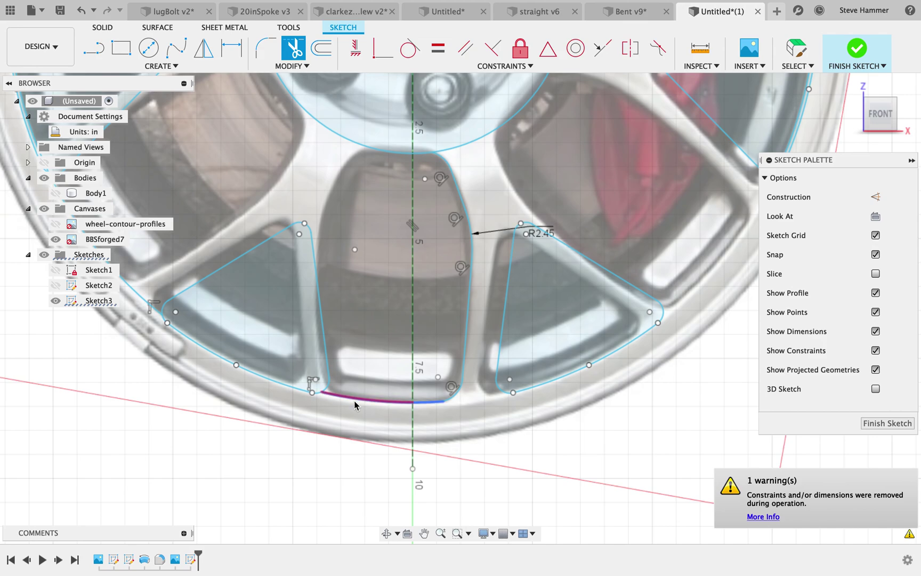
pyautogui.click(377, 201)
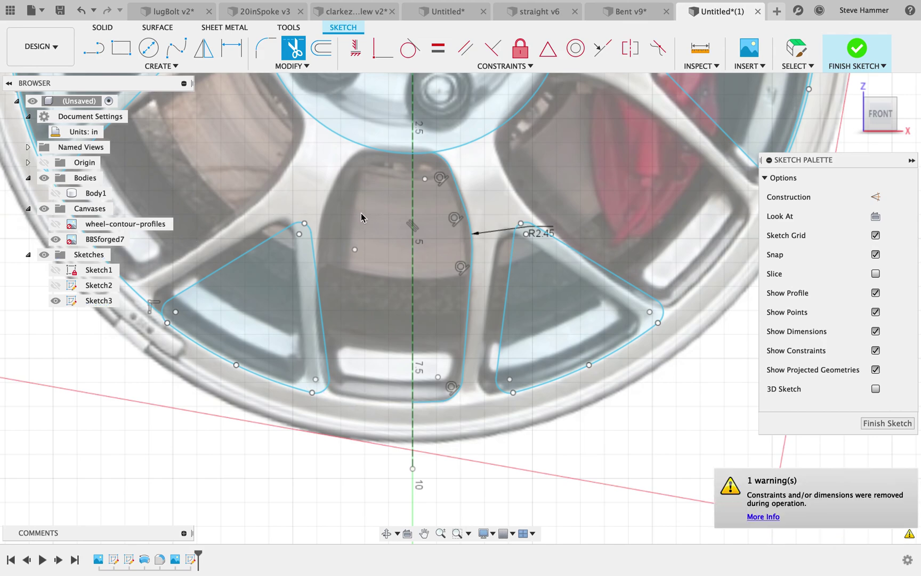
pyautogui.moveTo(360, 218)
pyautogui.mouseDown(button='middle')
pyautogui.moveTo(348, 225)
pyautogui.moveTo(503, 312)
pyautogui.mouseUp(button='middle')
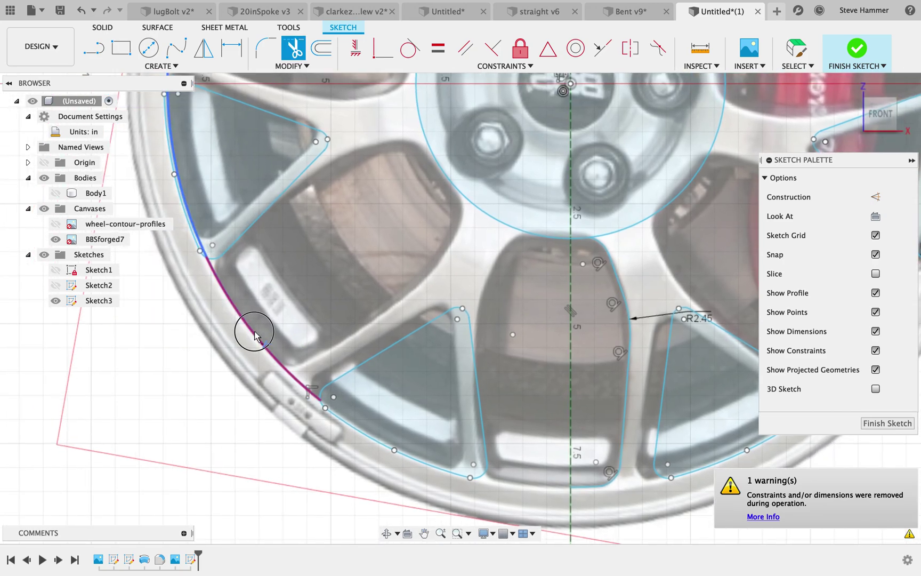
pyautogui.click(183, 198)
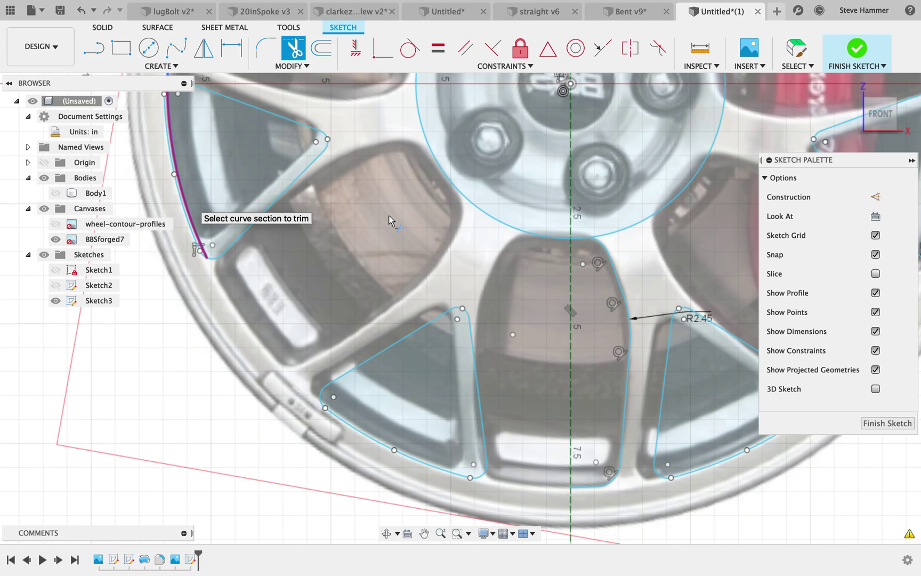
pyautogui.click(197, 234)
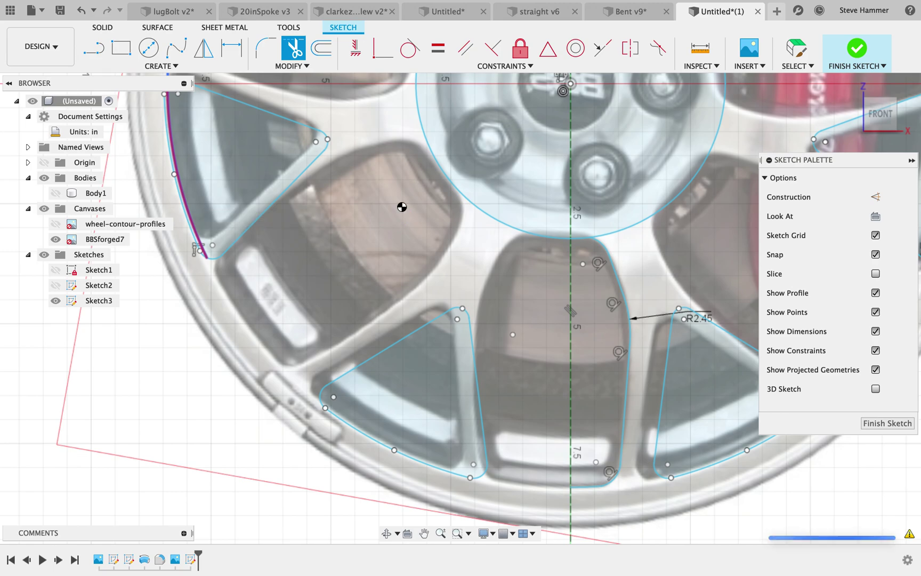
pyautogui.moveTo(394, 202)
pyautogui.mouseDown(button='middle')
pyautogui.moveTo(400, 487)
pyautogui.moveTo(415, 528)
pyautogui.mouseUp(button='middle')
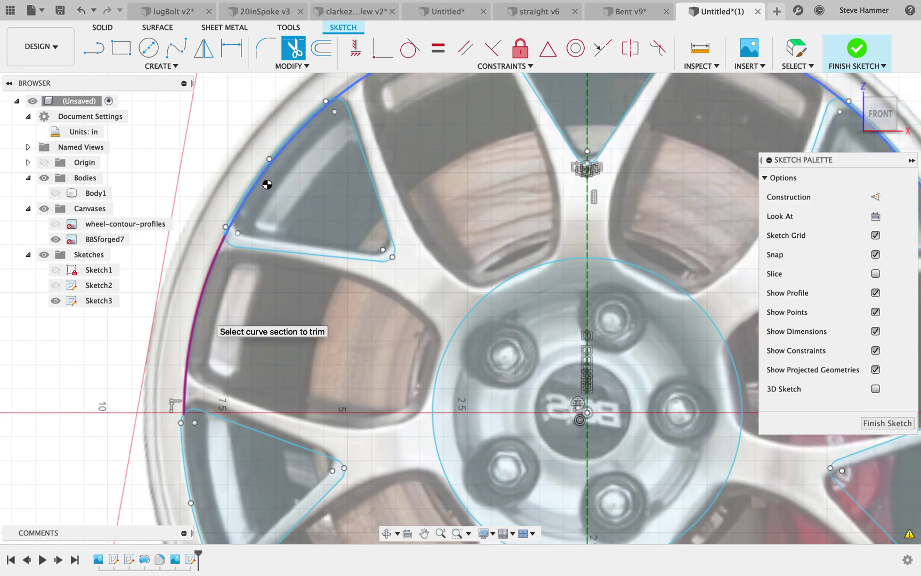
pyautogui.click(261, 179)
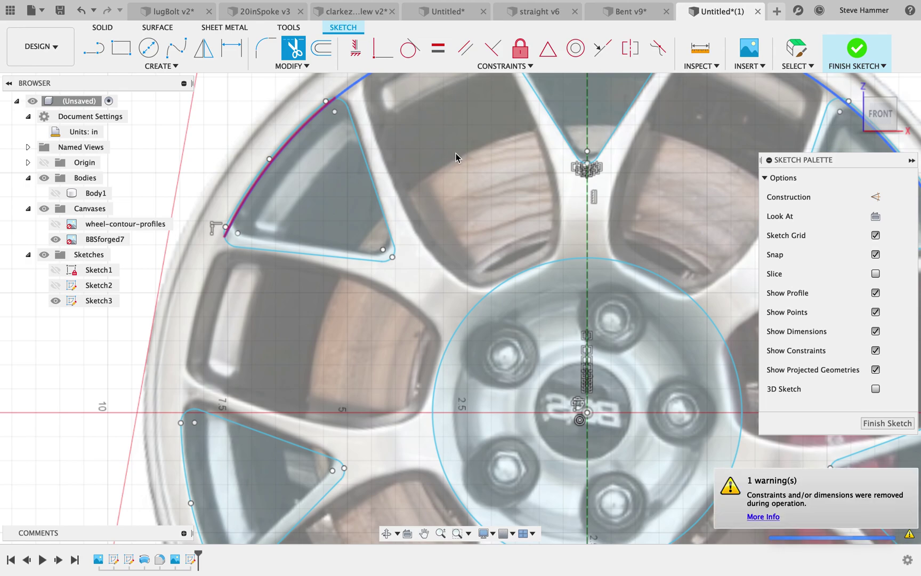
# - Trim the rim arcs around the top and right windows, plus the hub circle's right half
pyautogui.moveTo(455, 153); pyautogui.dragTo(290, 336, button='middle')
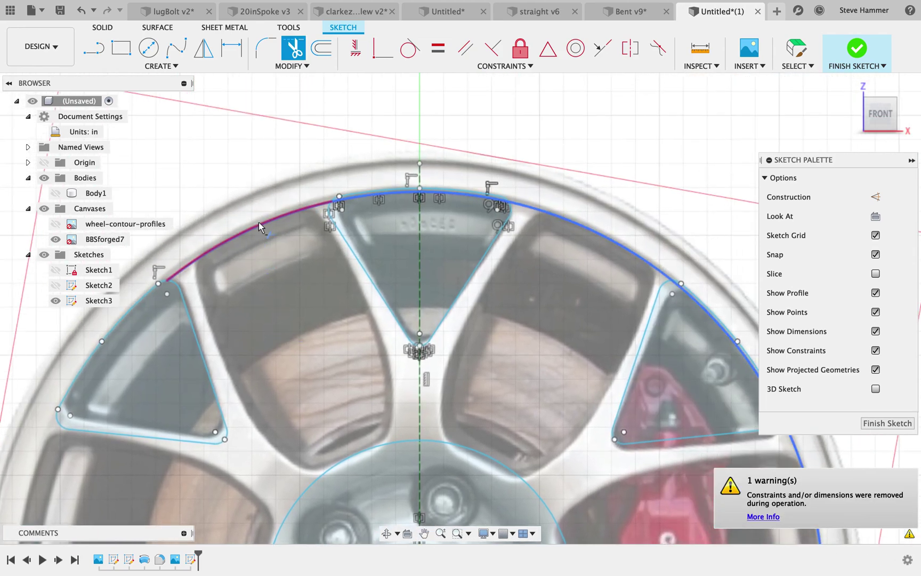
pyautogui.click(359, 202)
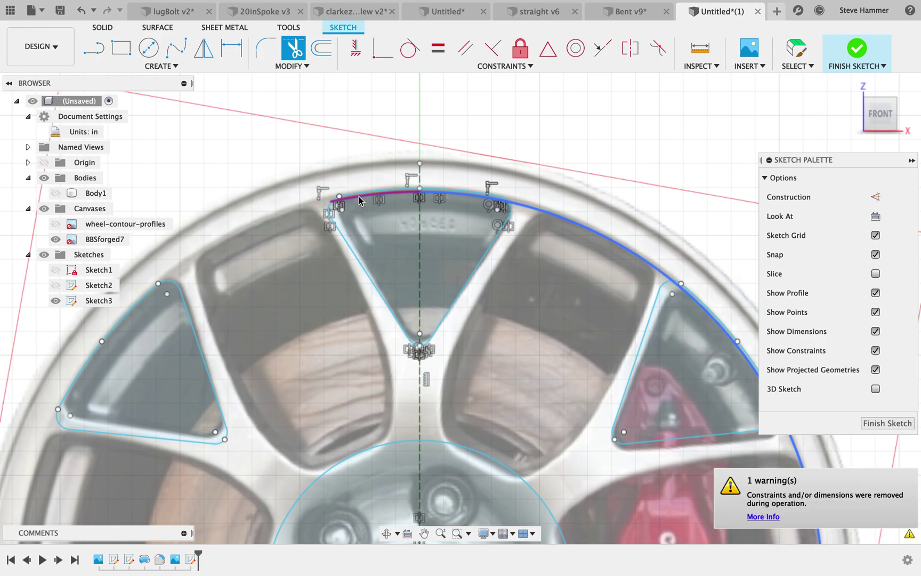
pyautogui.click(470, 201)
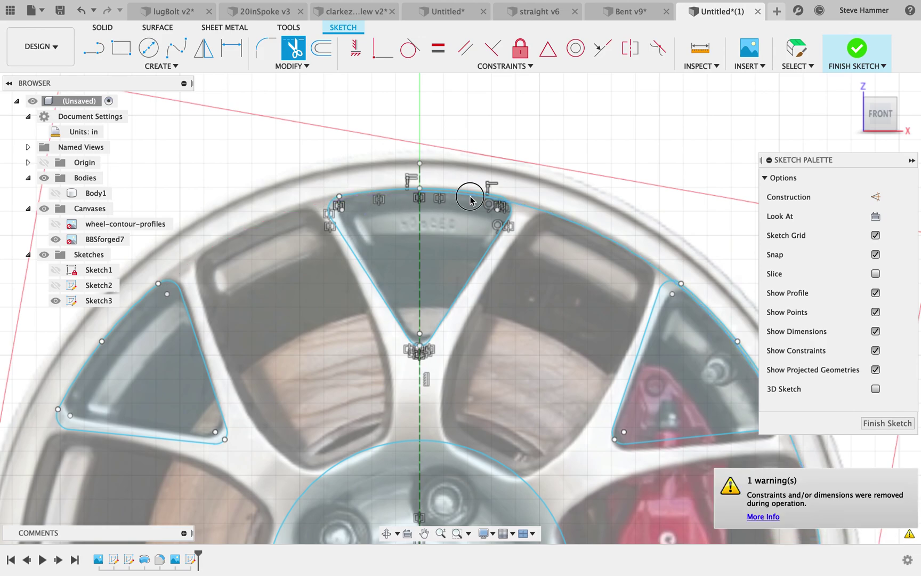
pyautogui.click(570, 228)
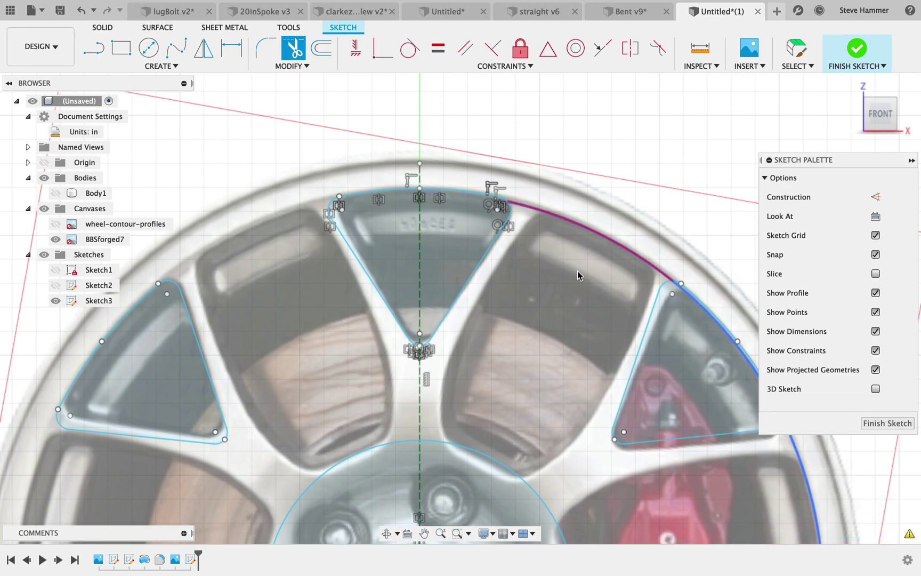
pyautogui.click(722, 331)
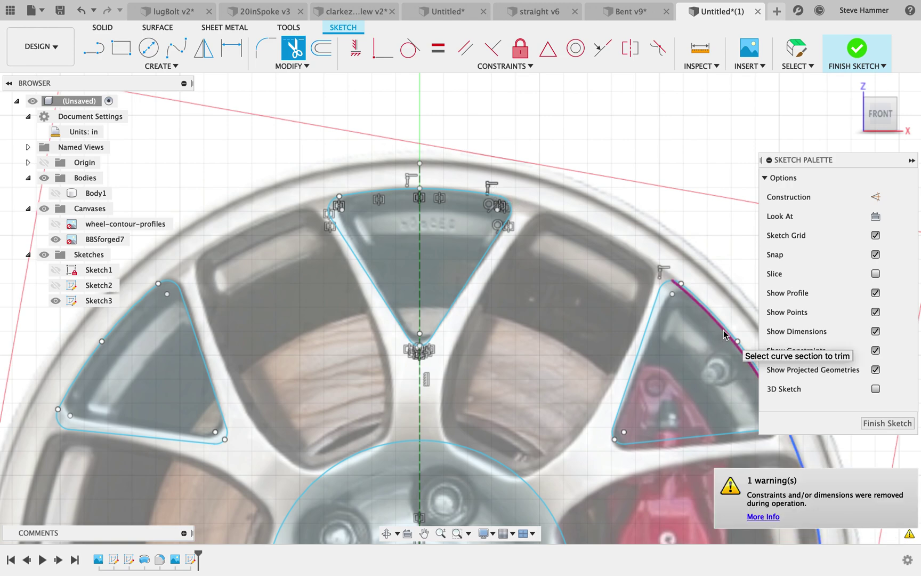
pyautogui.click(499, 156)
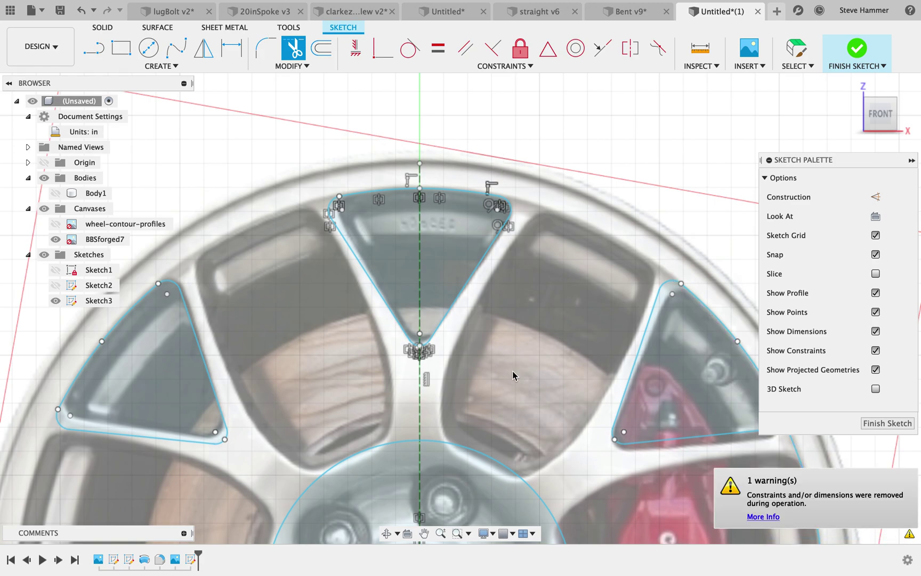
pyautogui.moveTo(543, 354); pyautogui.dragTo(380, 51, button='middle')
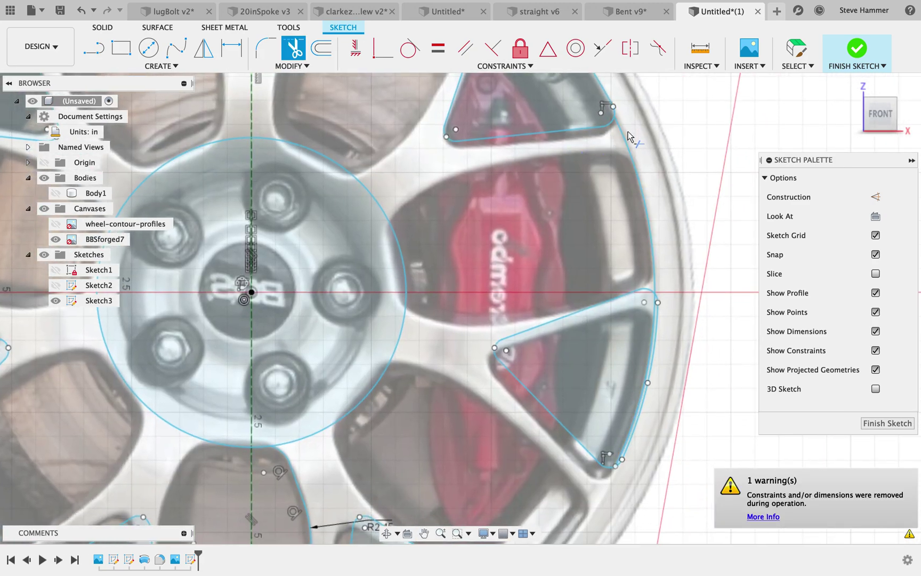
pyautogui.click(643, 356)
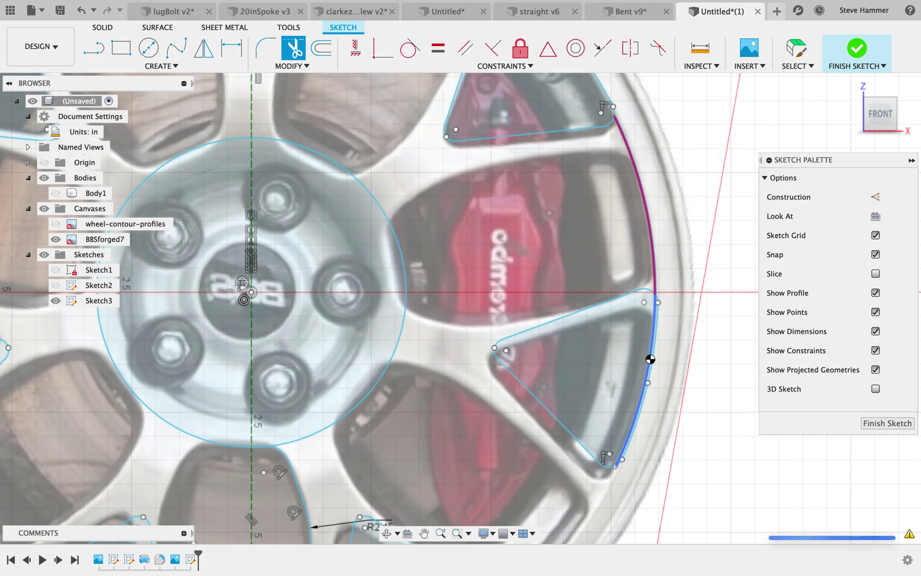
pyautogui.click(650, 351)
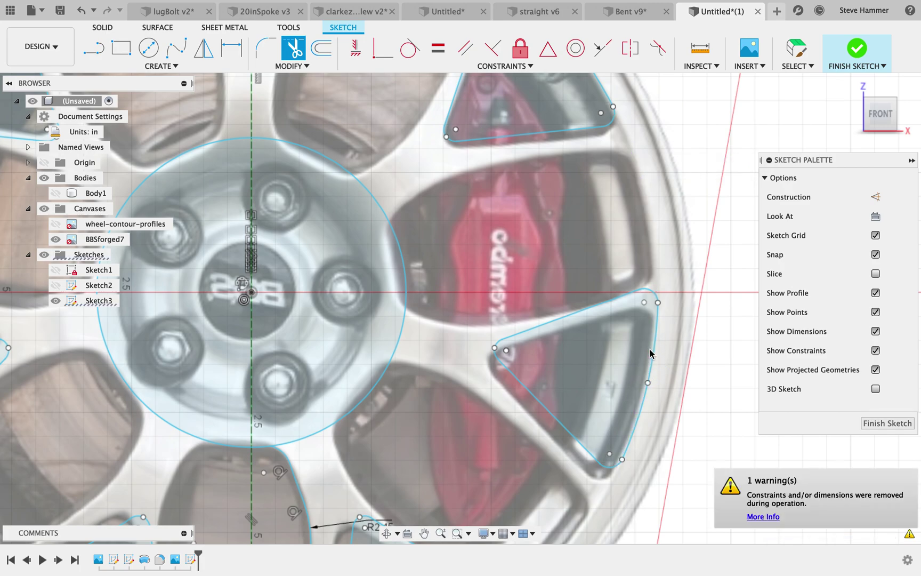
pyautogui.moveTo(411, 395)
pyautogui.mouseDown(button='middle')
pyautogui.moveTo(490, 194)
pyautogui.moveTo(708, 72)
pyautogui.moveTo(647, 120)
pyautogui.mouseUp(button='middle')
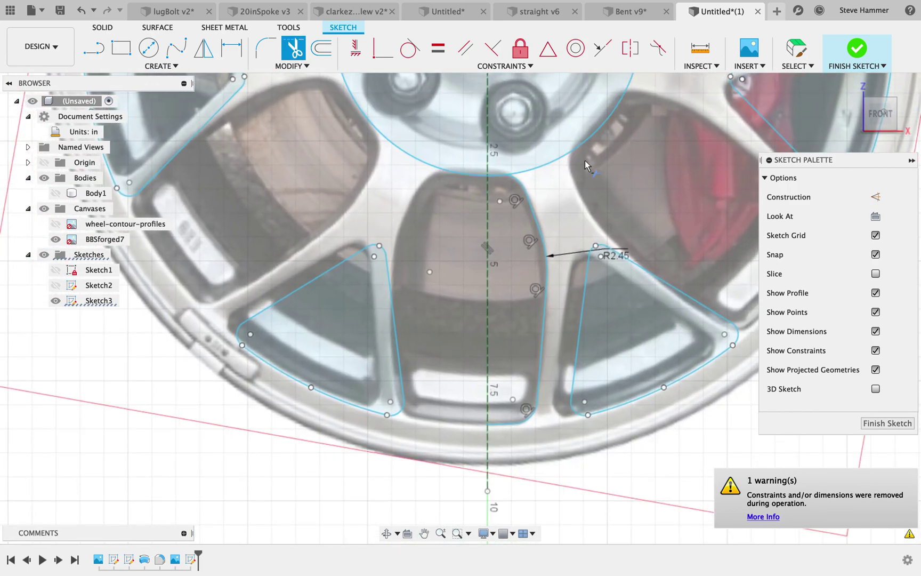
pyautogui.click(555, 164)
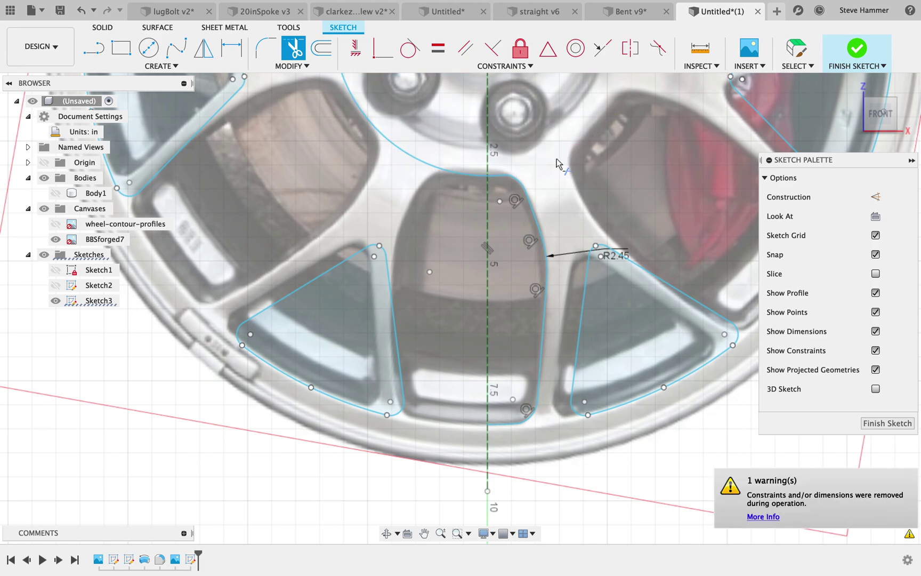
# - Trim the hub circle's left arc and make the central window's bottom arc tangent to its corner arc
pyautogui.click(443, 168)
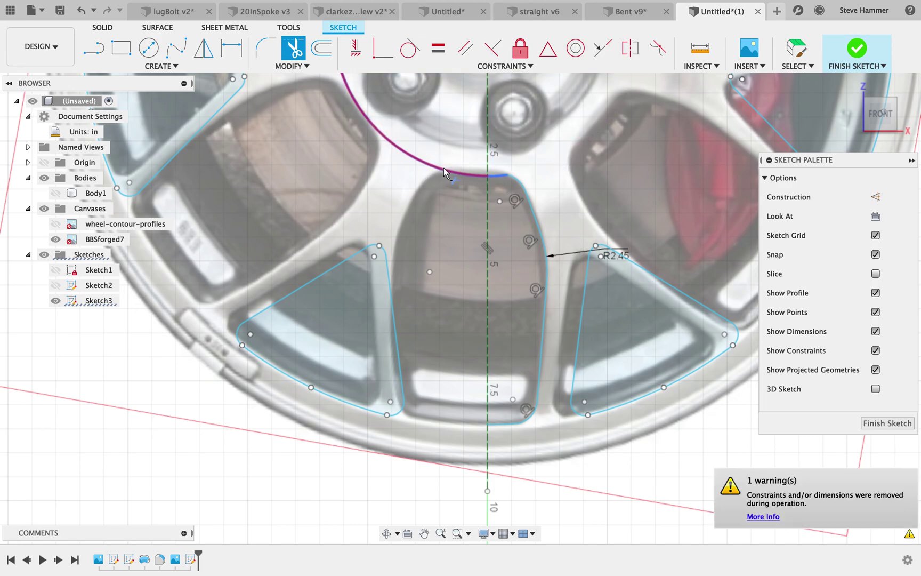
pyautogui.click(410, 48)
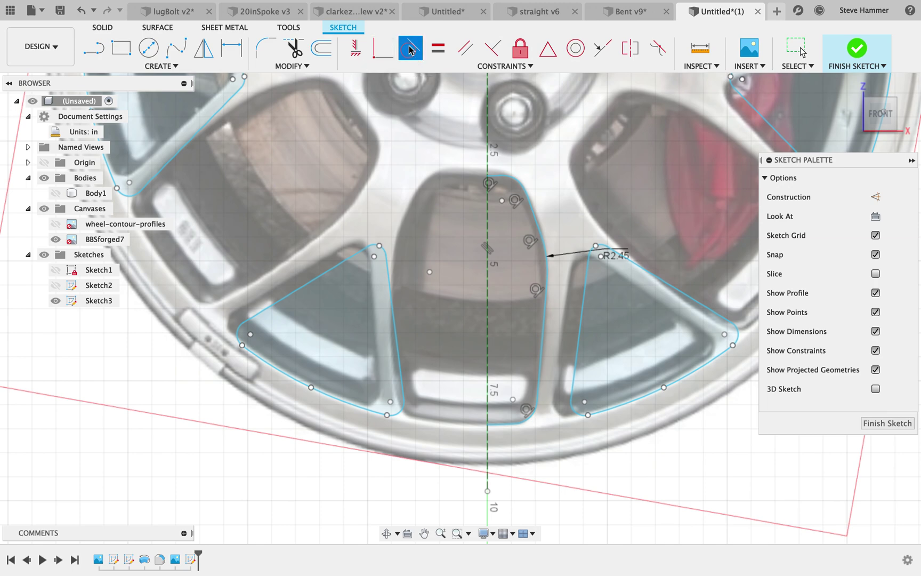
pyautogui.click(512, 423)
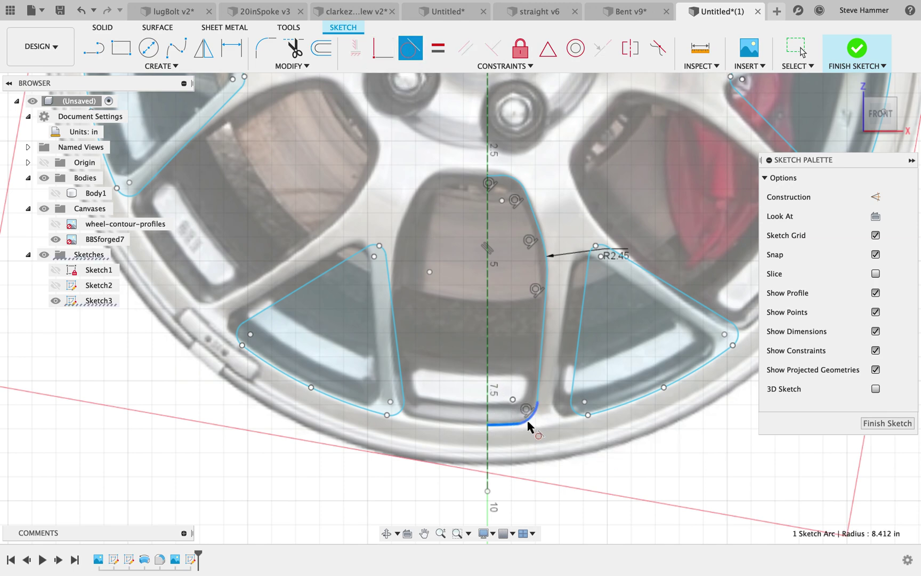
pyautogui.click(529, 425)
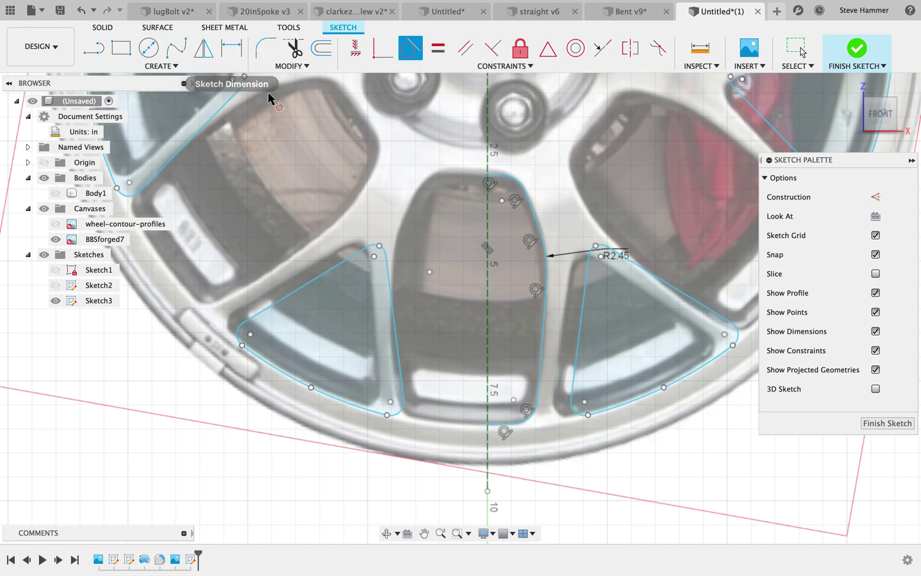
pyautogui.click(206, 54)
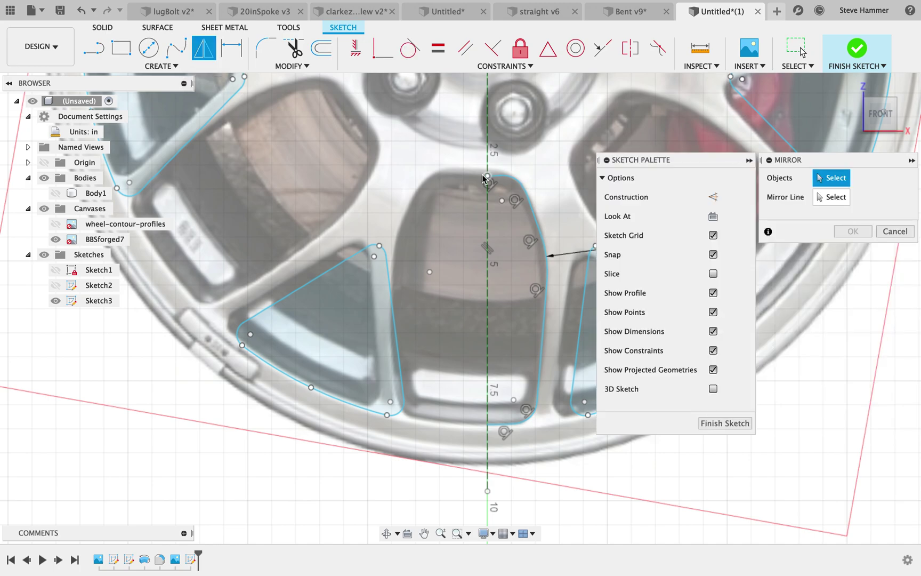
# - Mirror the central window's right-half outline across the vertical centerline, then view the whole wheel
pyautogui.scroll(1, 500, 179)
pyautogui.doubleClick(512, 182)
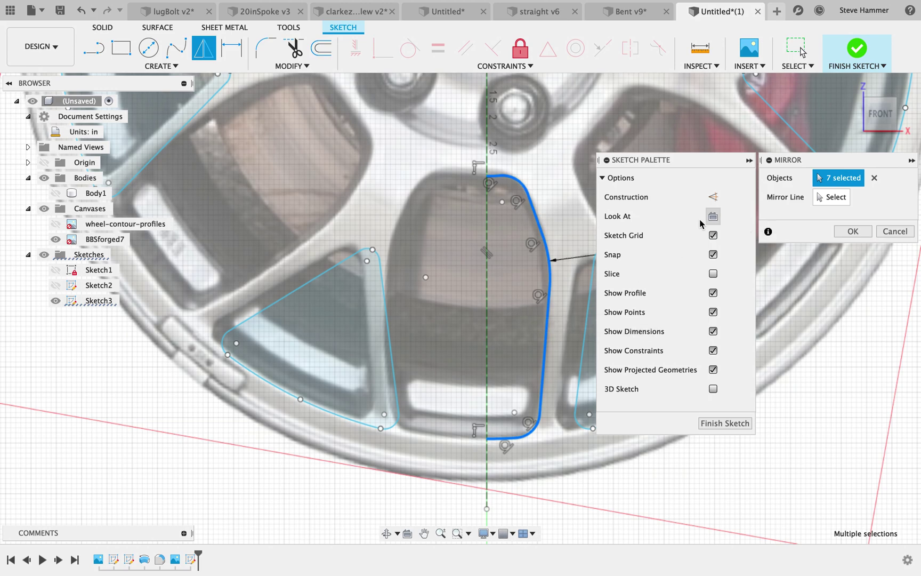
pyautogui.click(839, 200)
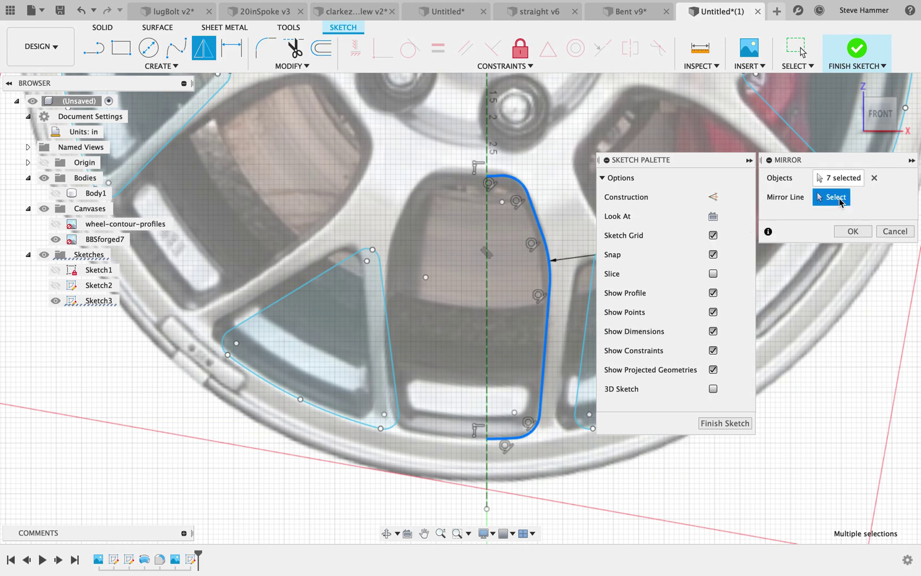
pyautogui.click(487, 238)
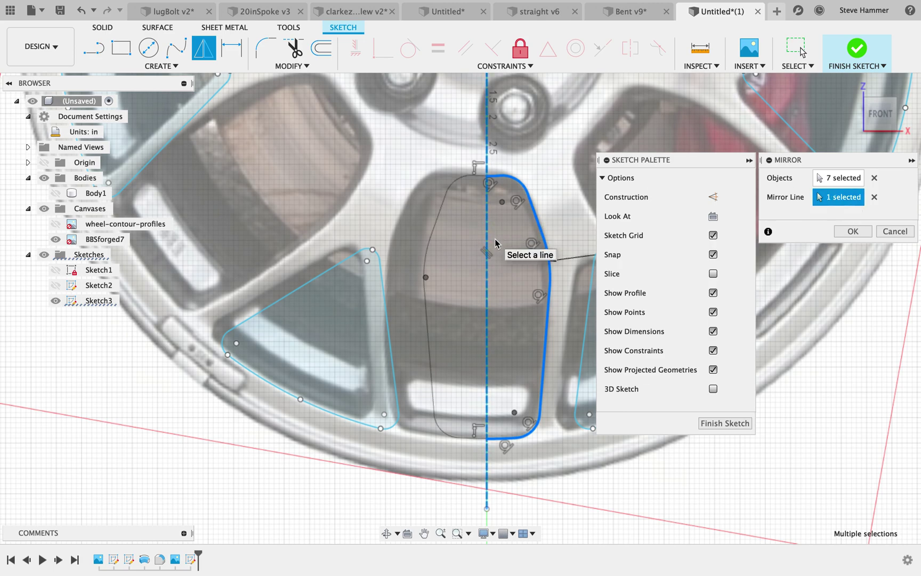
pyautogui.press('Return')
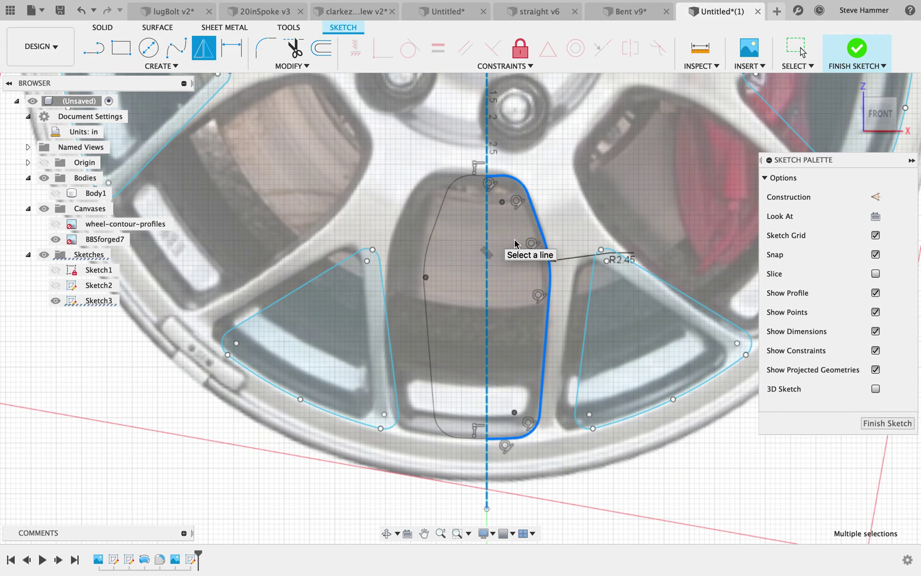
pyautogui.press('Escape')
pyautogui.scroll(-5, 530, 238)
pyautogui.moveTo(530, 236)
pyautogui.mouseDown(button='middle')
pyautogui.moveTo(414, 237)
pyautogui.moveTo(565, 533)
pyautogui.mouseUp(button='middle')
pyautogui.moveTo(565, 533); pyautogui.dragTo(593, 533)
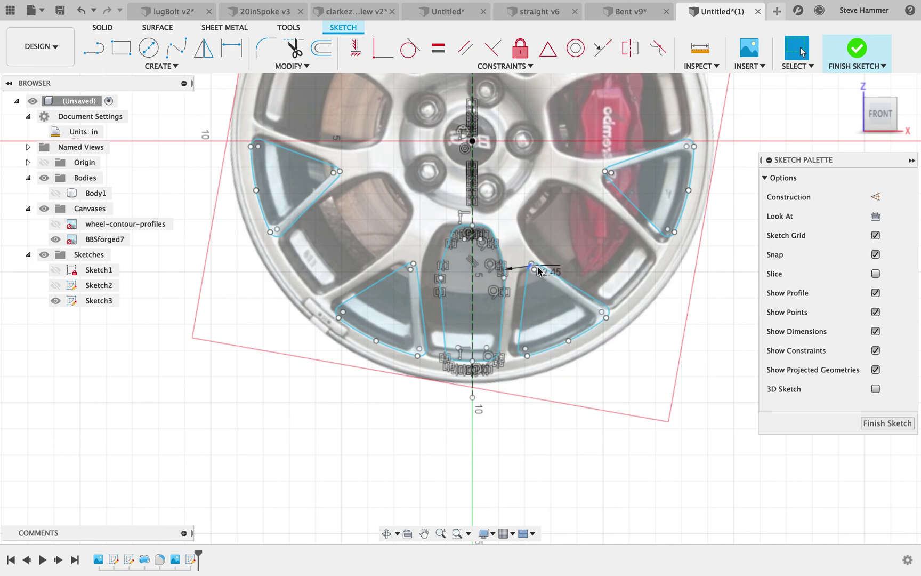
pyautogui.moveTo(535, 270); pyautogui.dragTo(557, 319)
pyautogui.press('Escape')
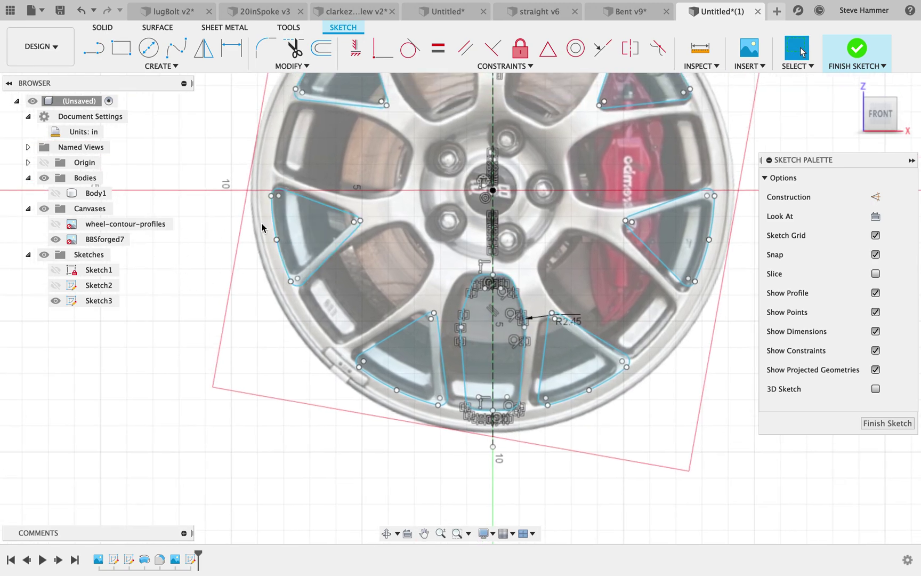
# - Hide the BBSforged7 canvas photo from the Browser
pyautogui.click(85, 239)
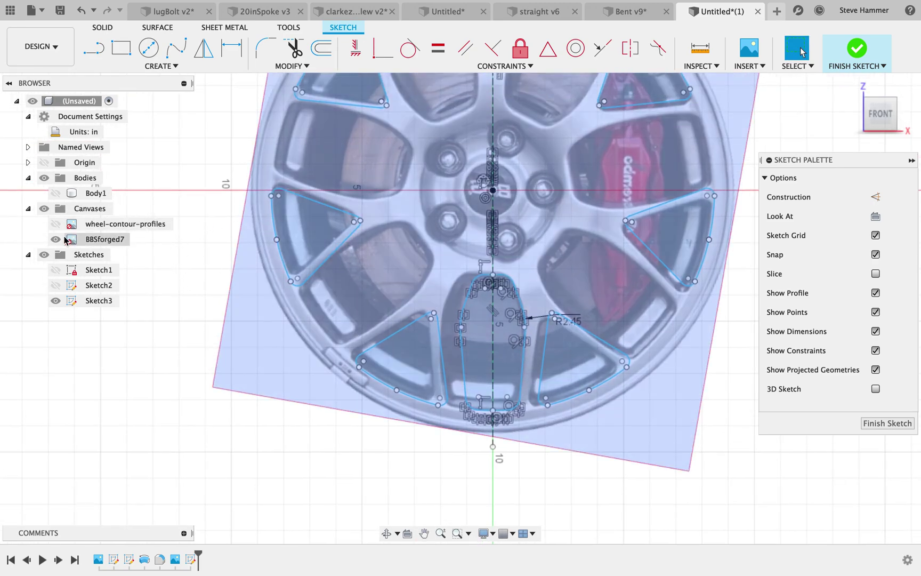
pyautogui.click(55, 240)
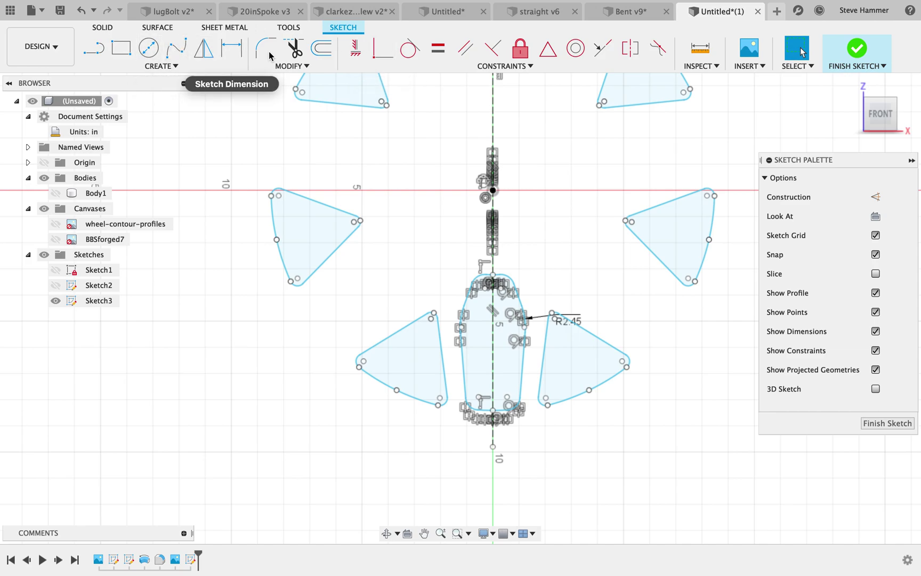
pyautogui.click(172, 65)
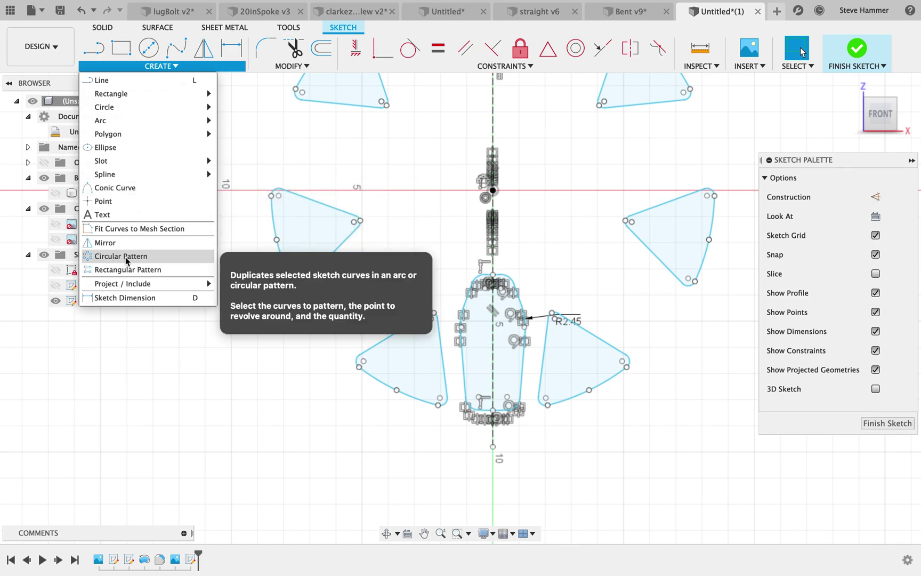
# - Circular-pattern the central window loop 7 times around the wheel centre
pyautogui.click(388, 344)
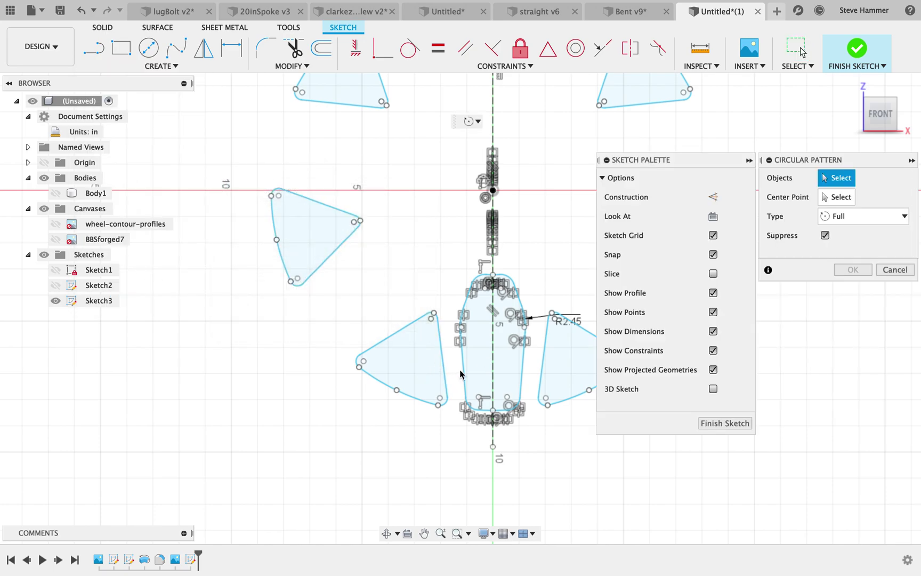
pyautogui.doubleClick(463, 373)
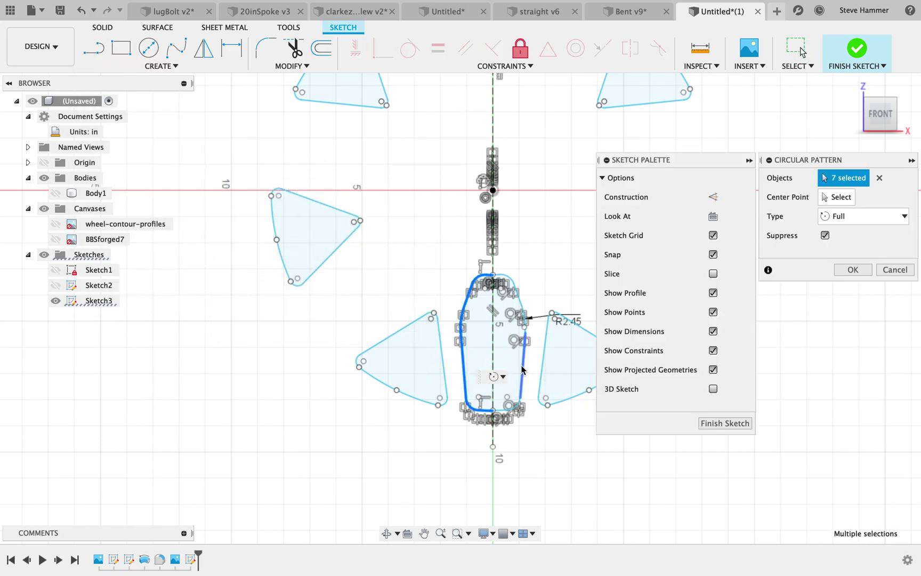
pyautogui.click(837, 197)
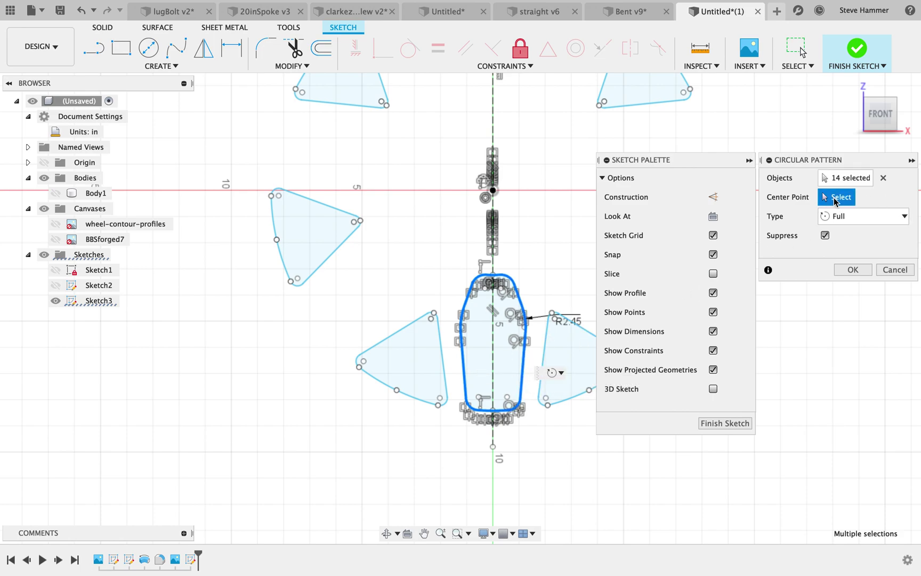
pyautogui.click(493, 191)
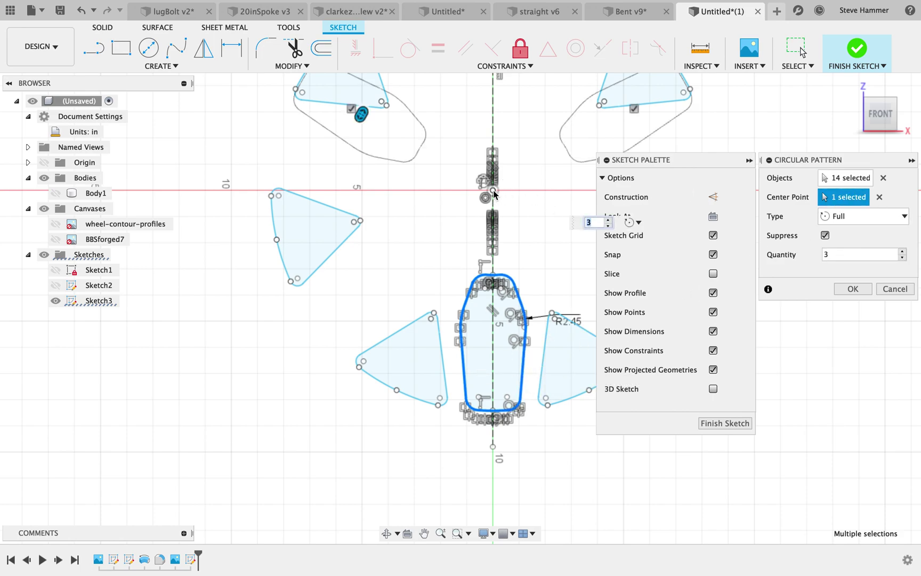
pyautogui.write('7')
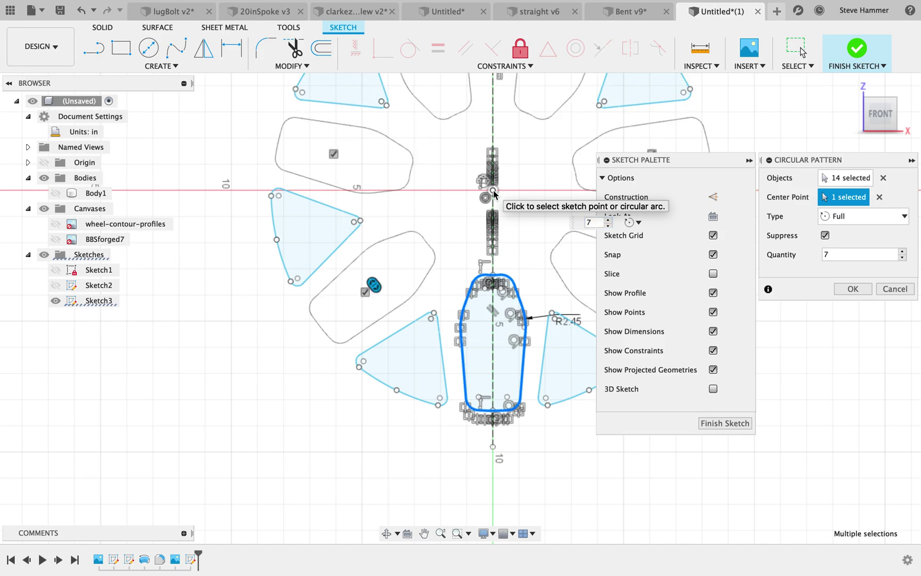
pyautogui.press('Return')
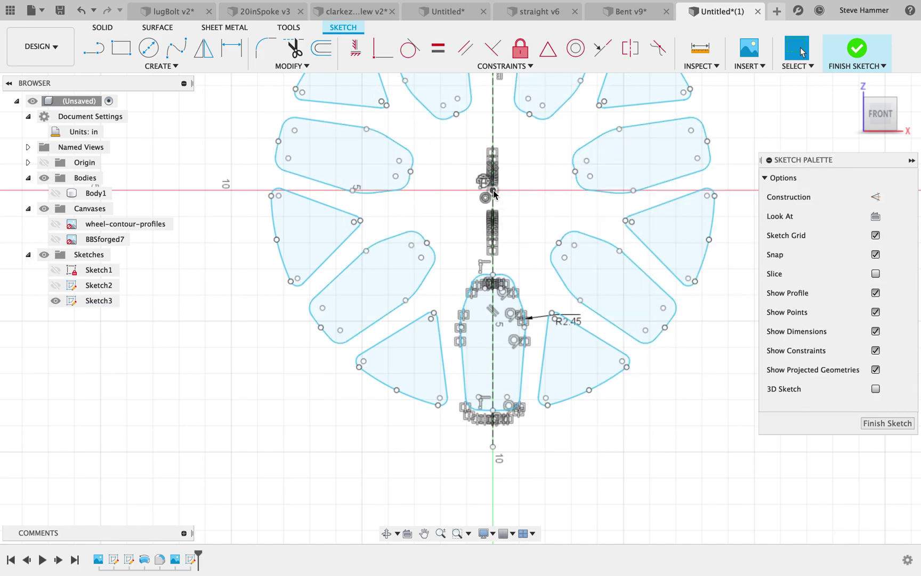
pyautogui.scroll(-3, 493, 193)
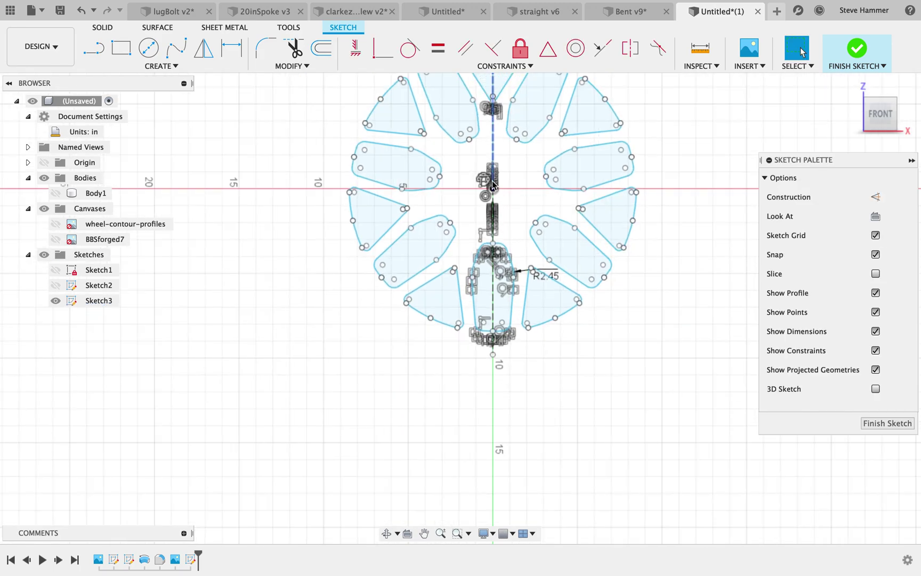
# - Rename Sketch3 to 'RimCuts' and finish the sketch
pyautogui.moveTo(493, 193); pyautogui.dragTo(453, 294, button='middle')
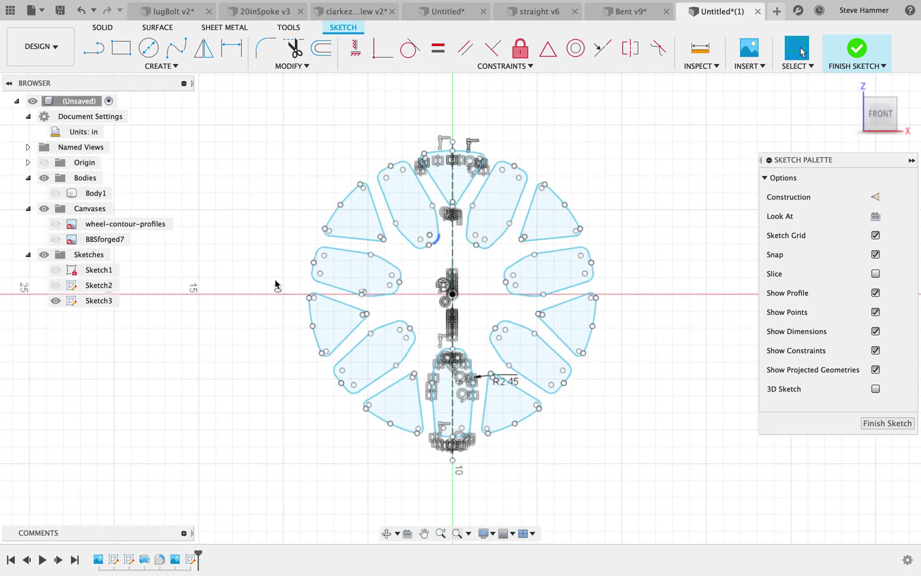
pyautogui.click(94, 300)
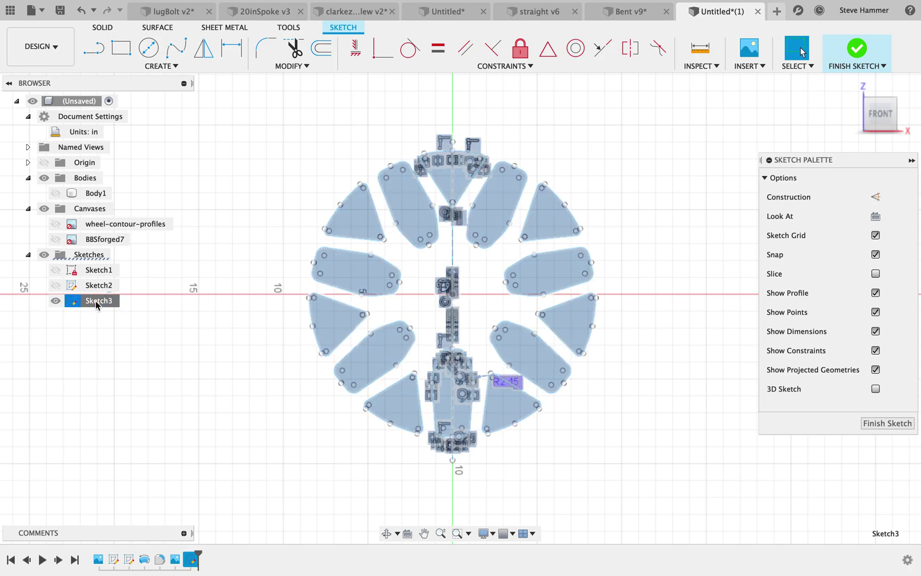
pyautogui.press('F2')
pyautogui.write('Ri')
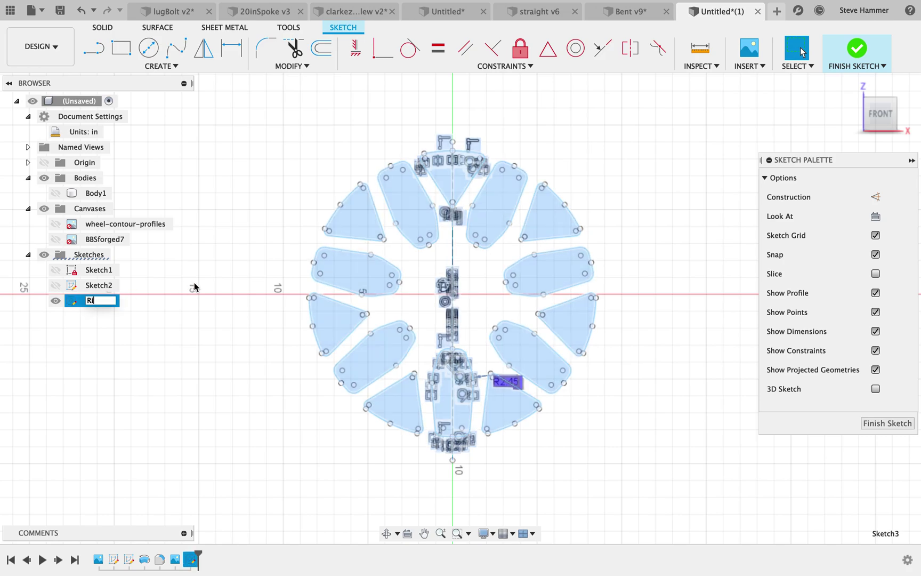
pyautogui.write('mCuts')
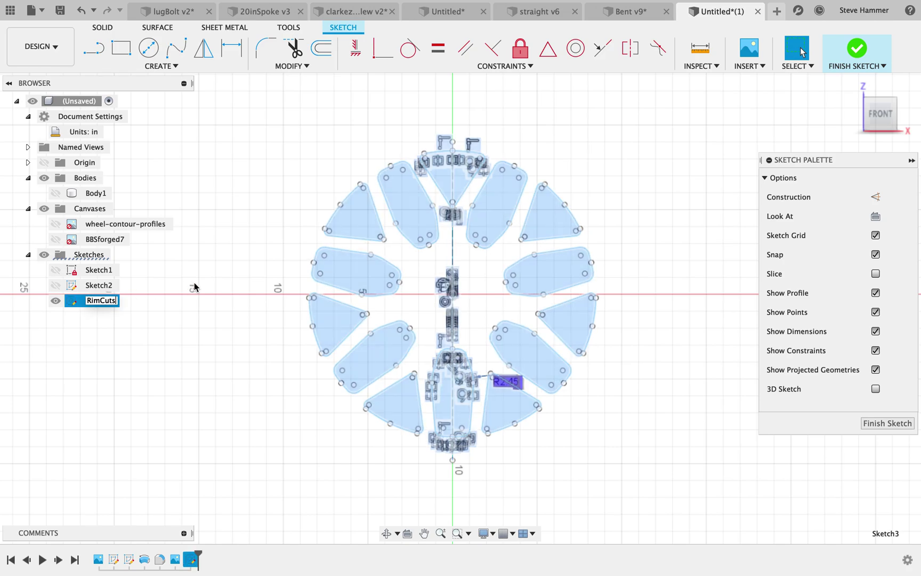
pyautogui.press('Return')
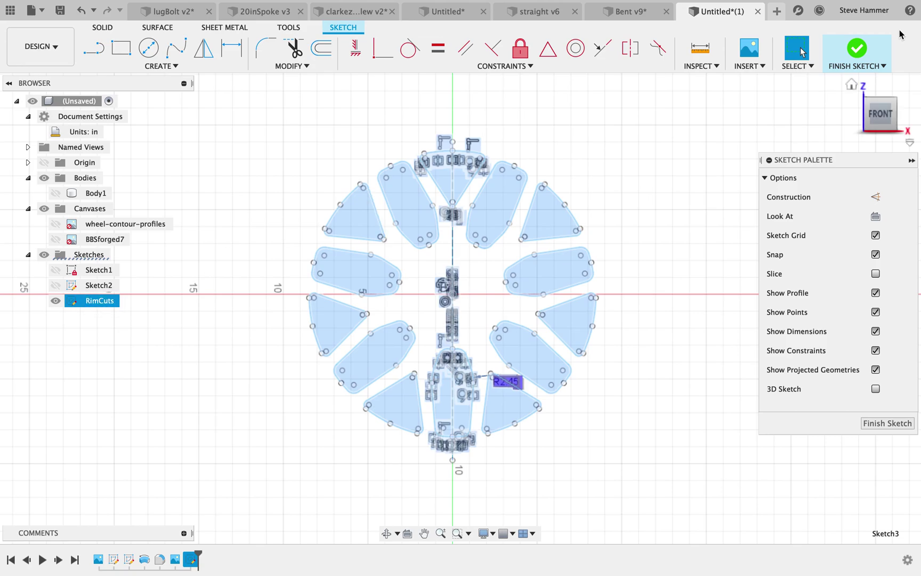
pyautogui.click(856, 49)
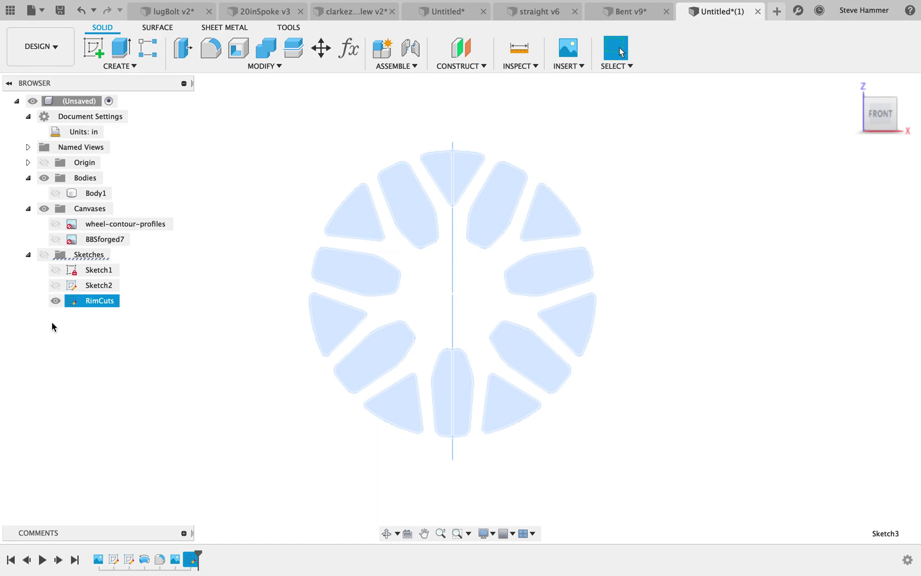
# - Make the rim body Body1 visible and select it in the viewport
pyautogui.click(54, 193)
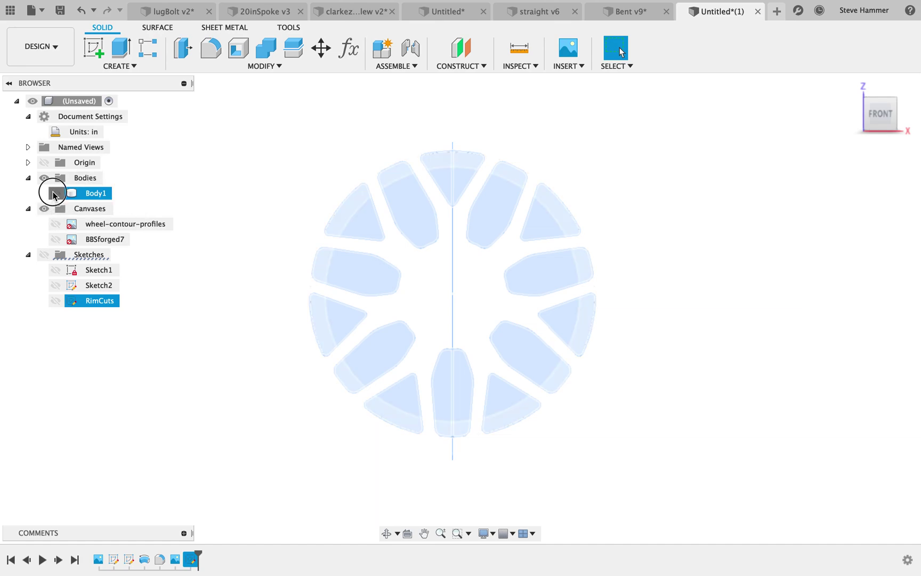
pyautogui.click(870, 238)
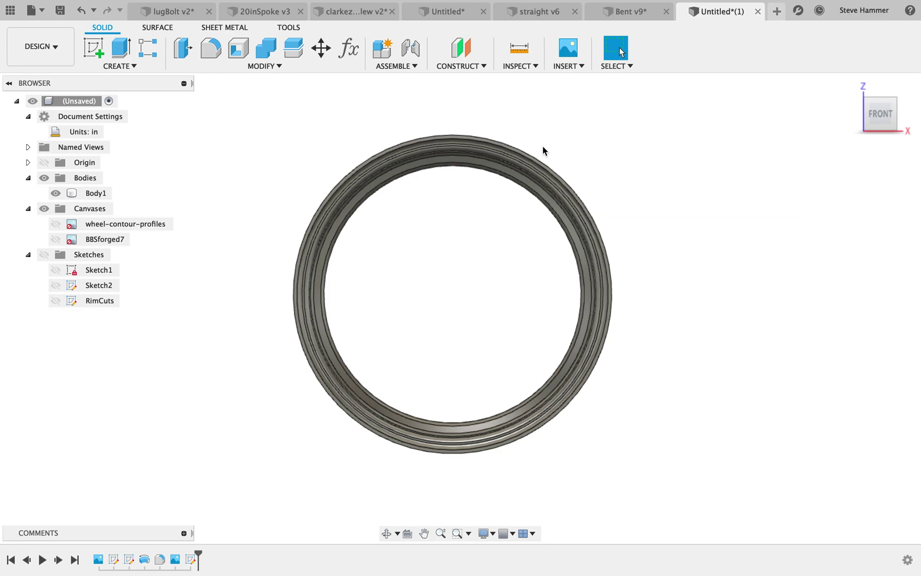
pyautogui.click(530, 193)
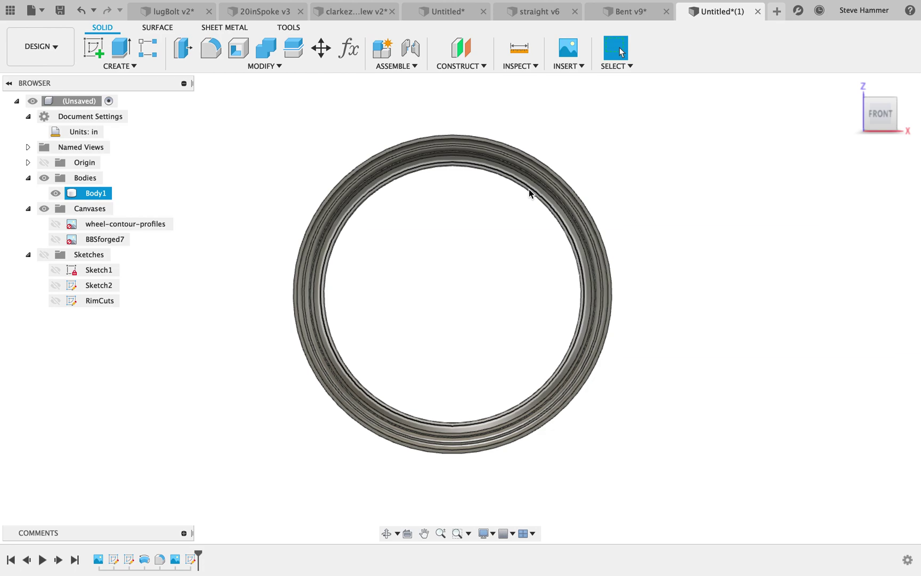
pyautogui.click(349, 256)
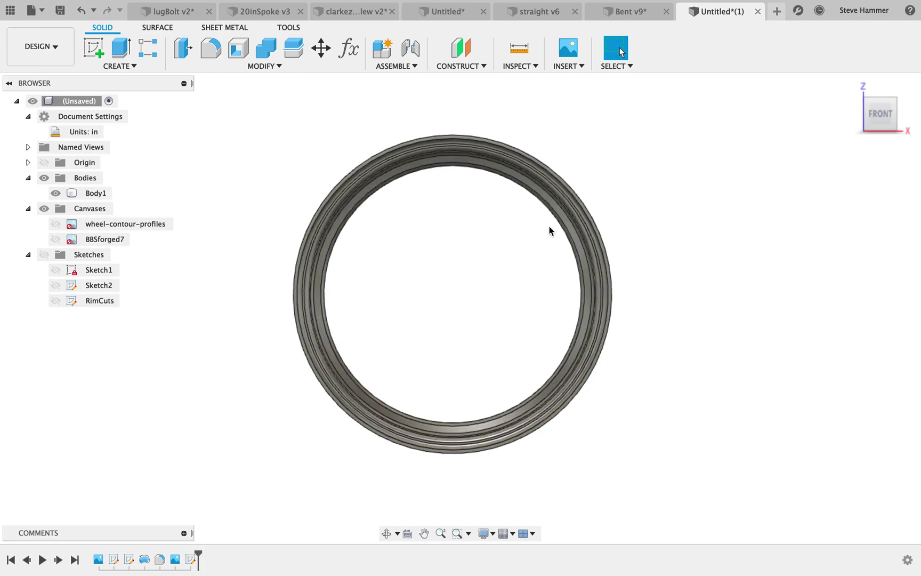
pyautogui.click(528, 168)
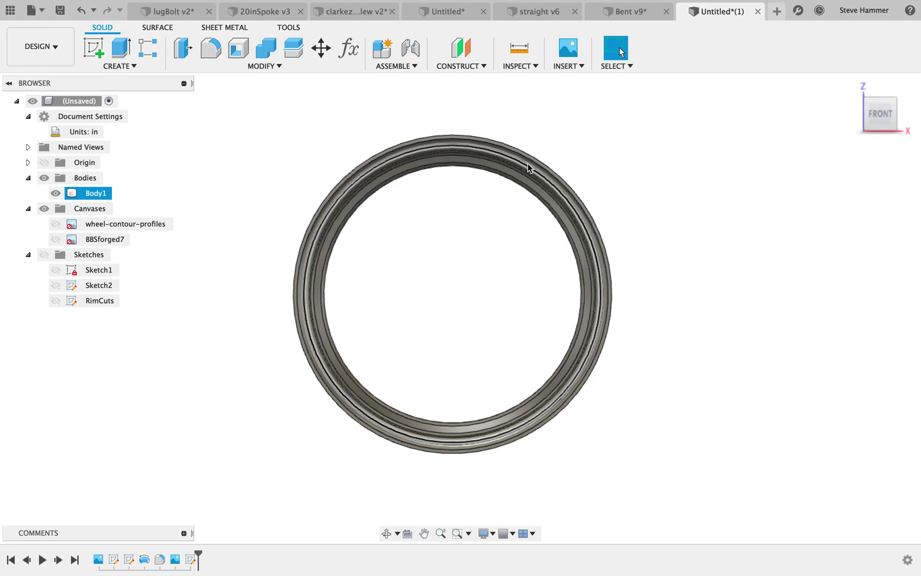